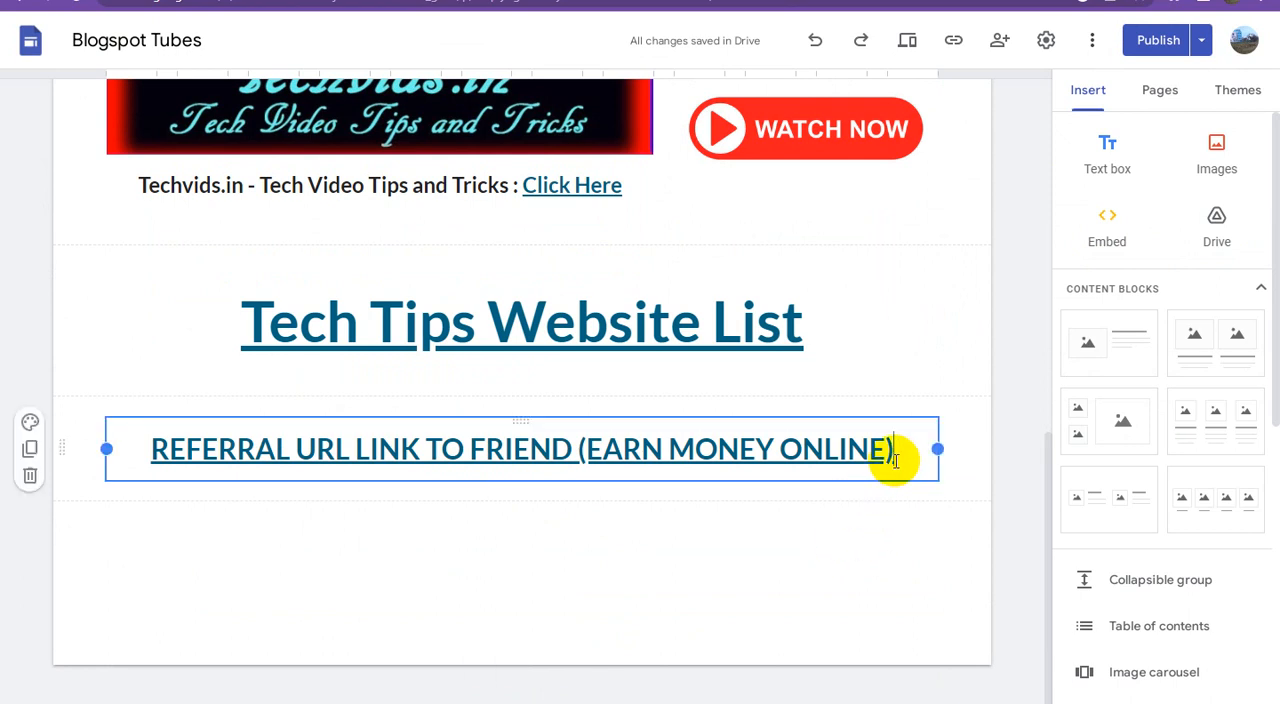
click(1205, 505)
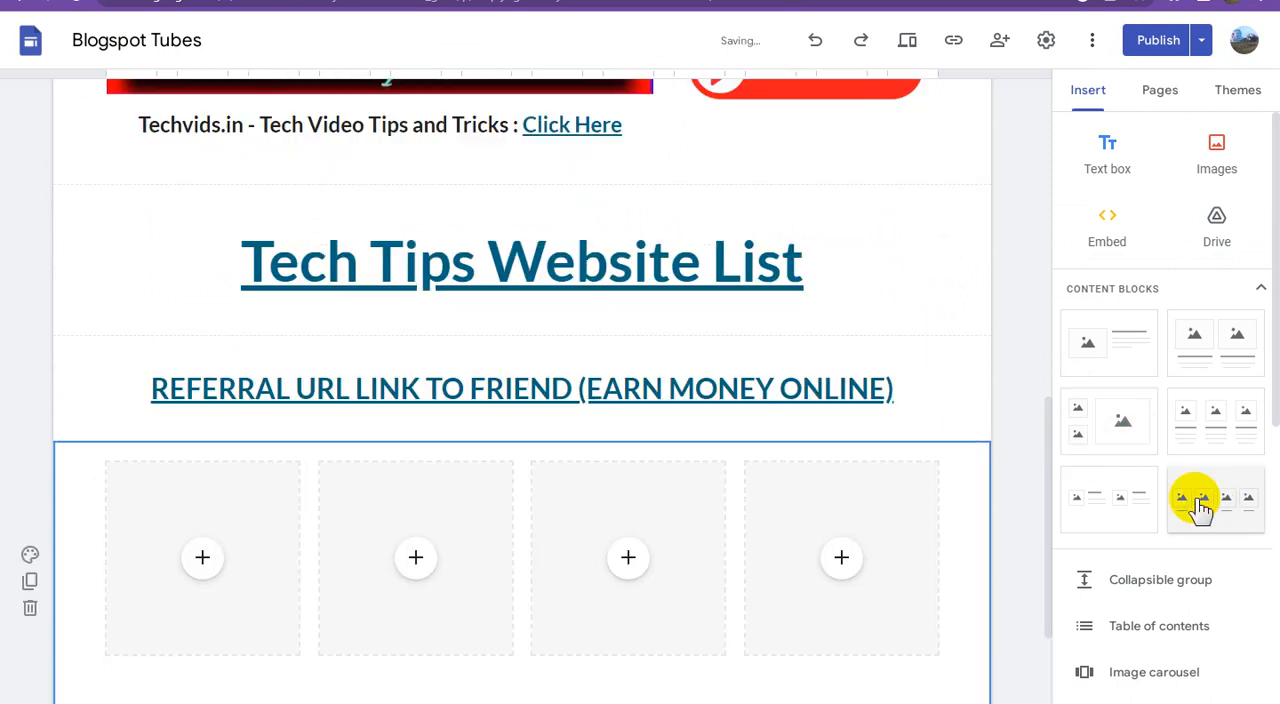
click(205, 343)
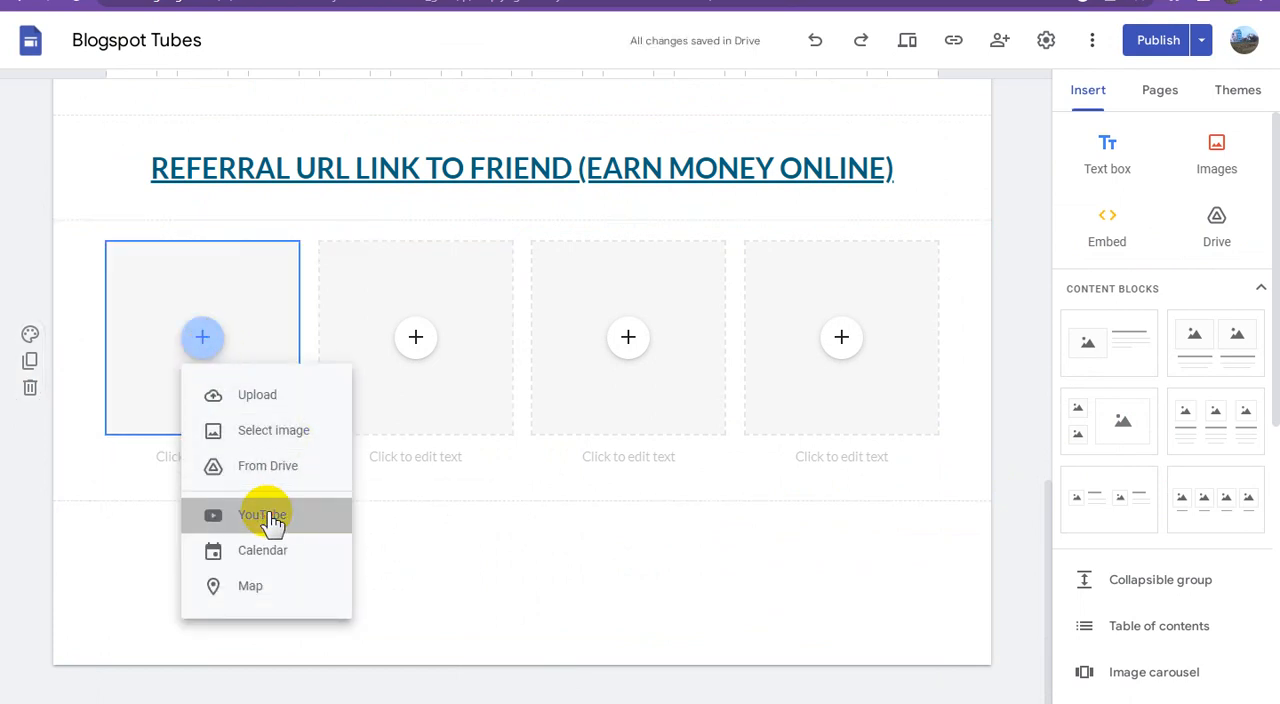
click(301, 497)
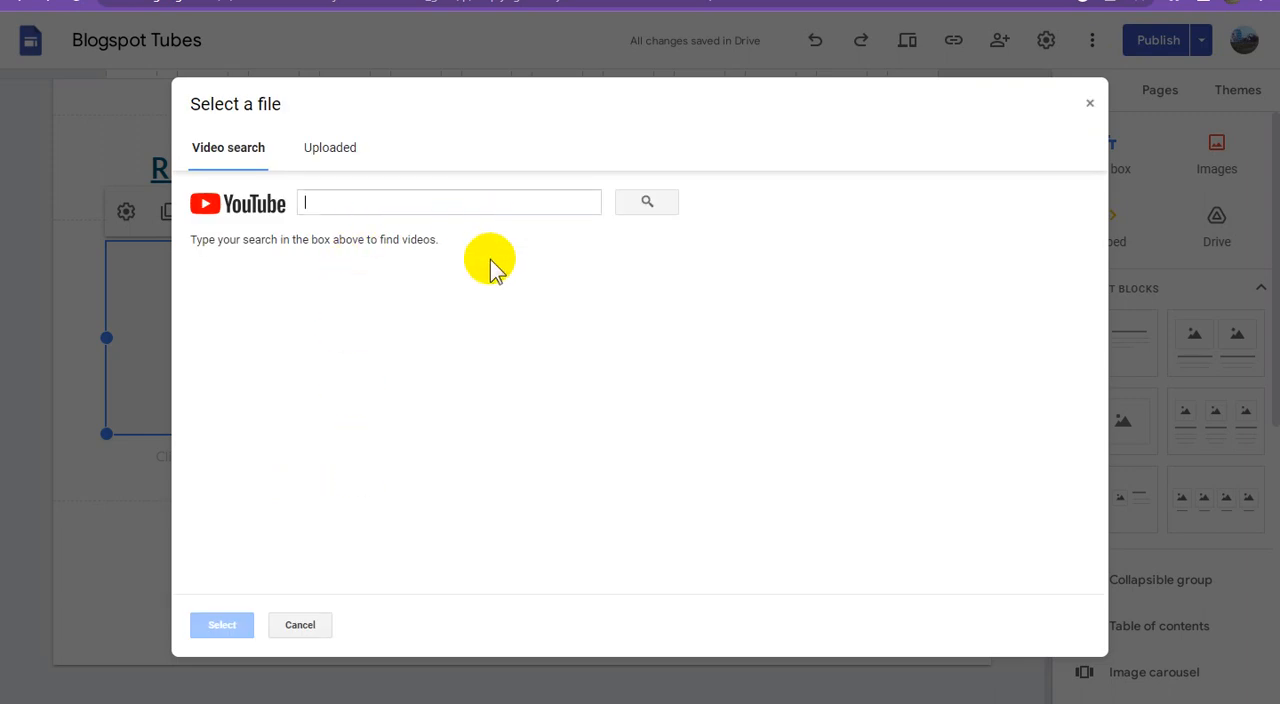
text(https://youtu.be/ULc_6UO1cRc)
click(646, 205)
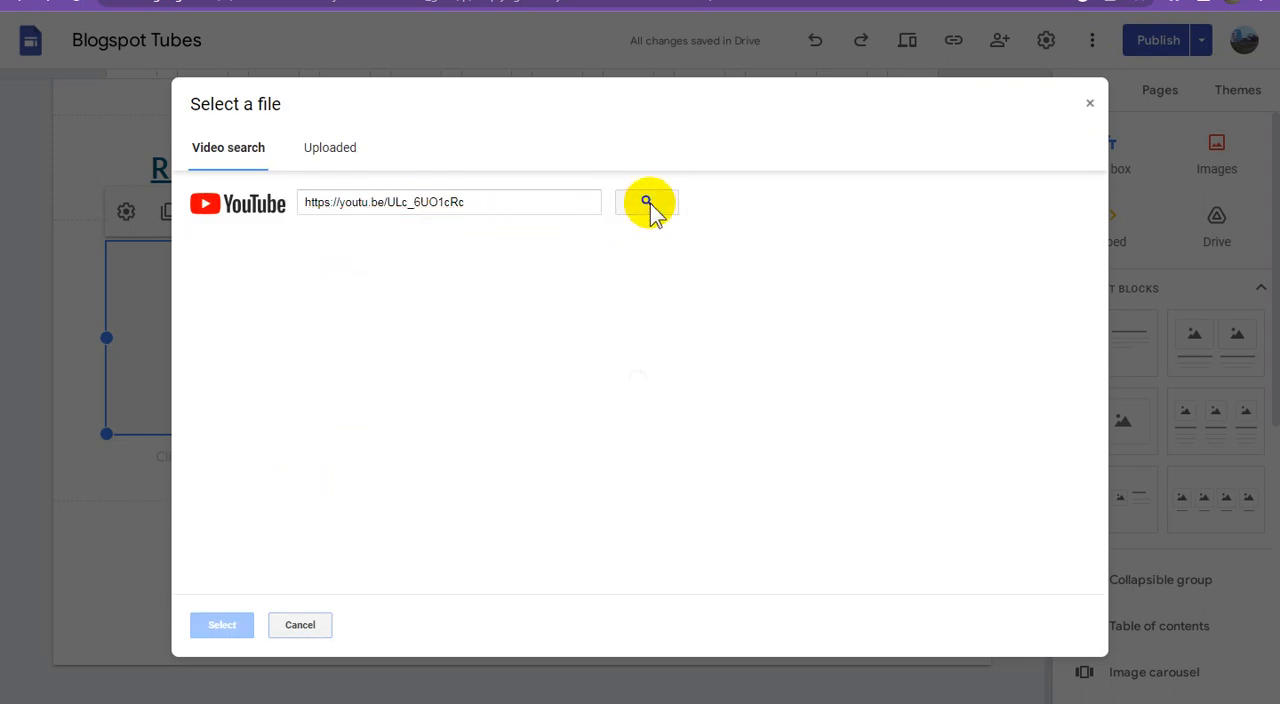
click(497, 294)
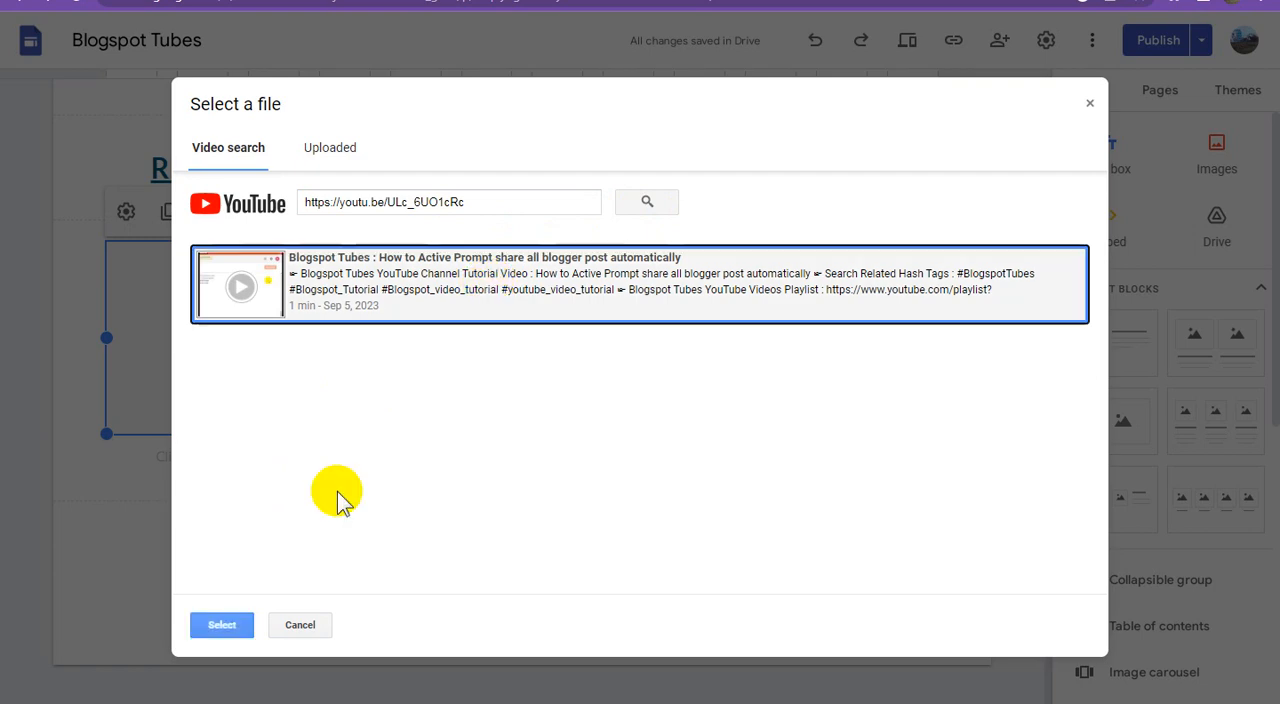
click(224, 626)
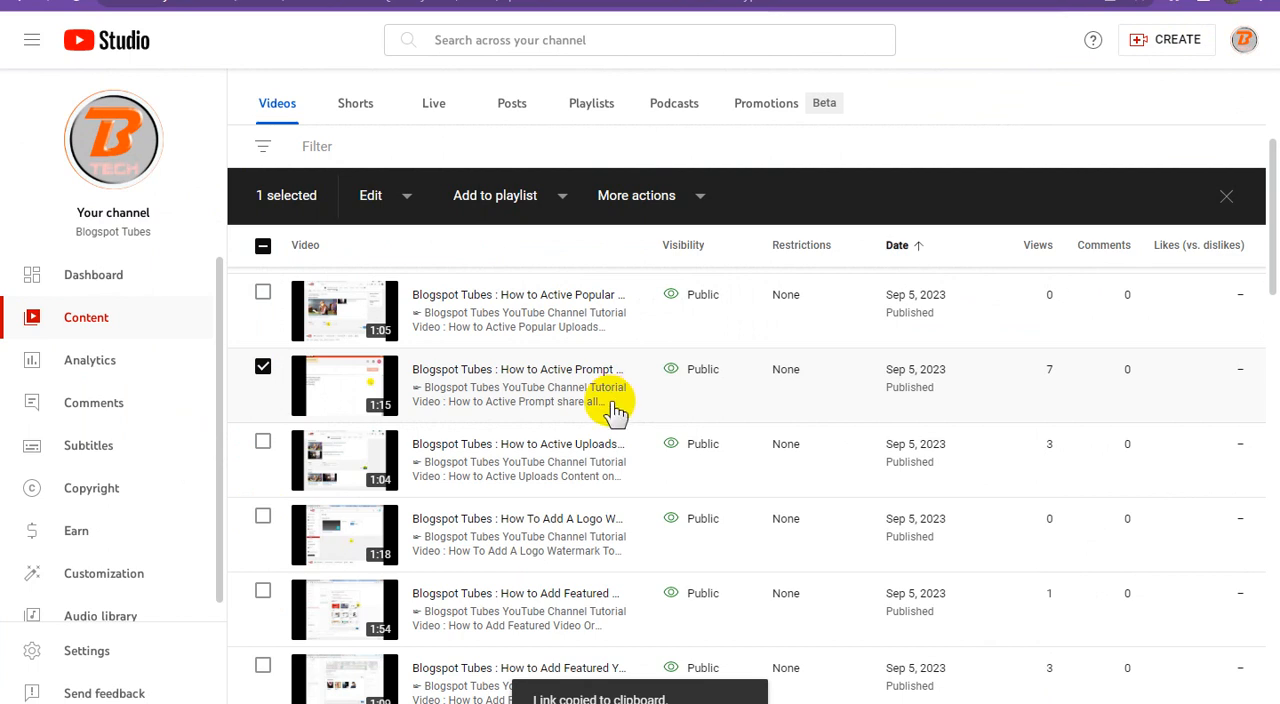
Step: Copy the "How to Active Prompt share all blogger post automatically" video title from YouTube Studio and paste it as the first video's caption in Google Sites
mouse_move(615, 410)
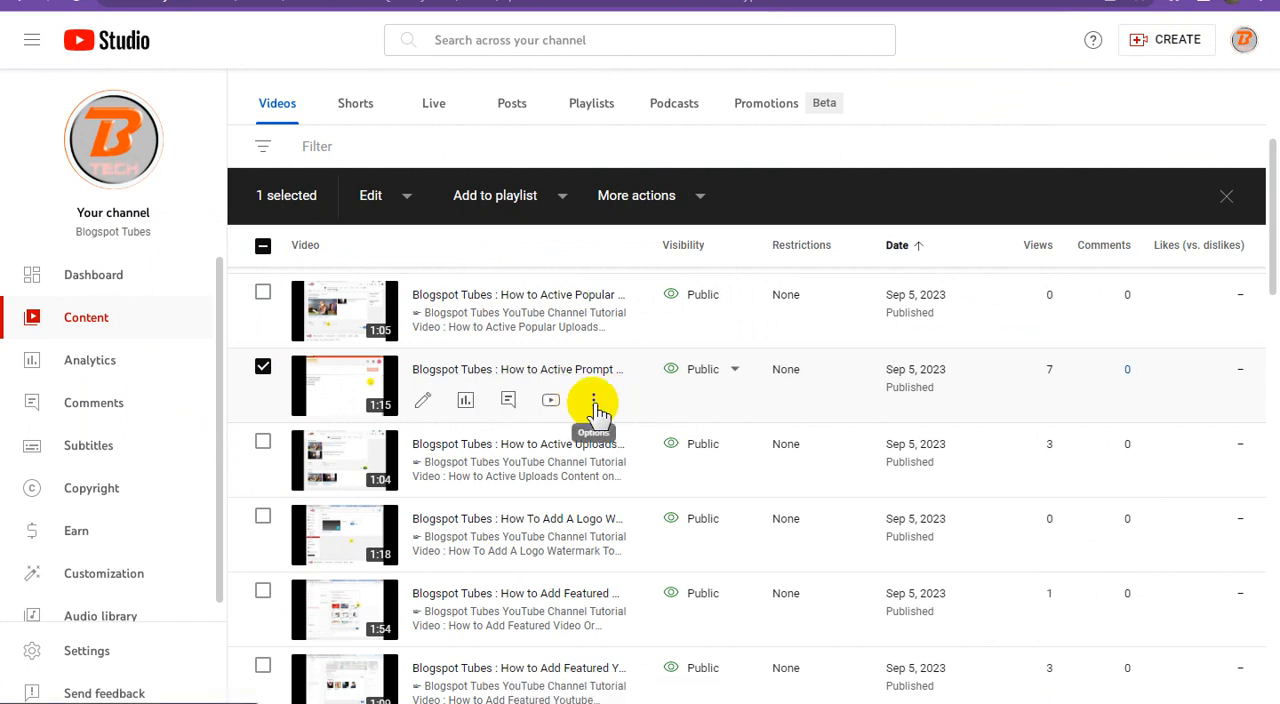
click(594, 404)
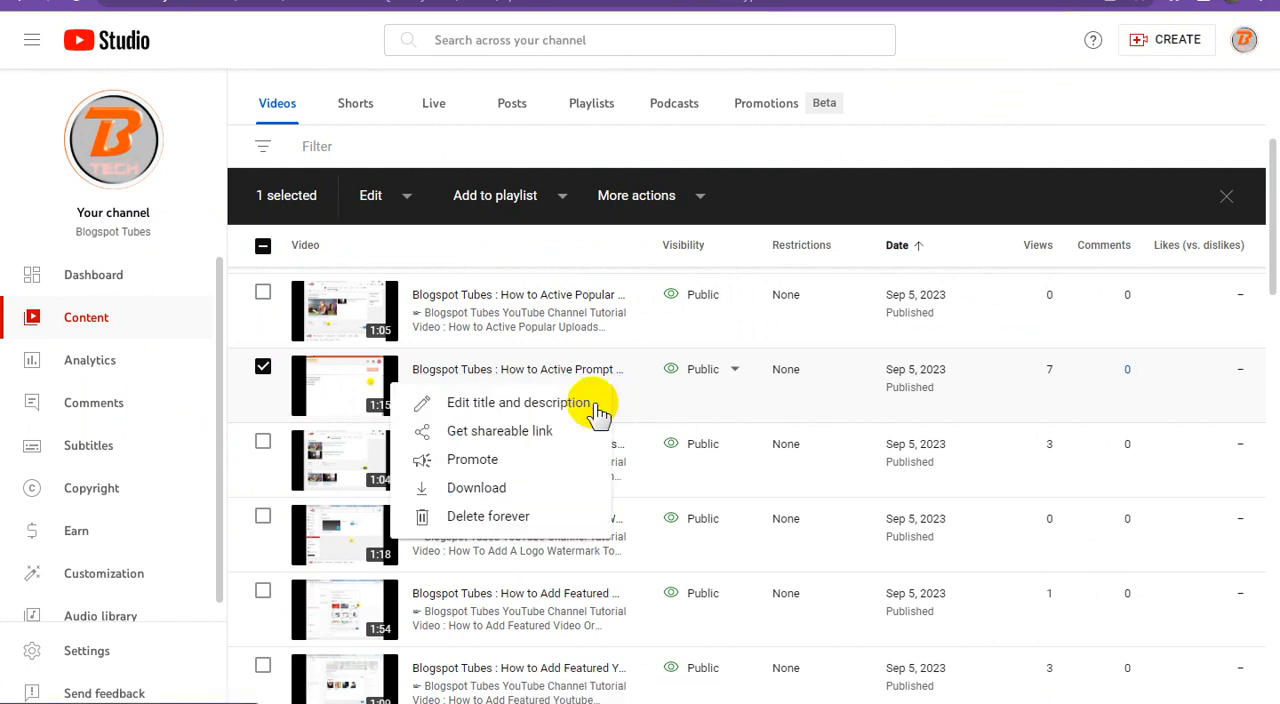
click(560, 404)
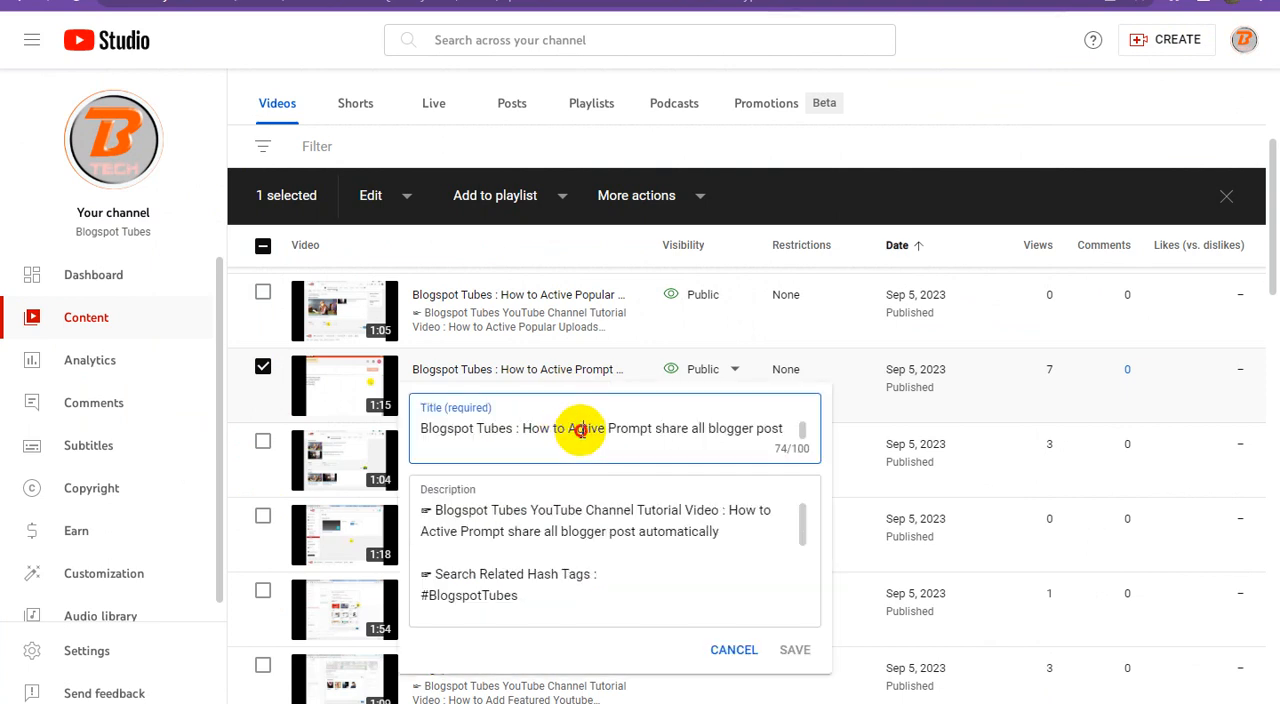
triple_click(603, 428)
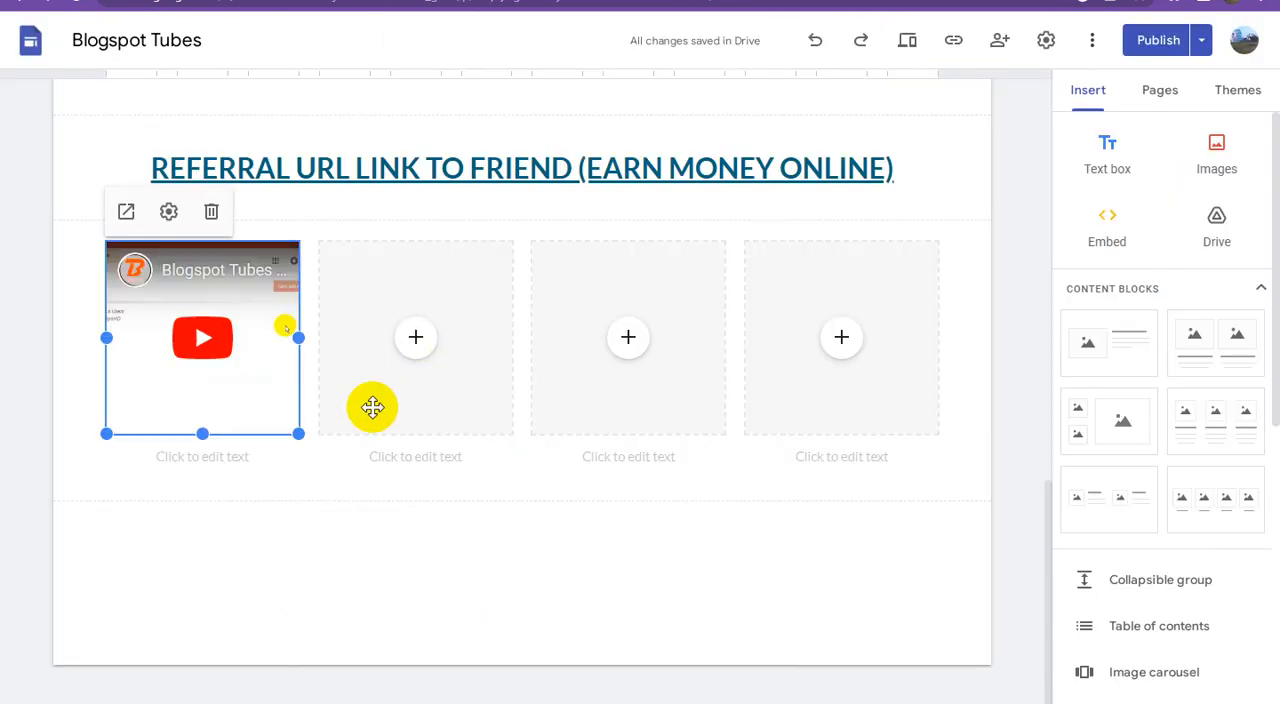
click(247, 458)
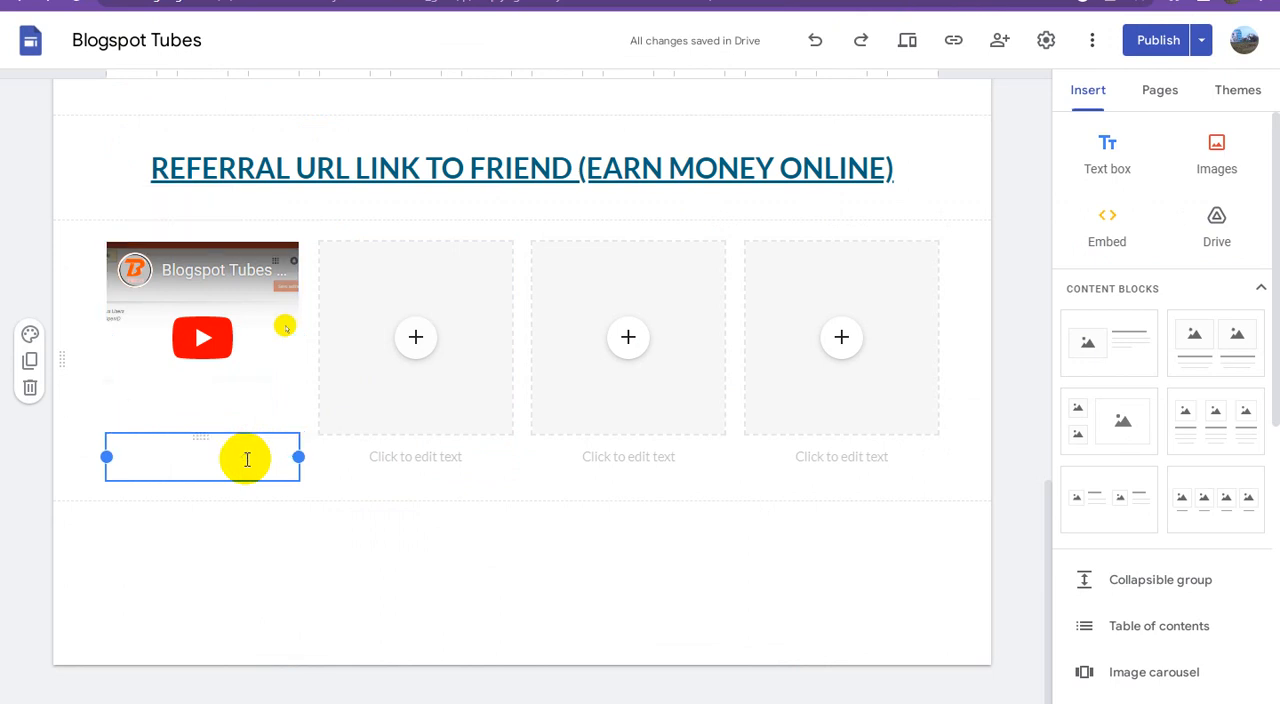
key(ctrl+v)
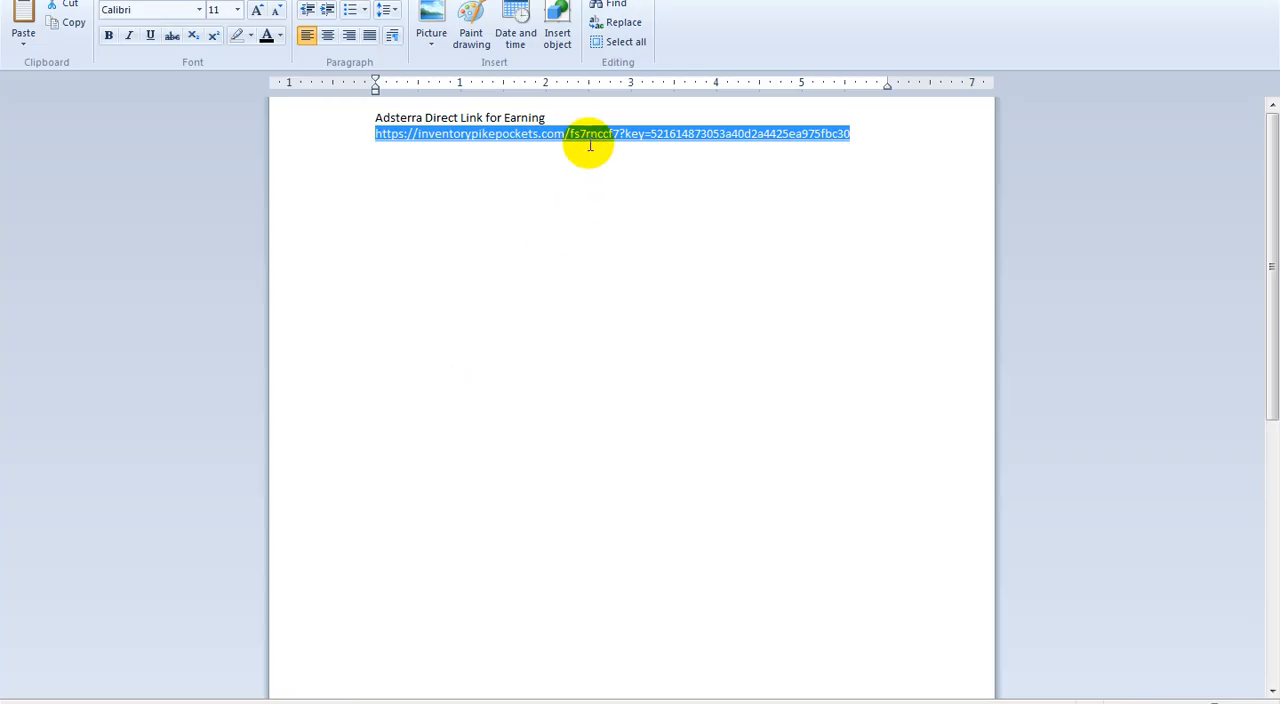
Step: Copy the Adsterra direct link from the WordPad document and apply it as a hyperlink to the first video's whole caption in Google Sites
right_click(600, 140)
click(645, 160)
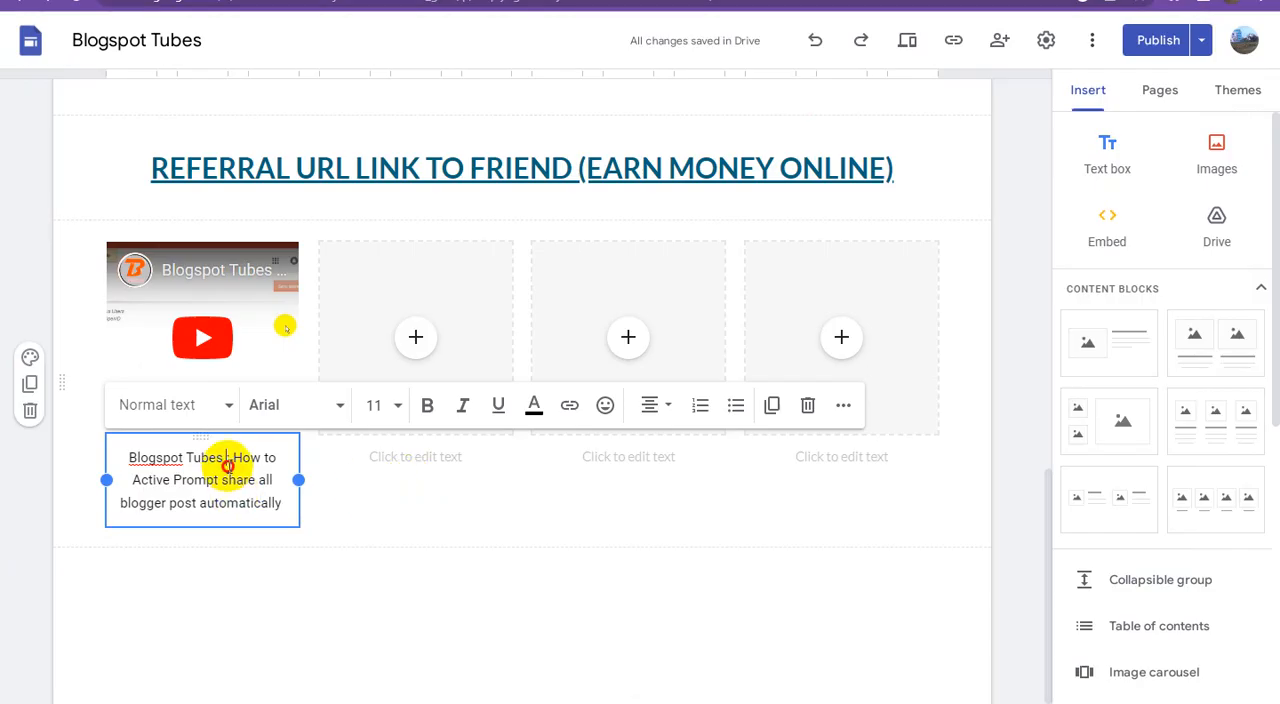
triple_click(237, 463)
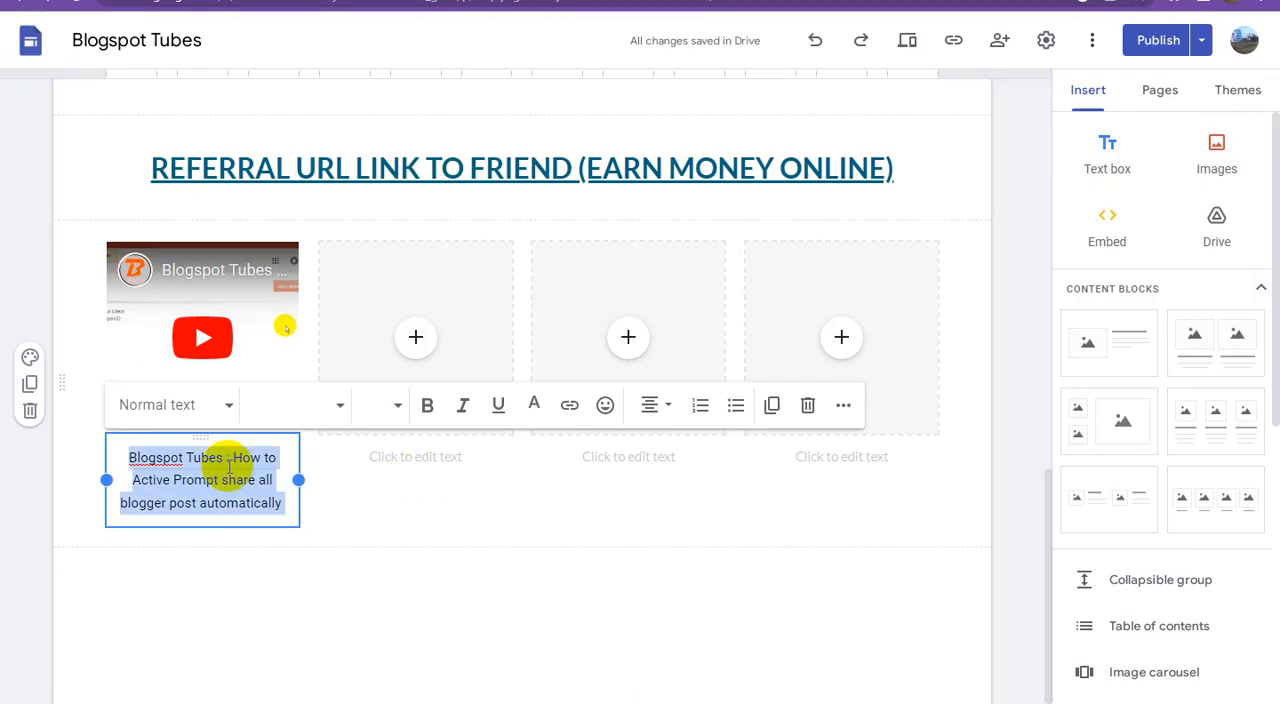
click(569, 405)
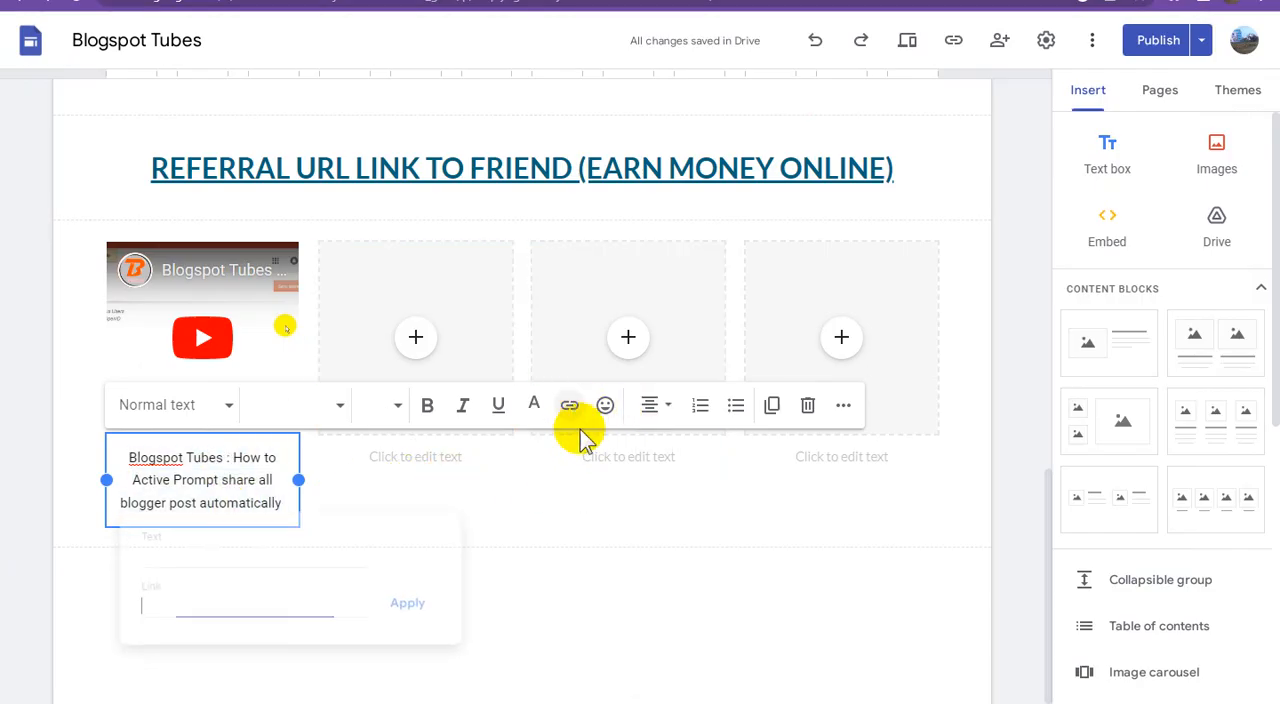
key(ctrl+v)
click(407, 603)
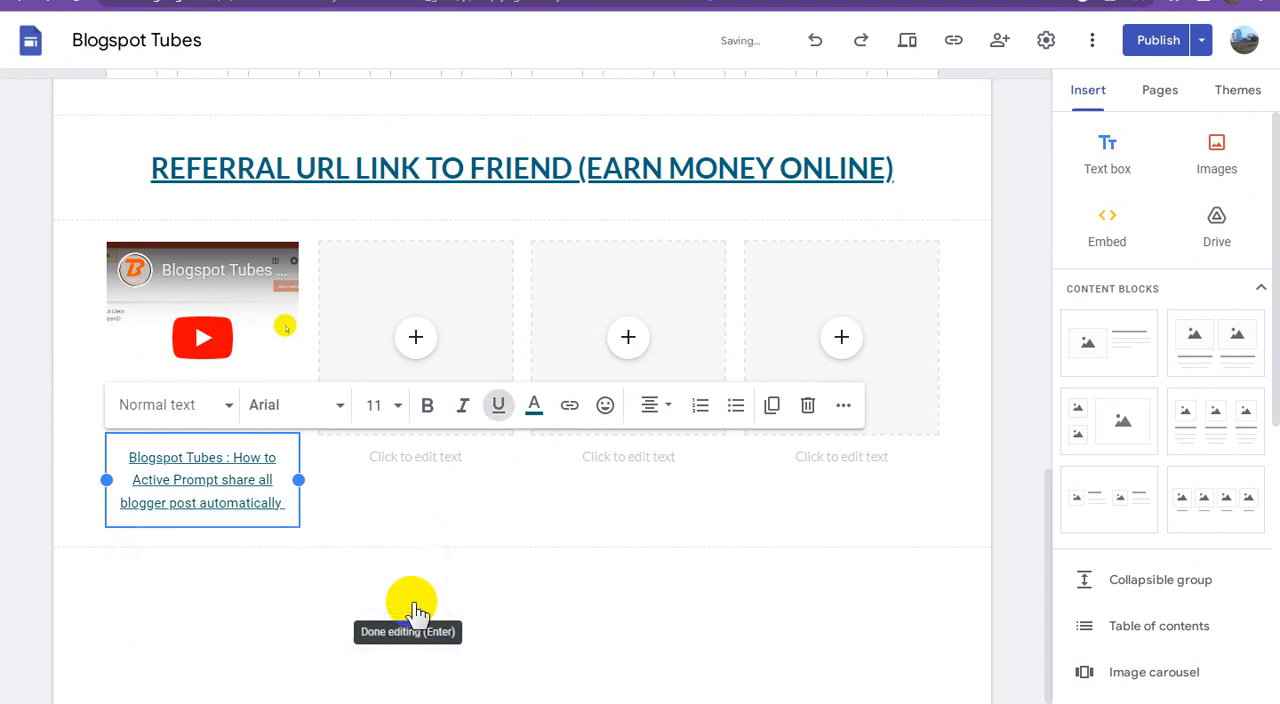
click(570, 628)
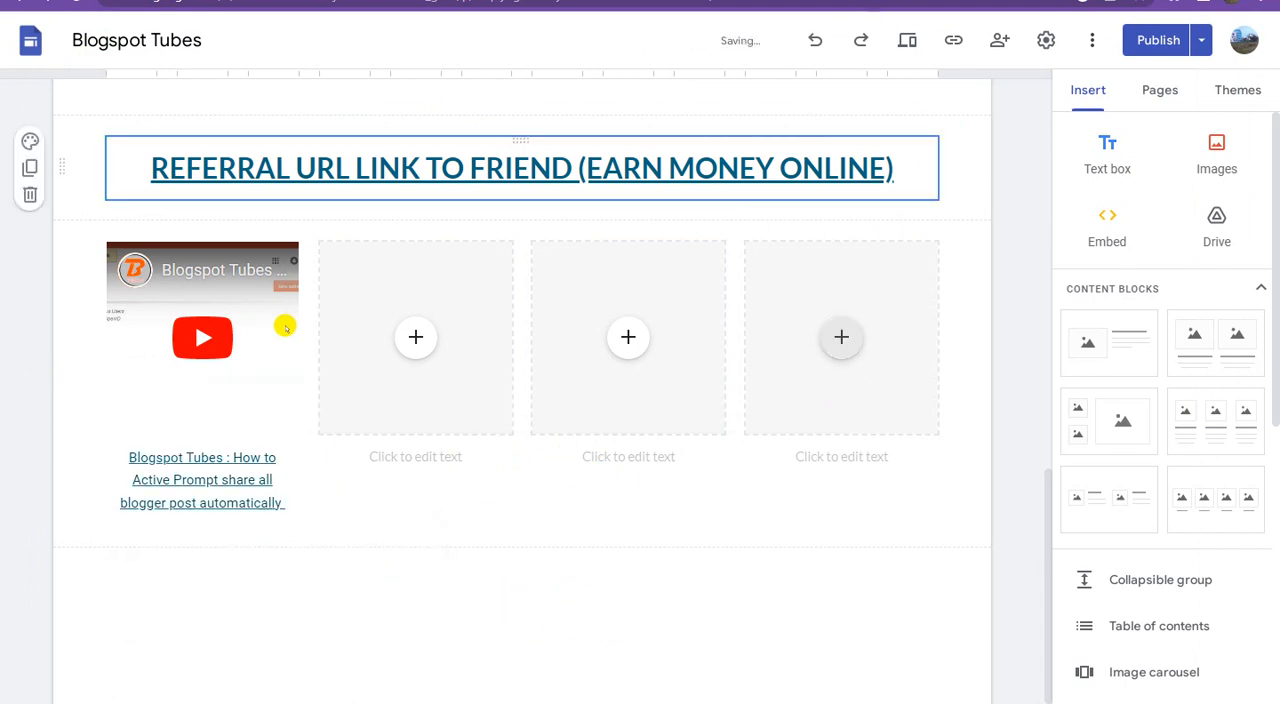
Step: Switch to YouTube Studio and copy the shareable link of the "How to Active Uploads Content on Youtube Channel" video
click(805, 2)
click(1004, 93)
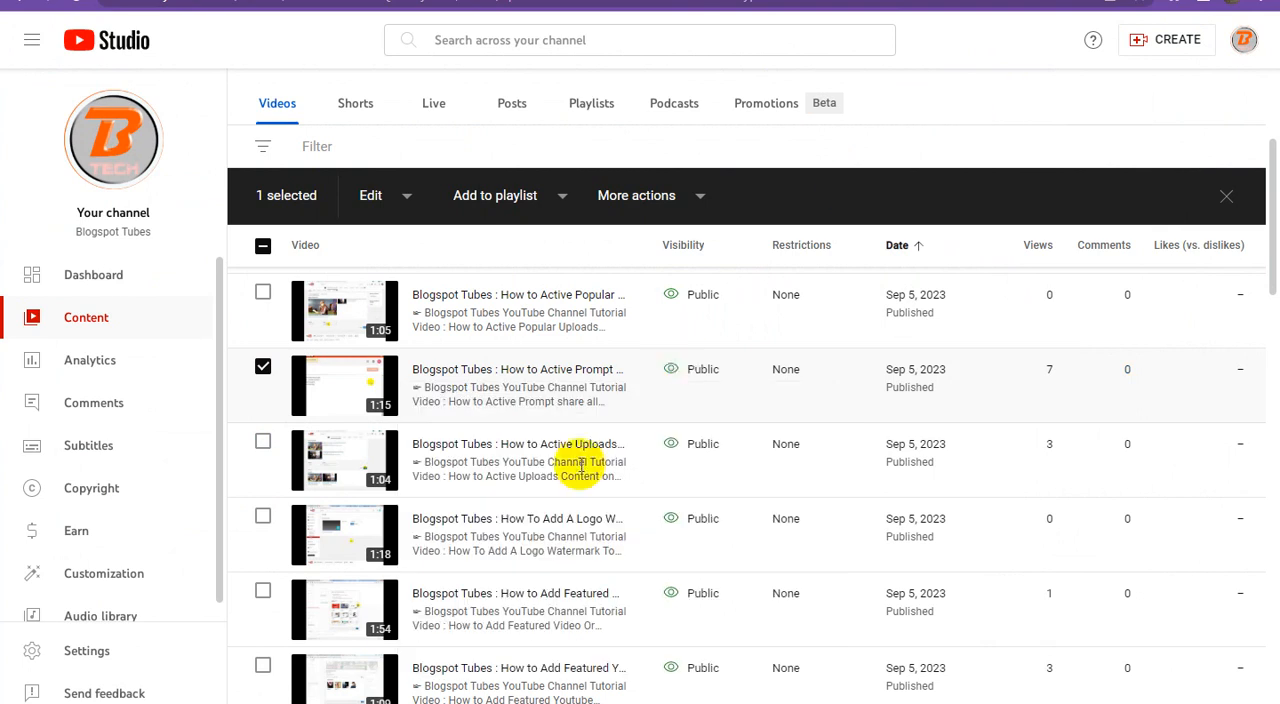
scroll(540, 465, down, 1)
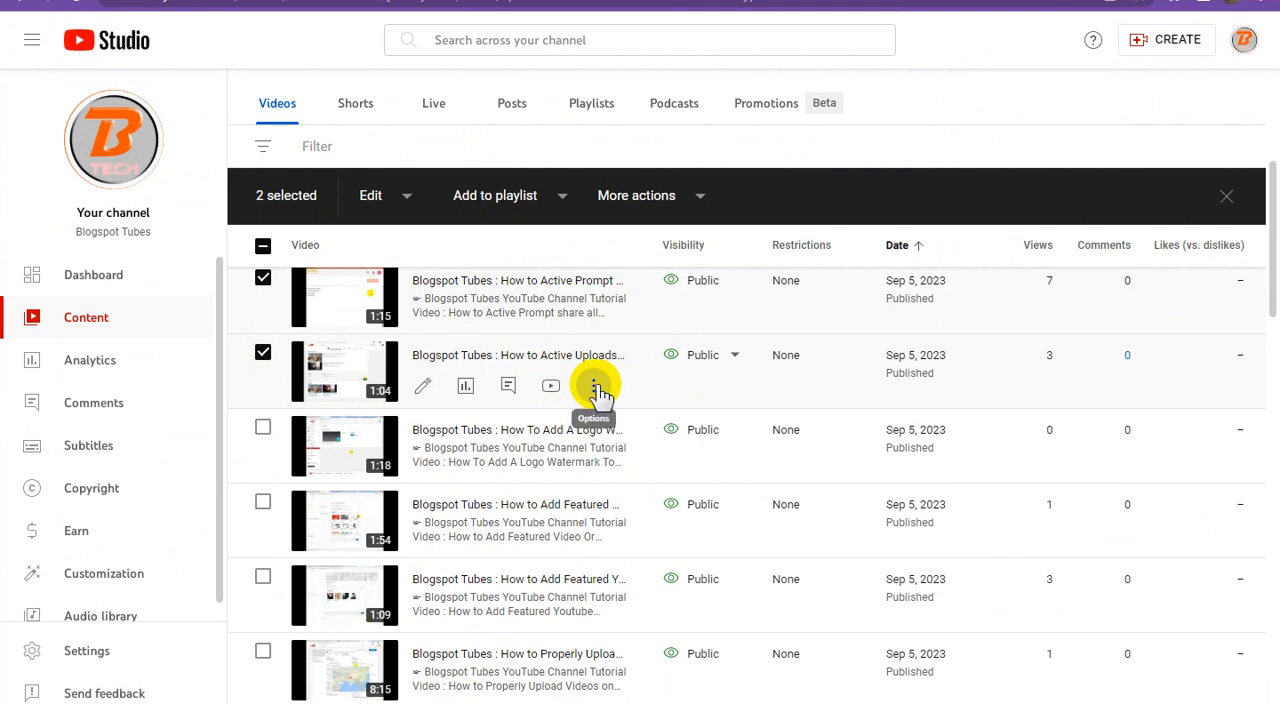
click(598, 393)
click(521, 418)
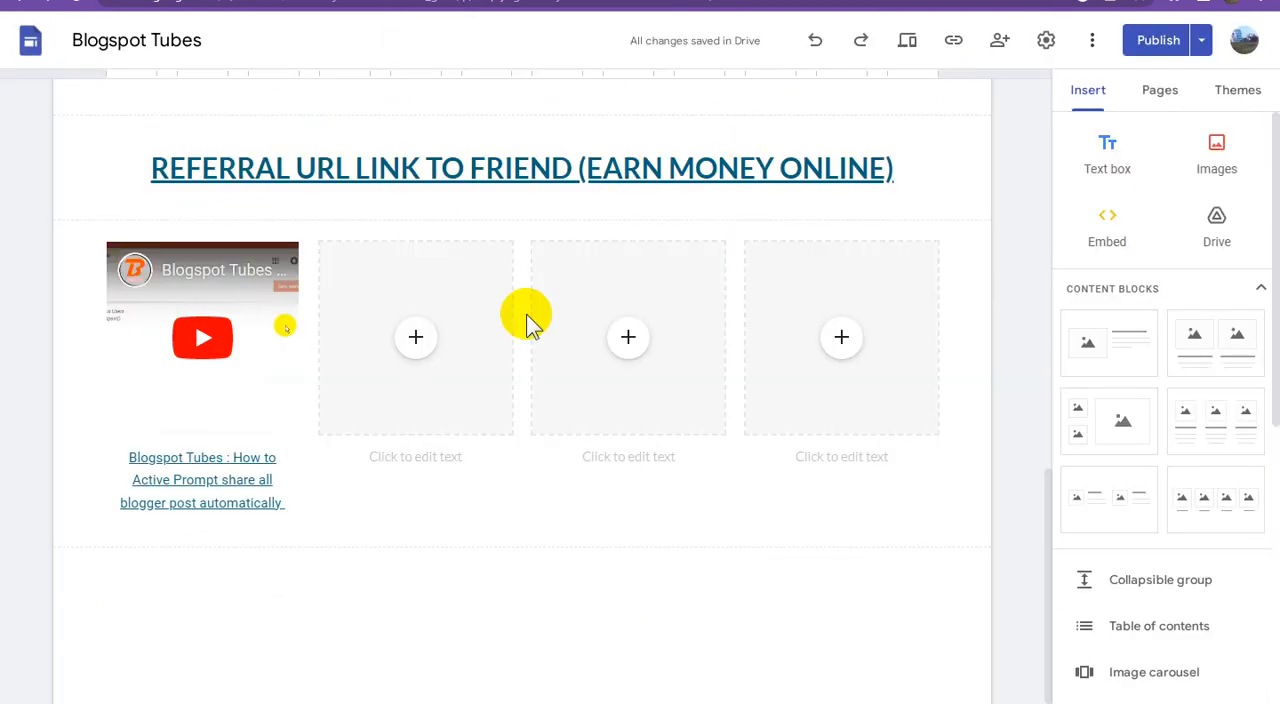
click(424, 342)
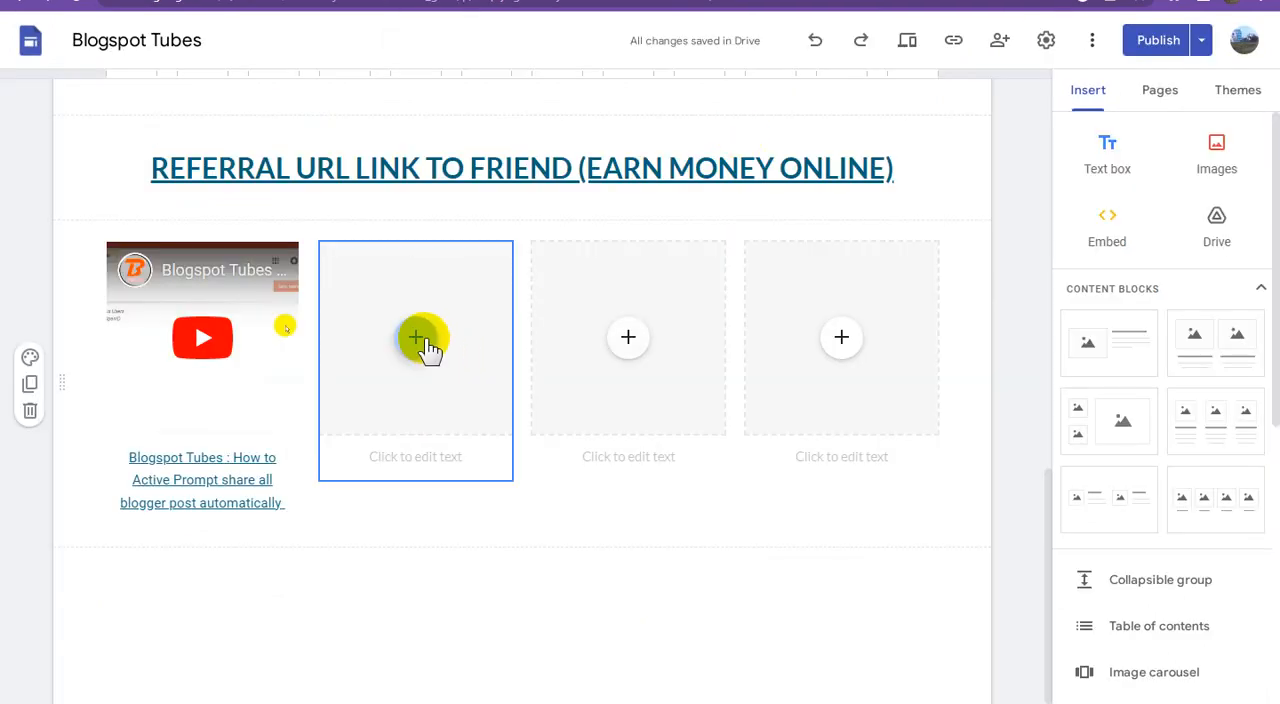
click(424, 340)
click(484, 511)
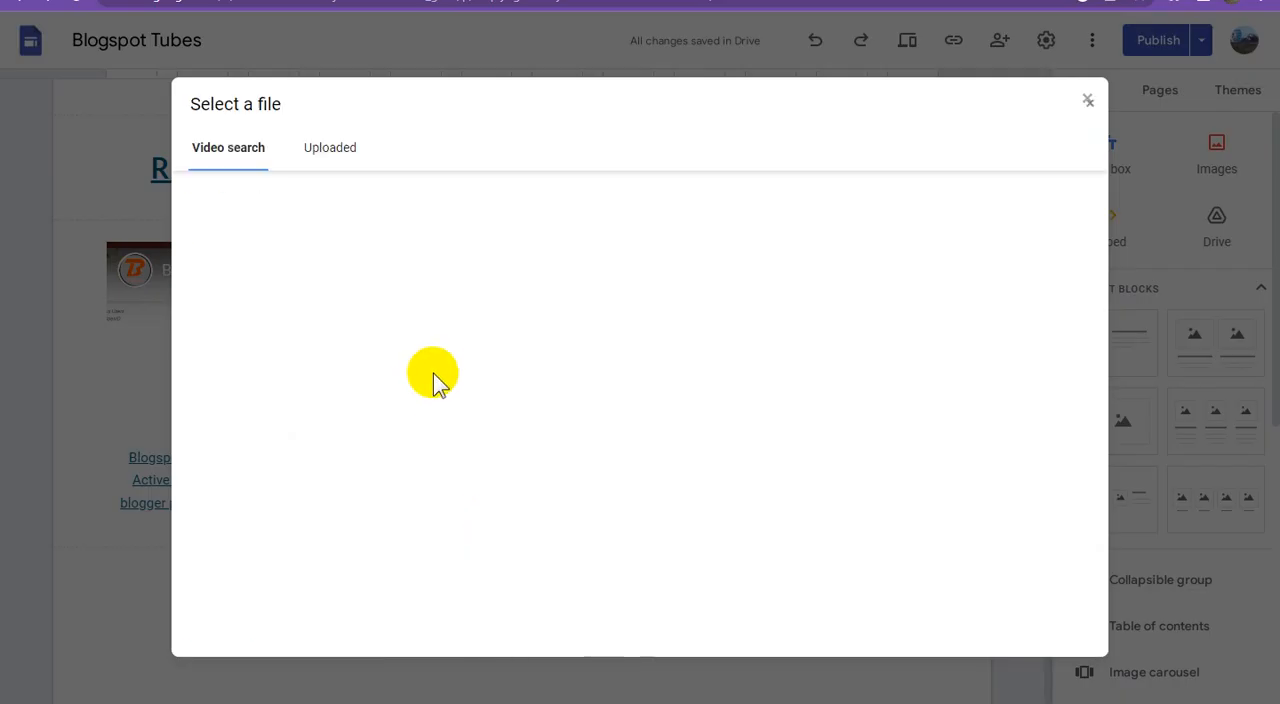
key(ctrl+v)
click(648, 203)
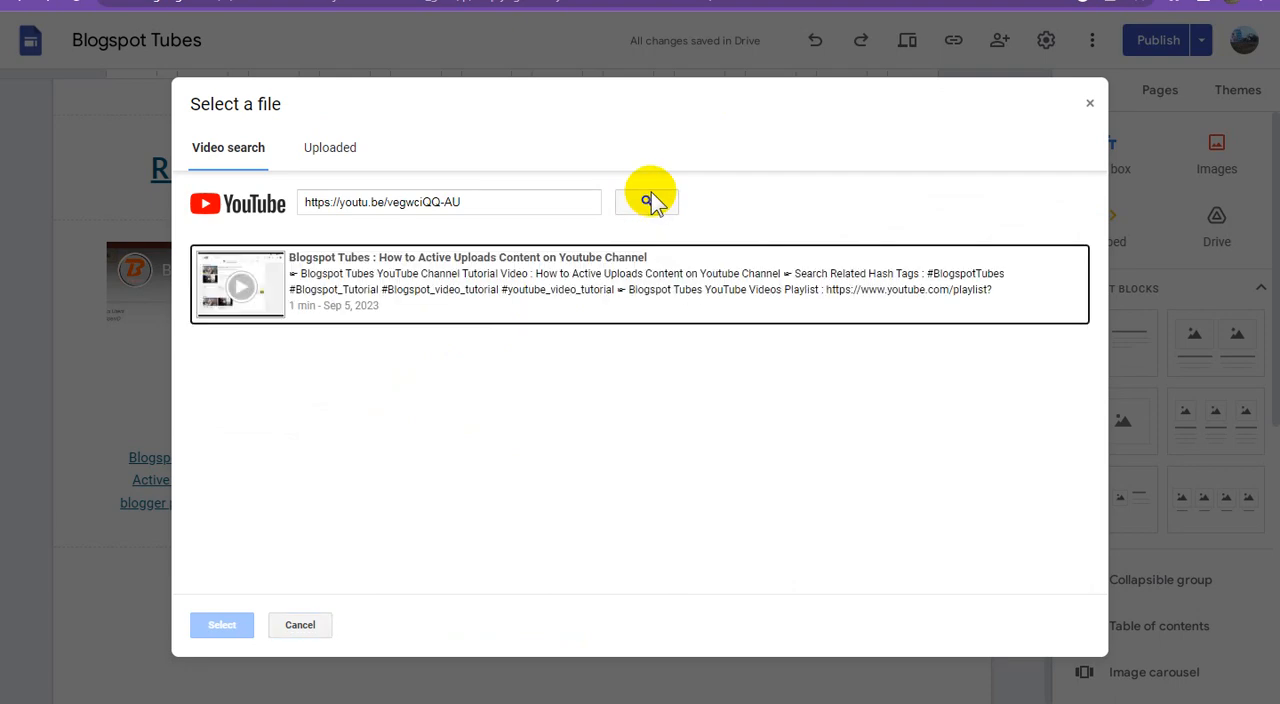
click(504, 290)
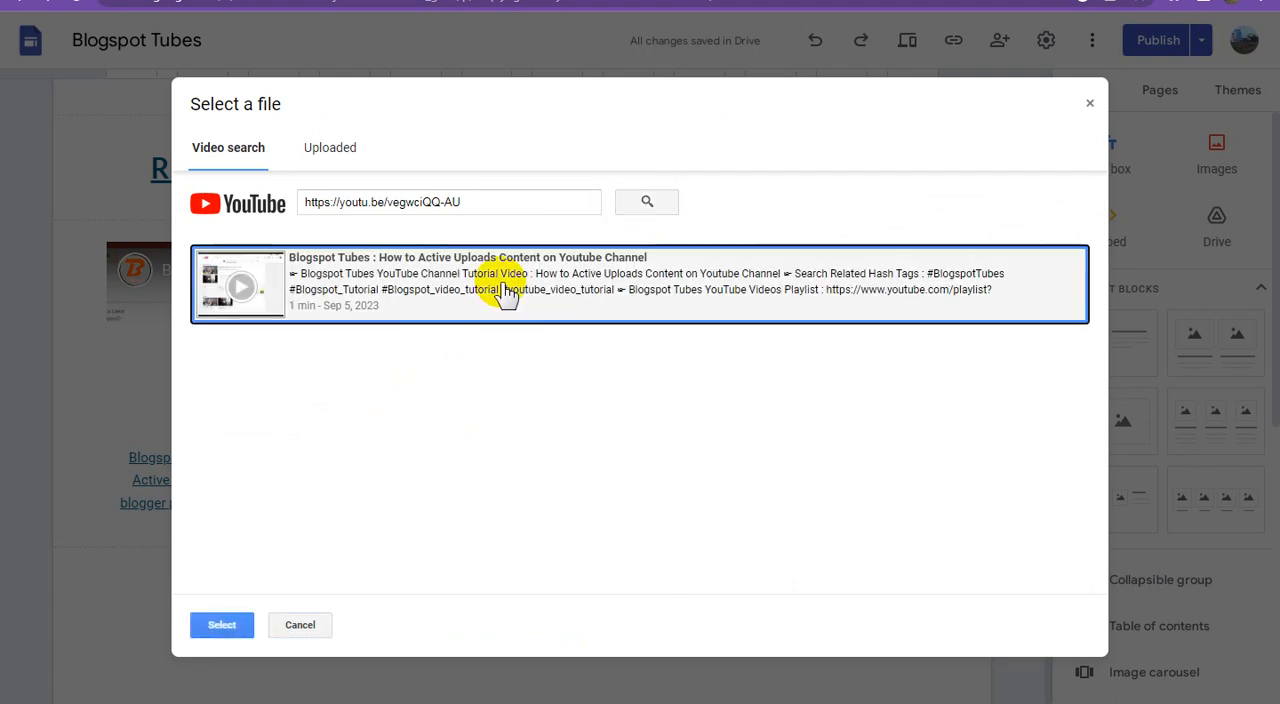
click(226, 625)
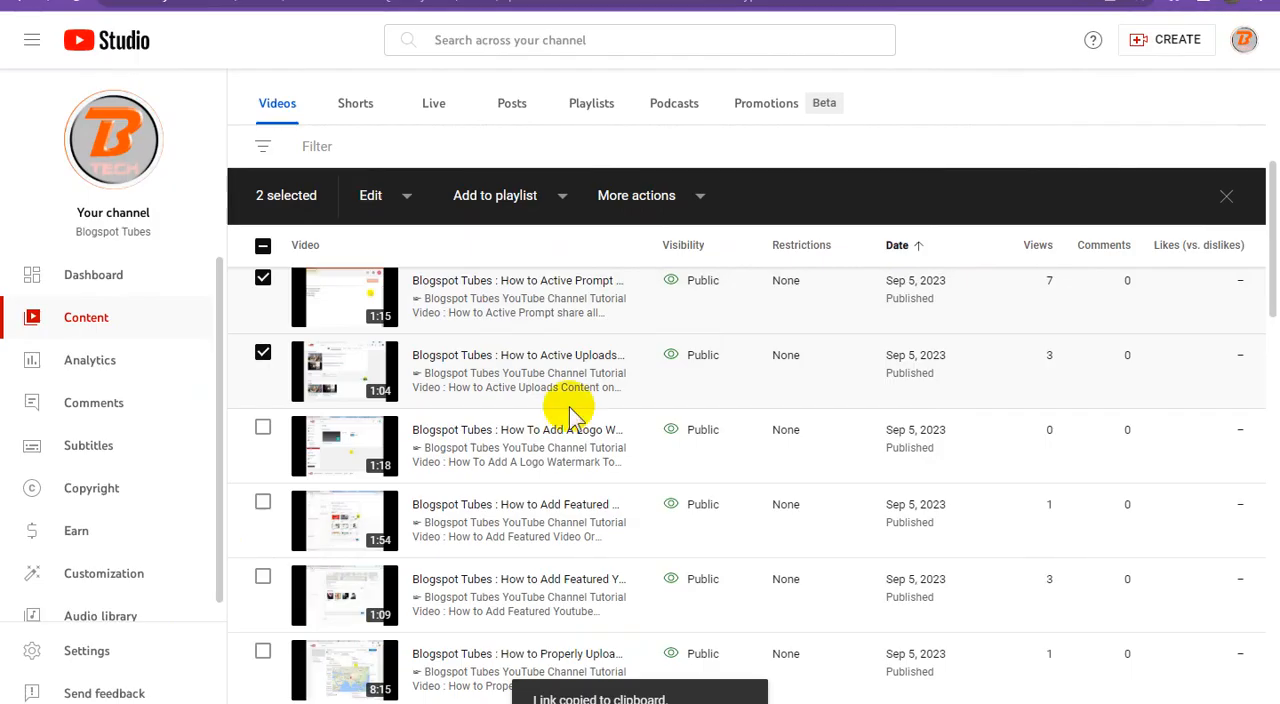
Step: Copy the "How to Active Uploads Content on Youtube Channel" title from YouTube Studio and paste it as the second video's caption in Google Sites
mouse_move(580, 400)
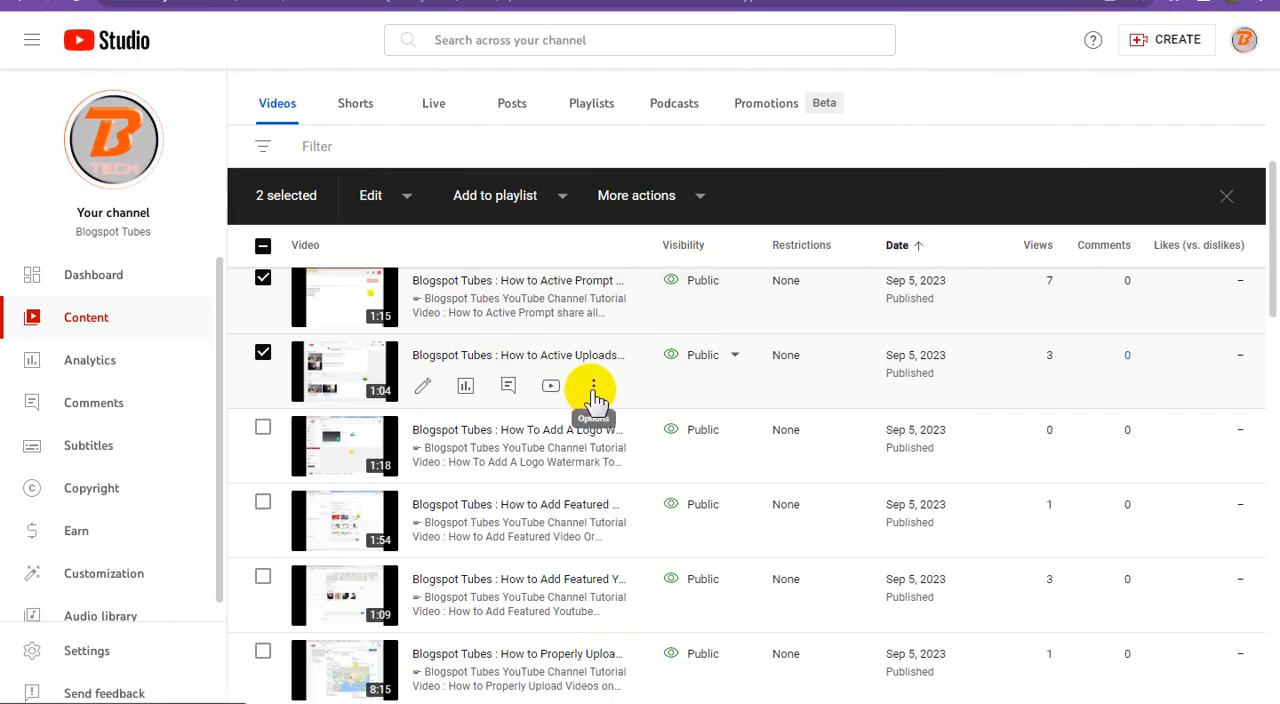
click(593, 390)
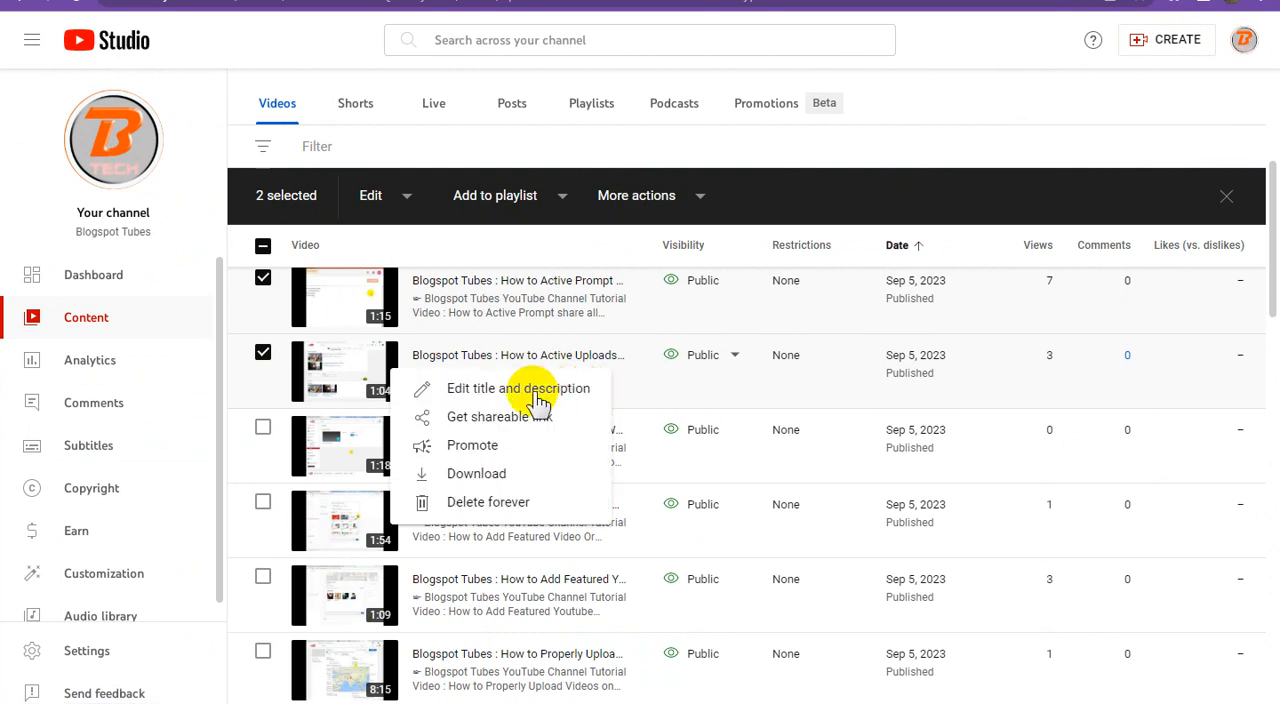
click(578, 389)
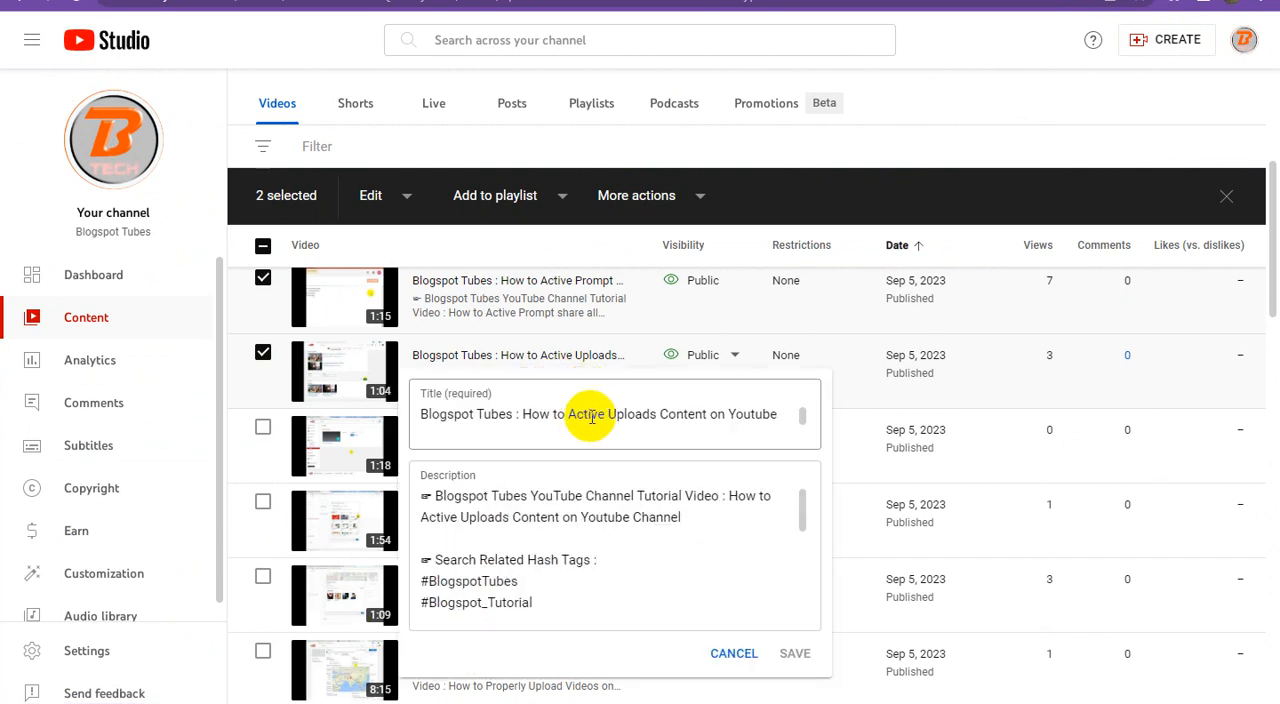
triple_click(646, 400)
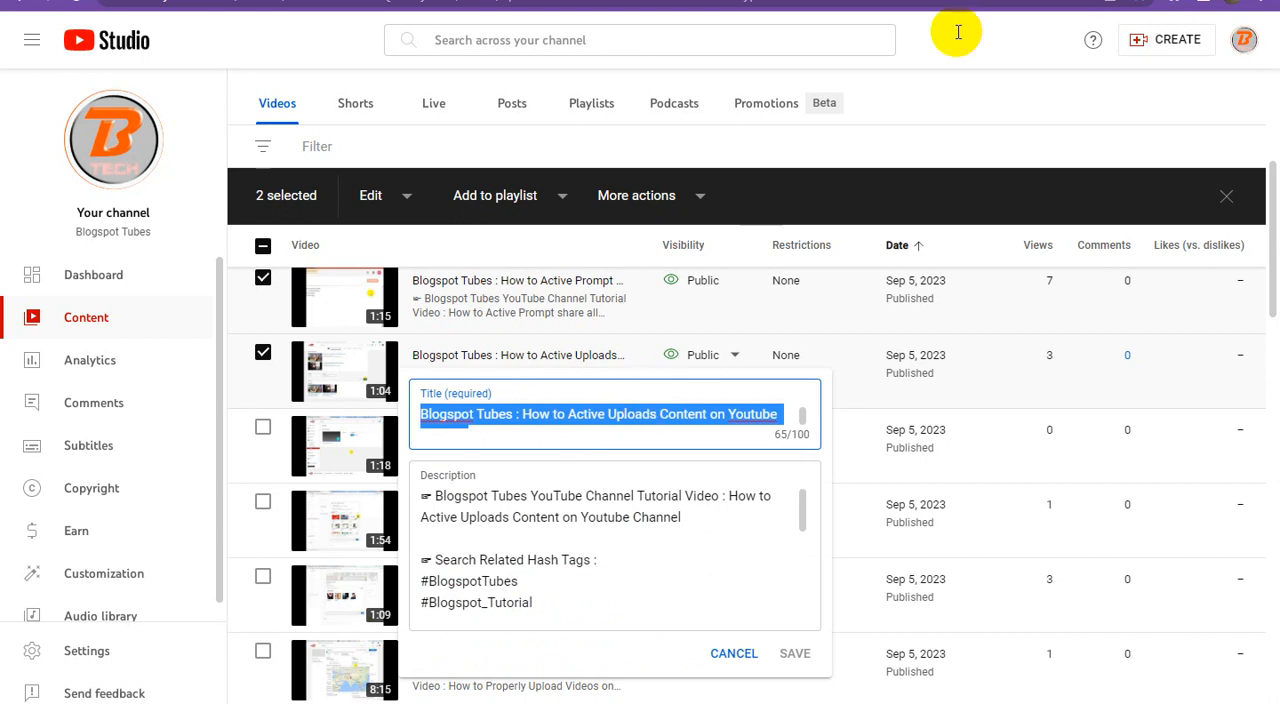
click(690, 2)
click(432, 465)
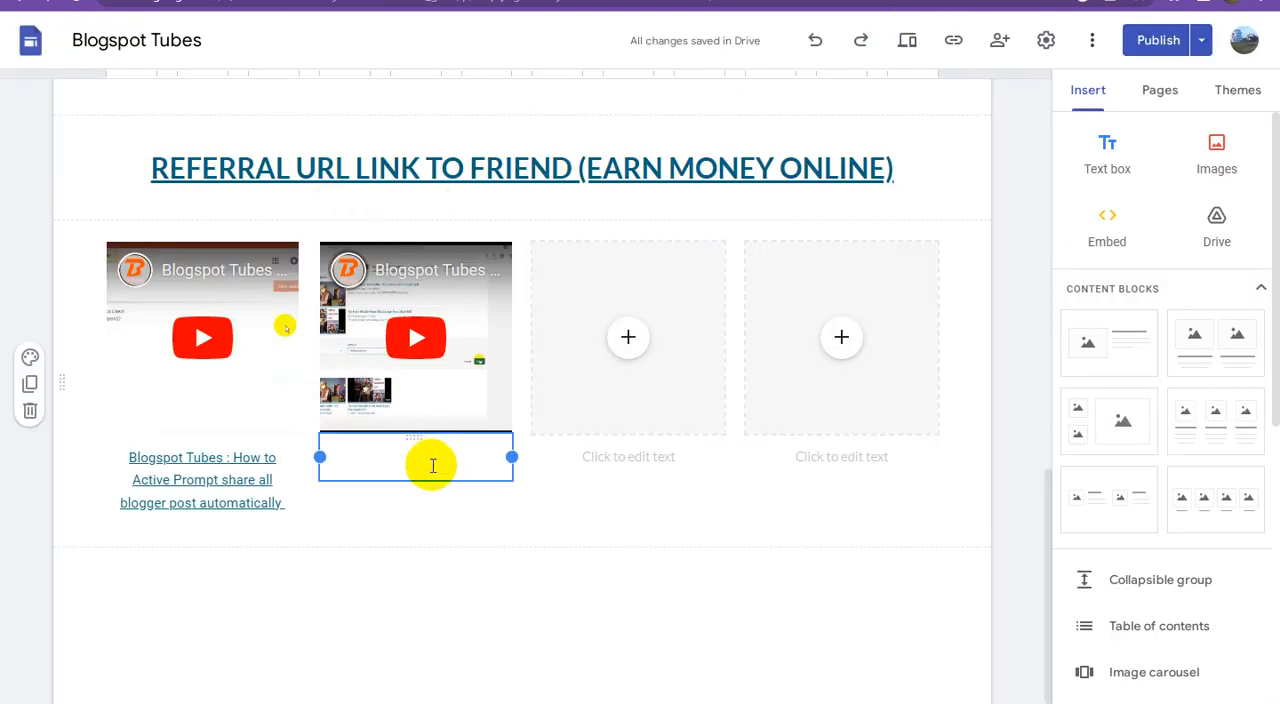
key(ctrl+v)
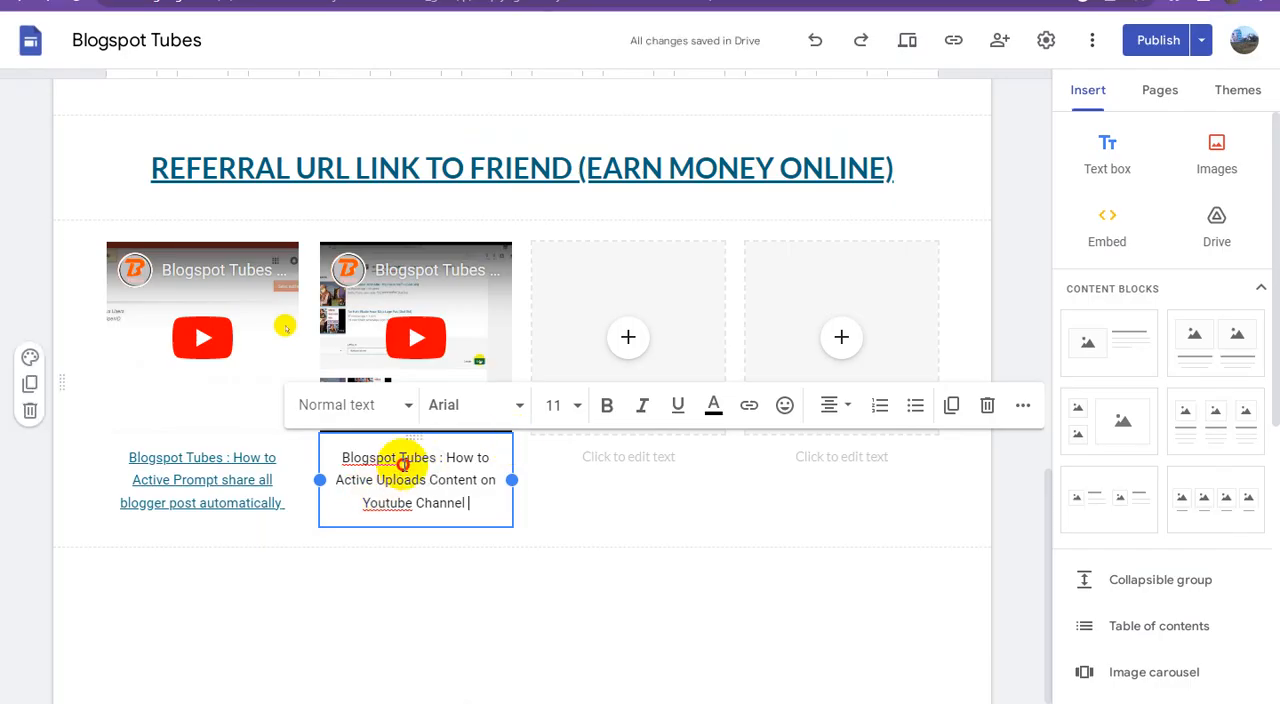
Step: Link the second video's whole caption to the Adsterra direct link
triple_click(404, 462)
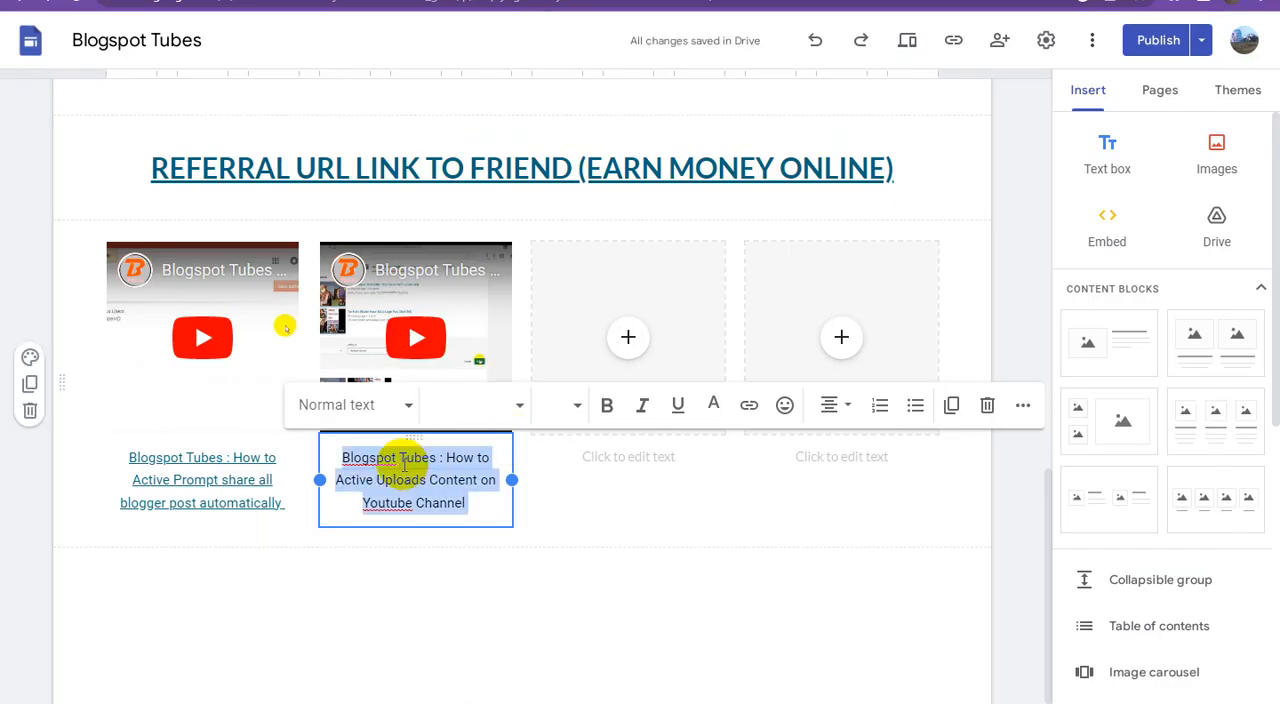
click(749, 410)
key(ctrl+v)
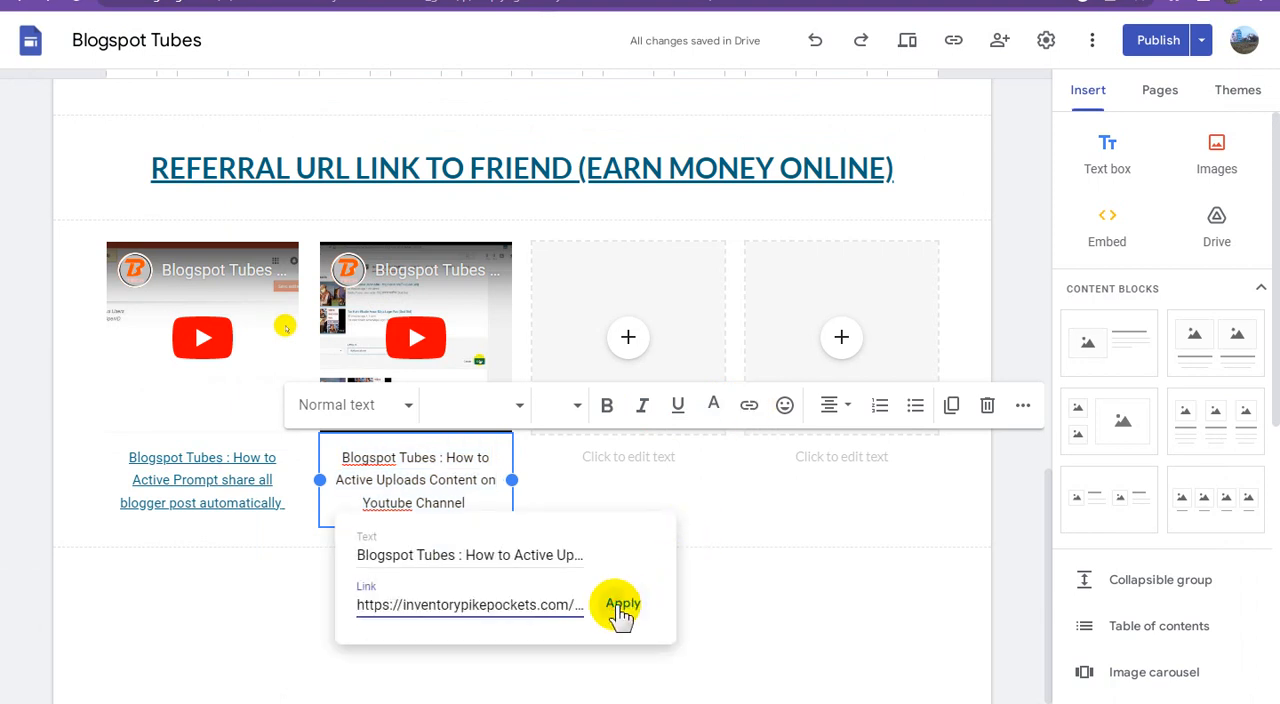
click(620, 610)
click(751, 620)
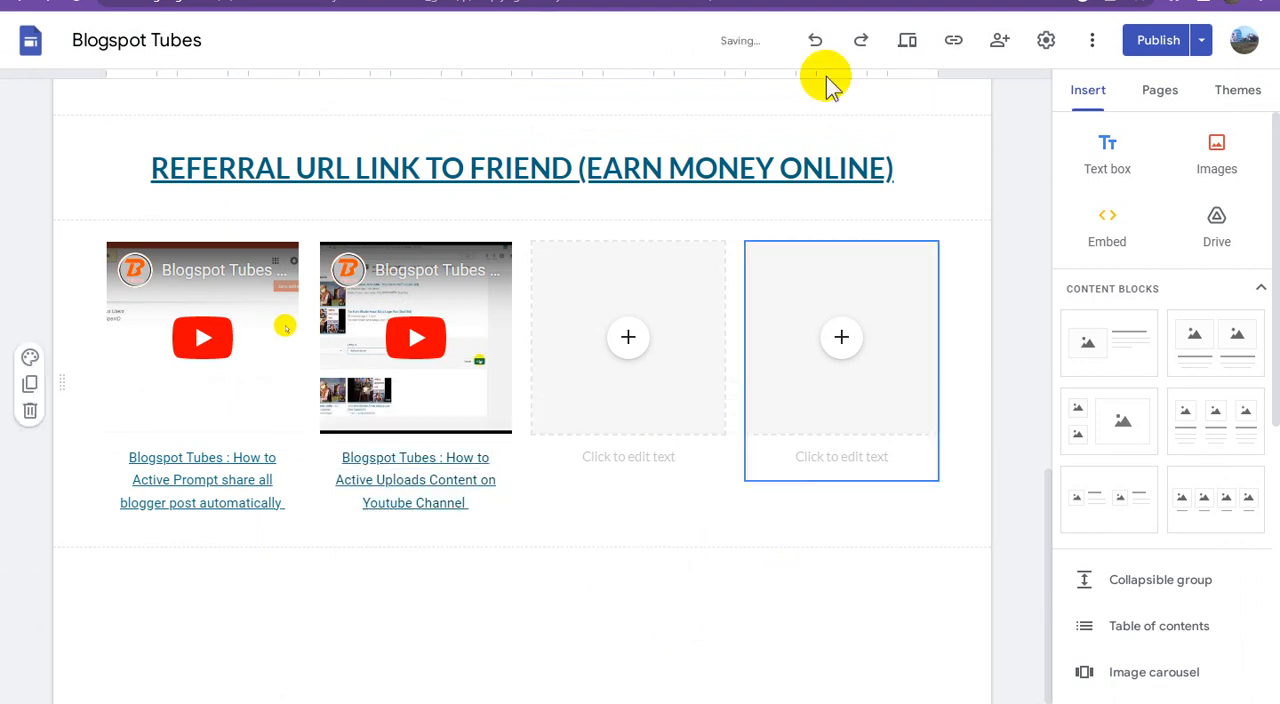
Step: Switch to YouTube Studio and copy the shareable link of the "How To Add A Logo Watermark To ALL of your YouTube Videos" video
click(900, 2)
click(999, 95)
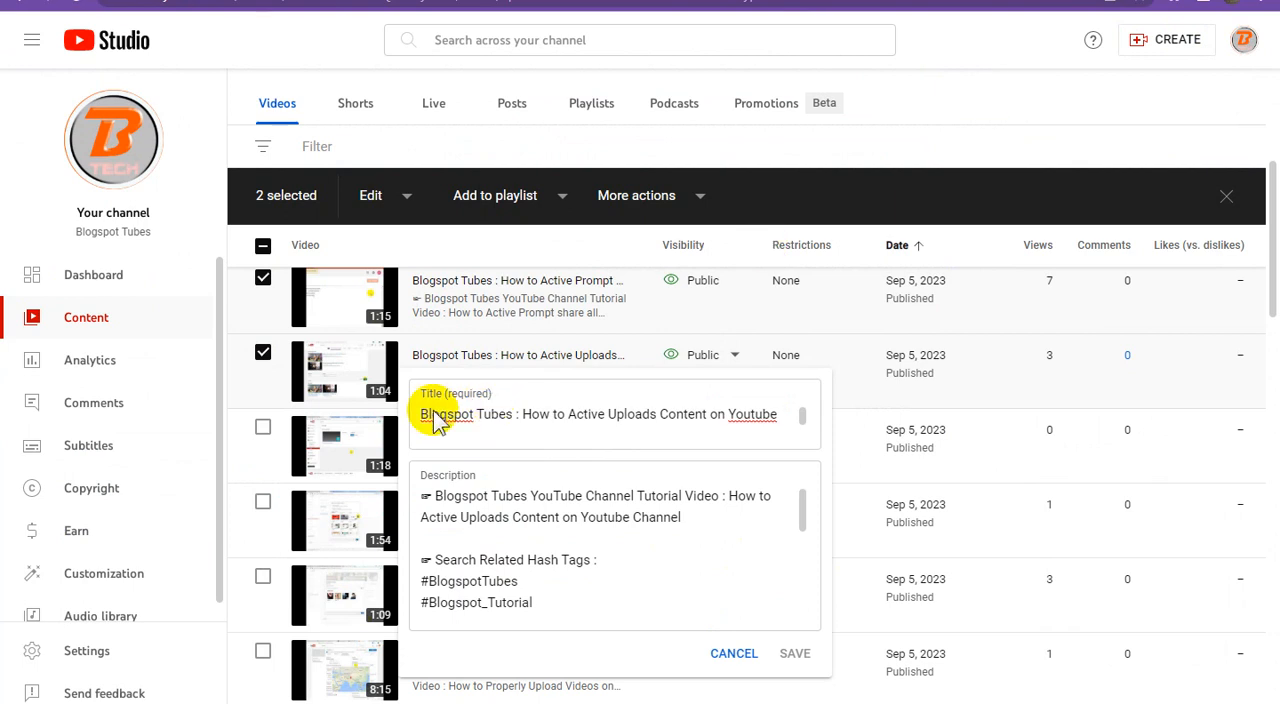
click(264, 431)
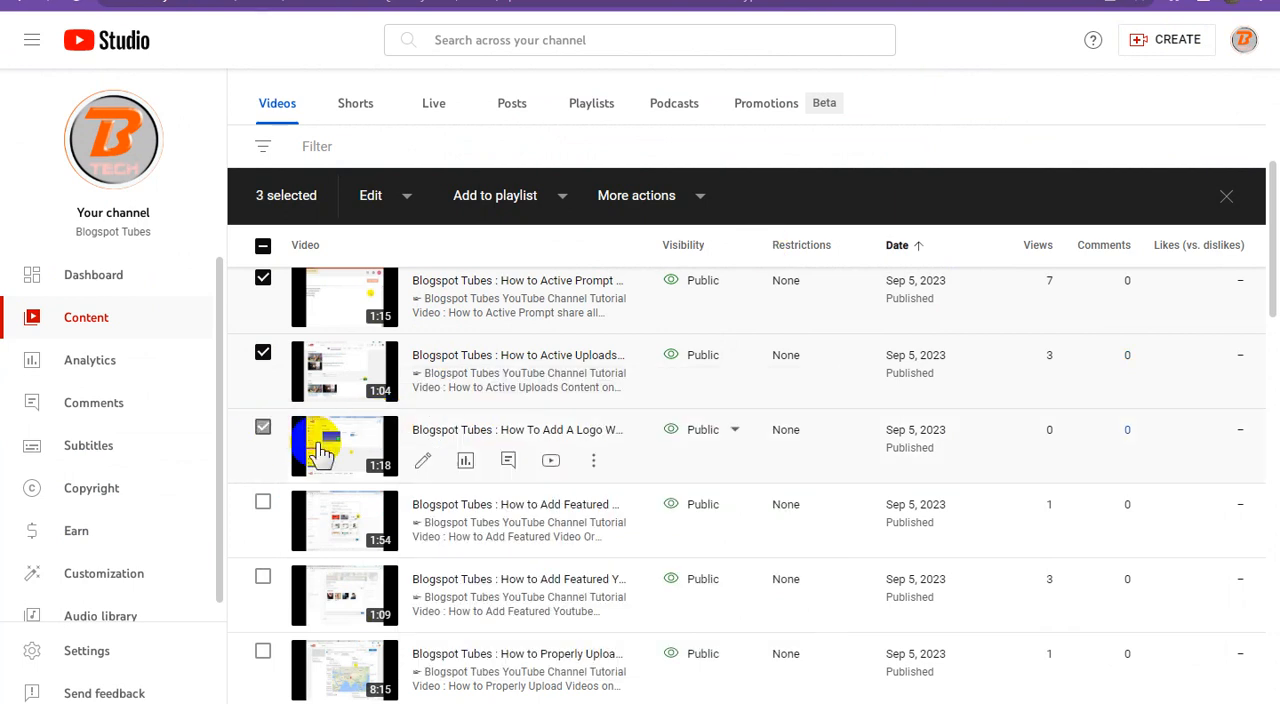
click(594, 466)
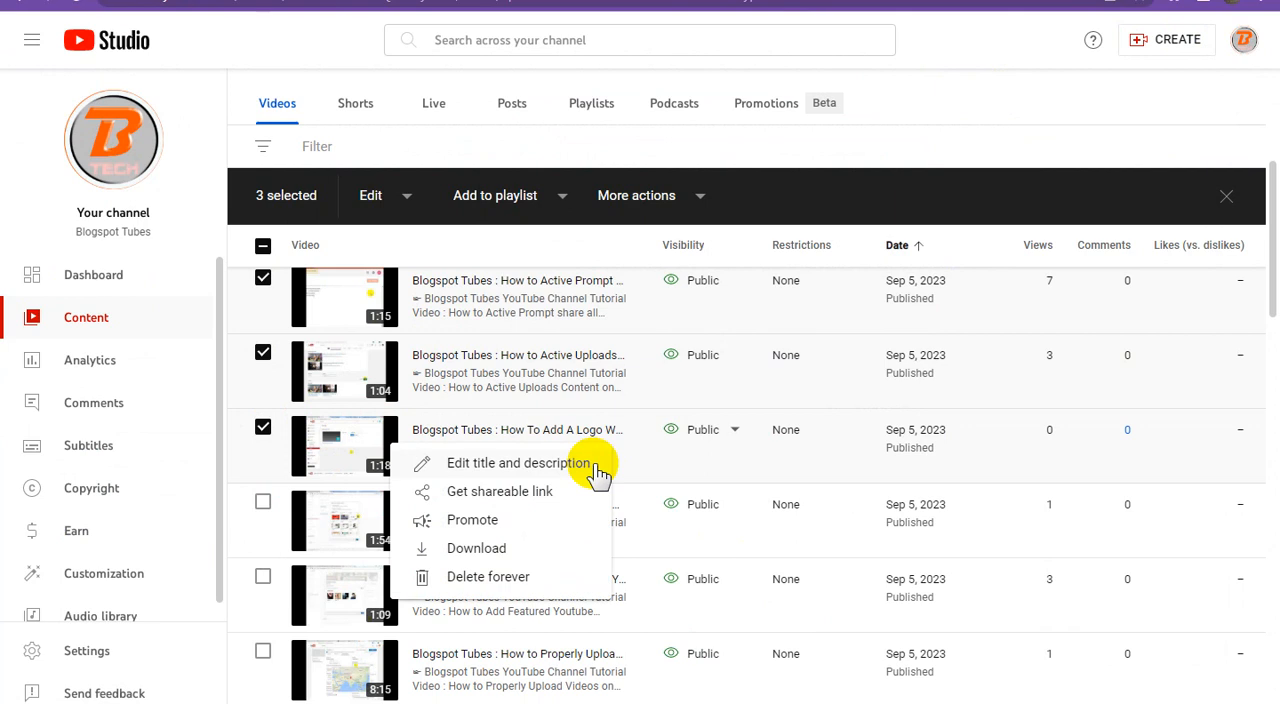
click(543, 491)
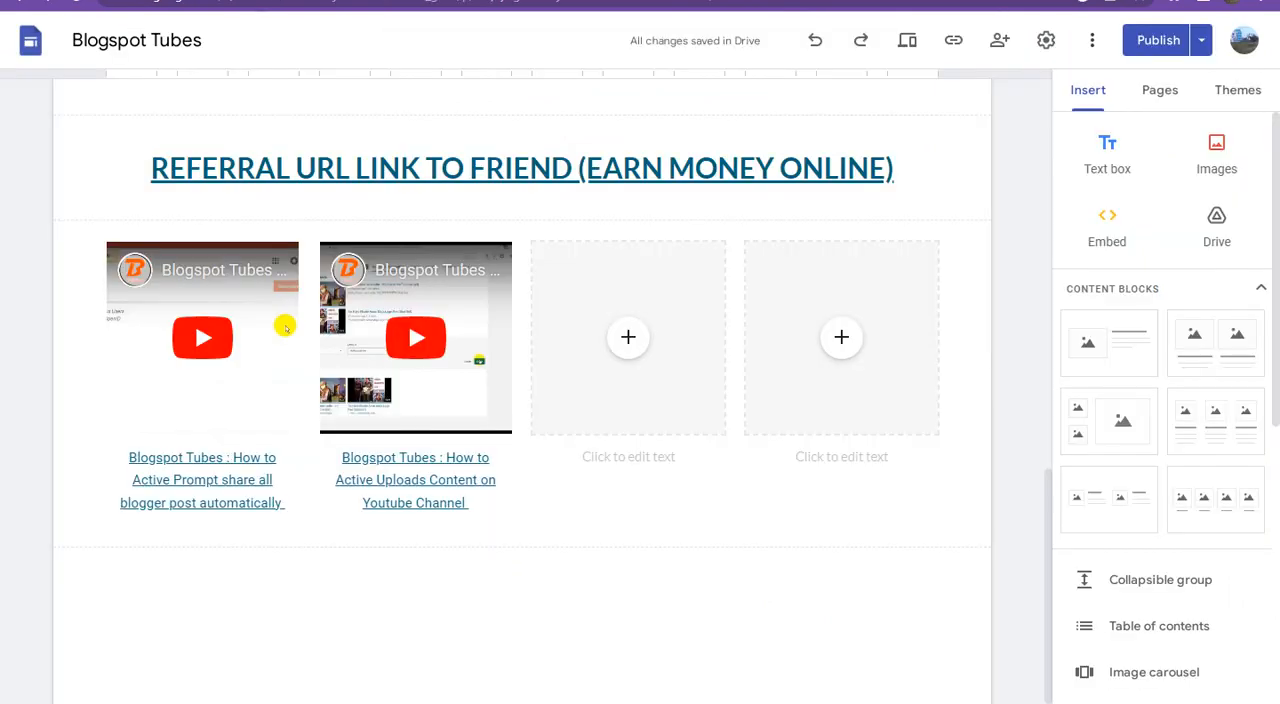
click(630, 338)
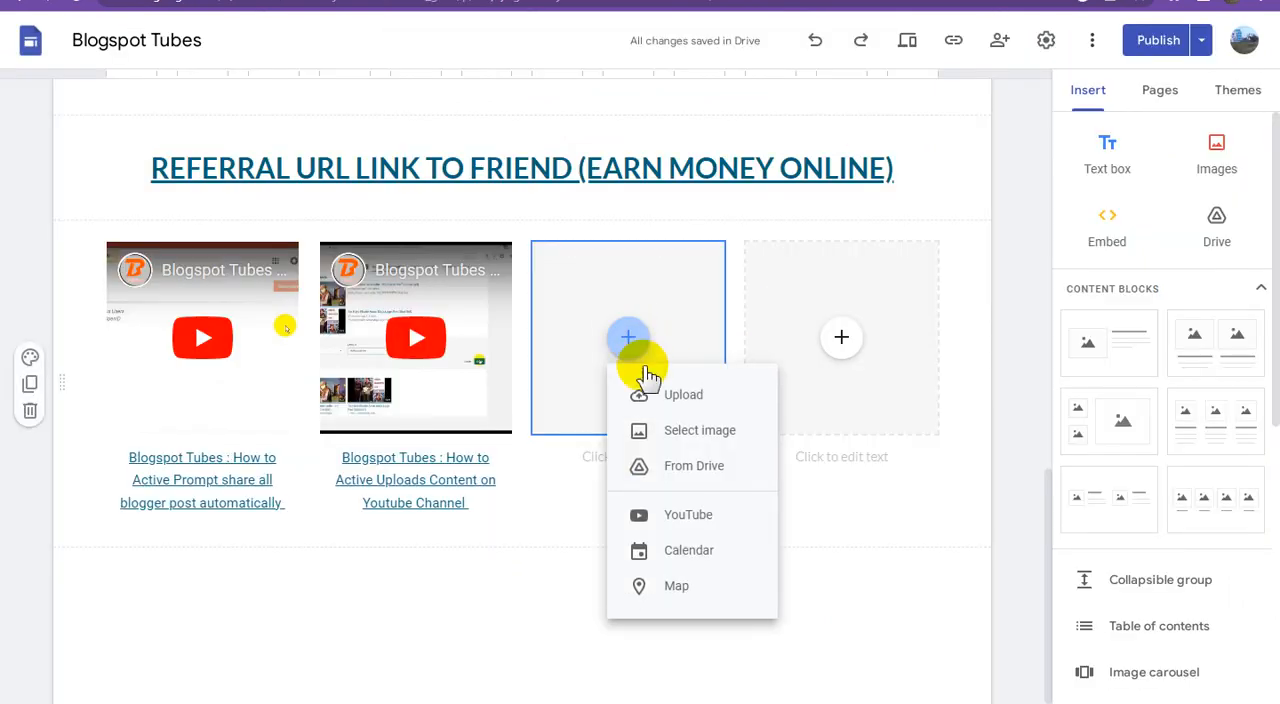
click(687, 516)
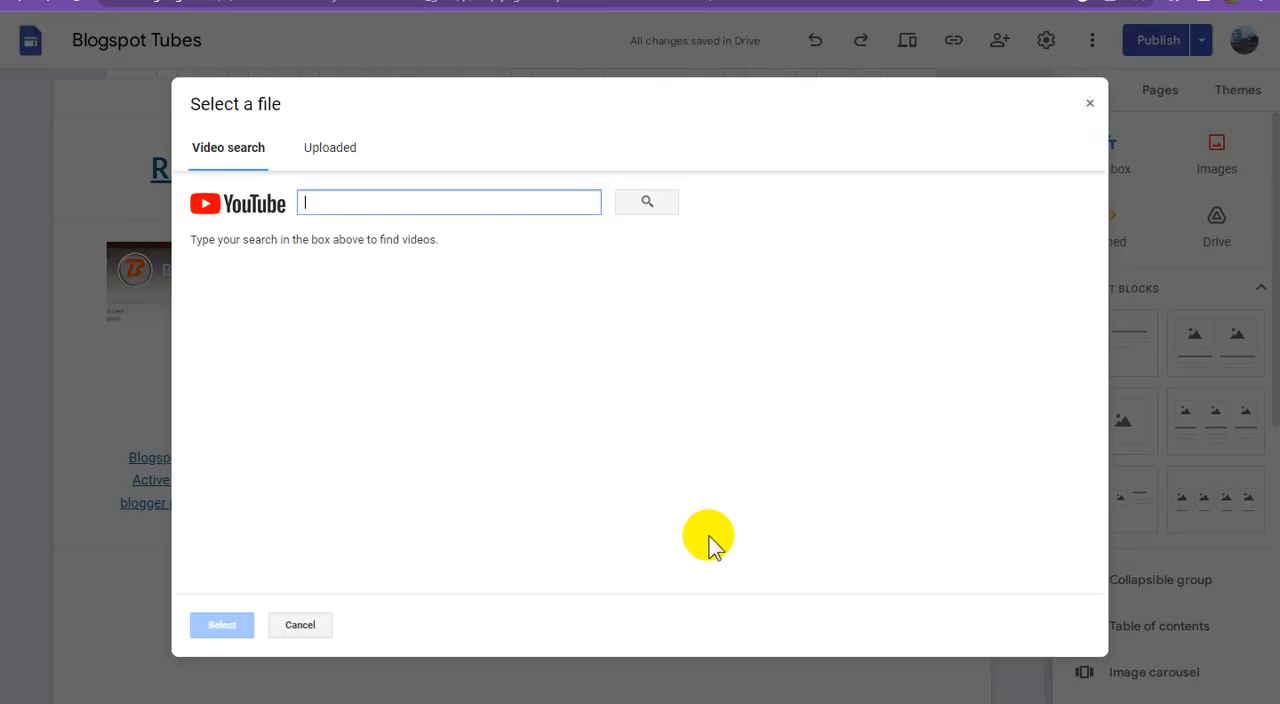
key(ctrl+v)
click(660, 207)
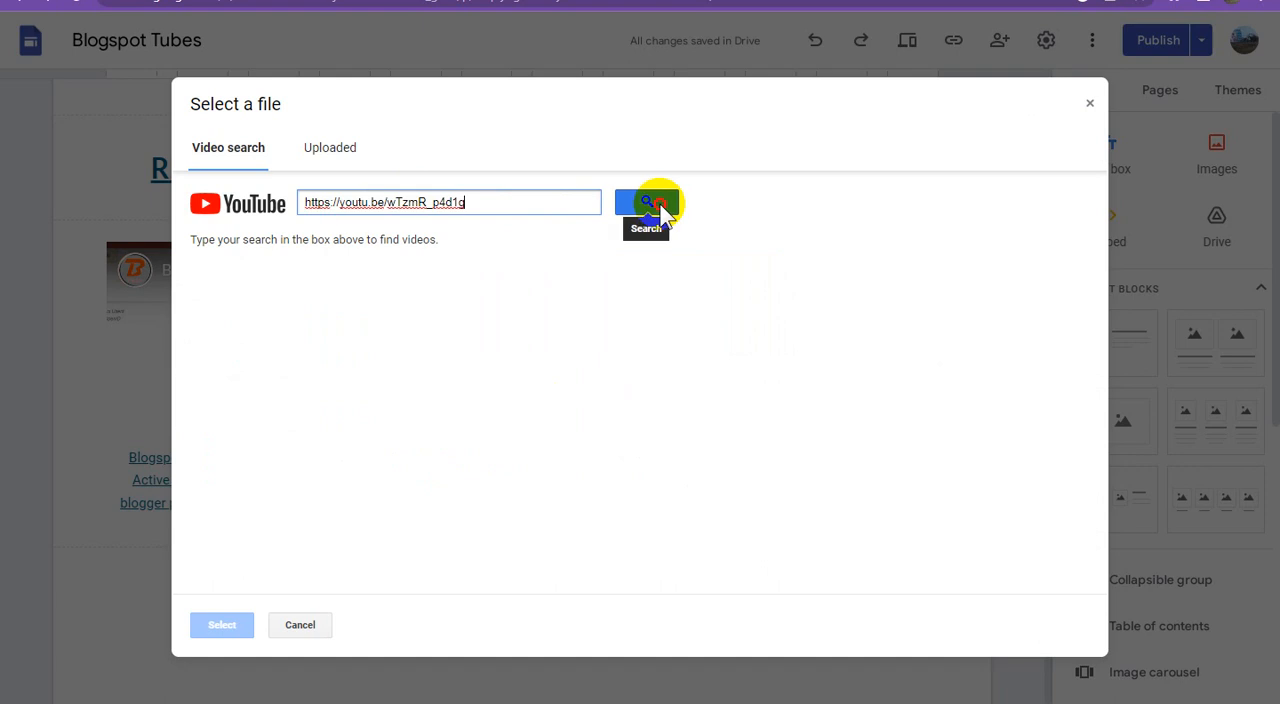
click(470, 295)
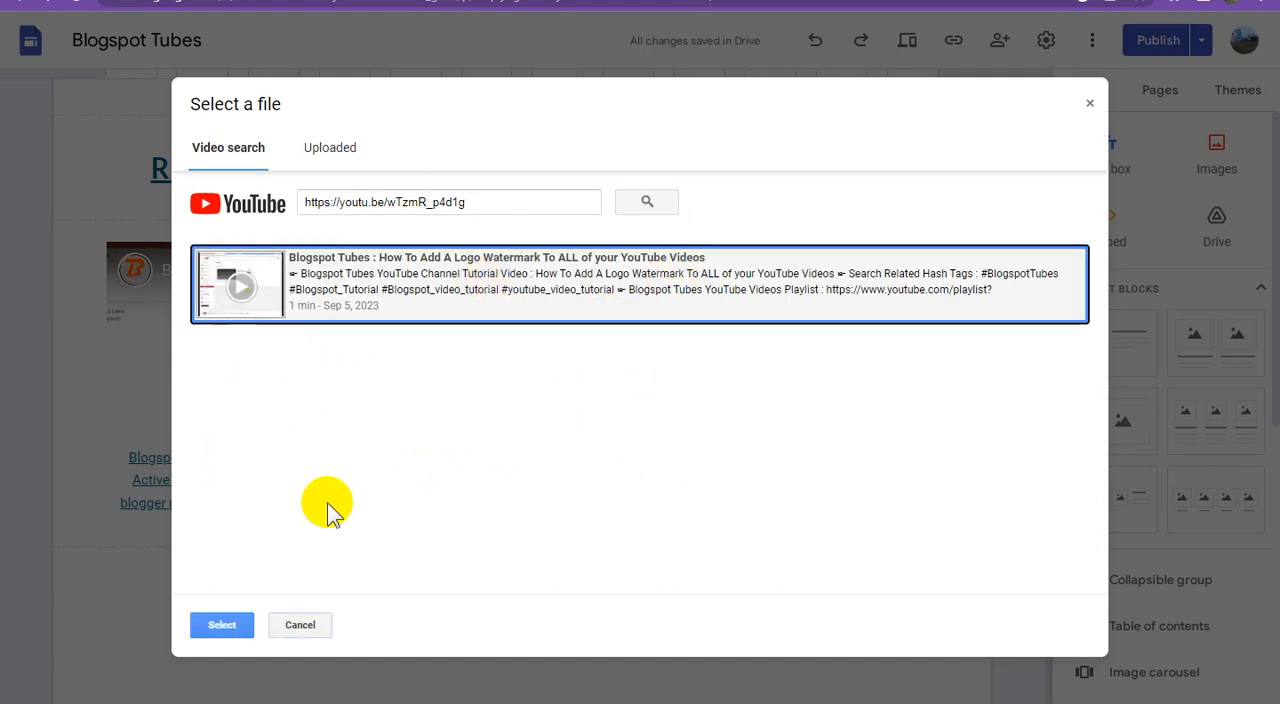
click(224, 625)
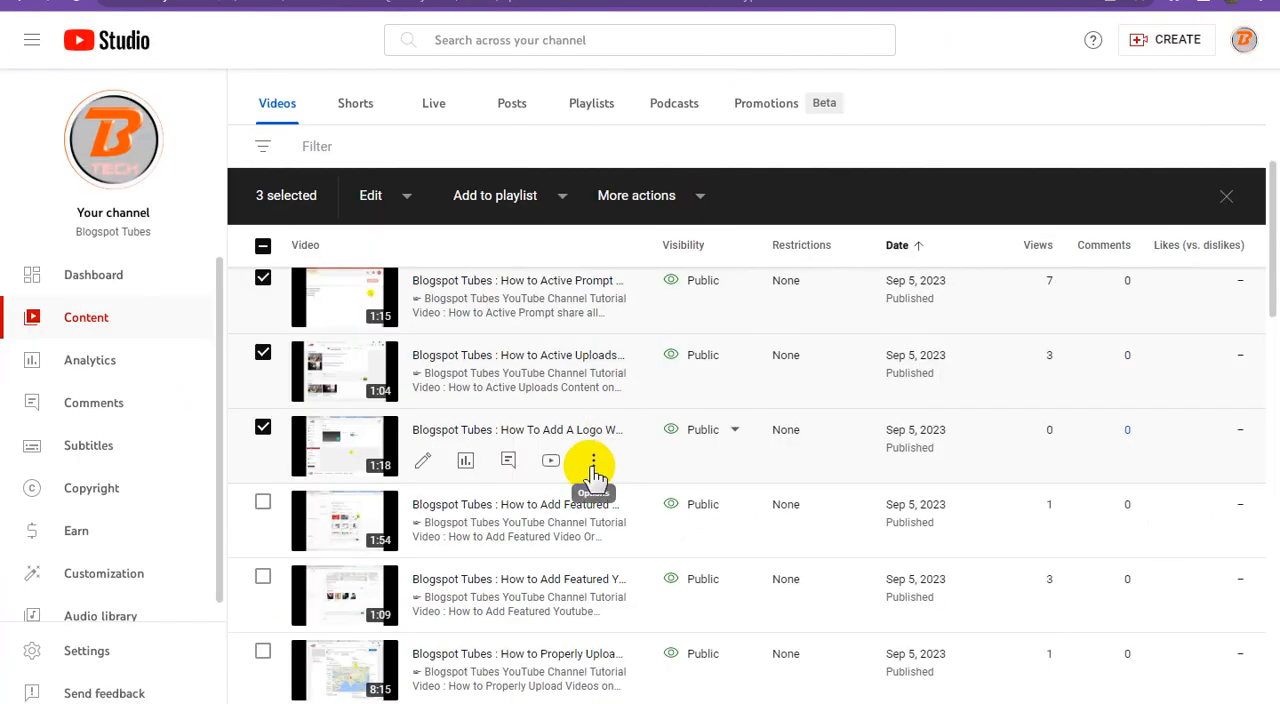
Step: Copy the "How To Add A Logo Watermark To ALL of your YouTube Videos" title from YouTube Studio and paste it as the third caption
click(593, 465)
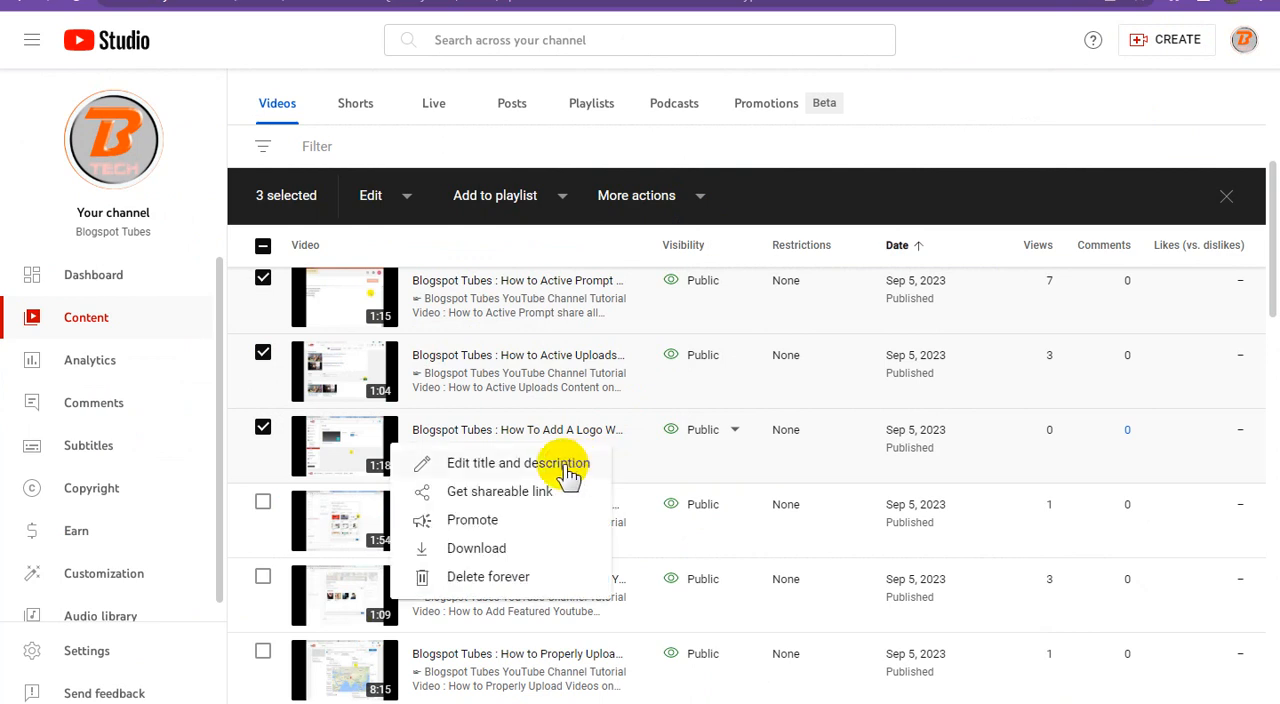
click(518, 463)
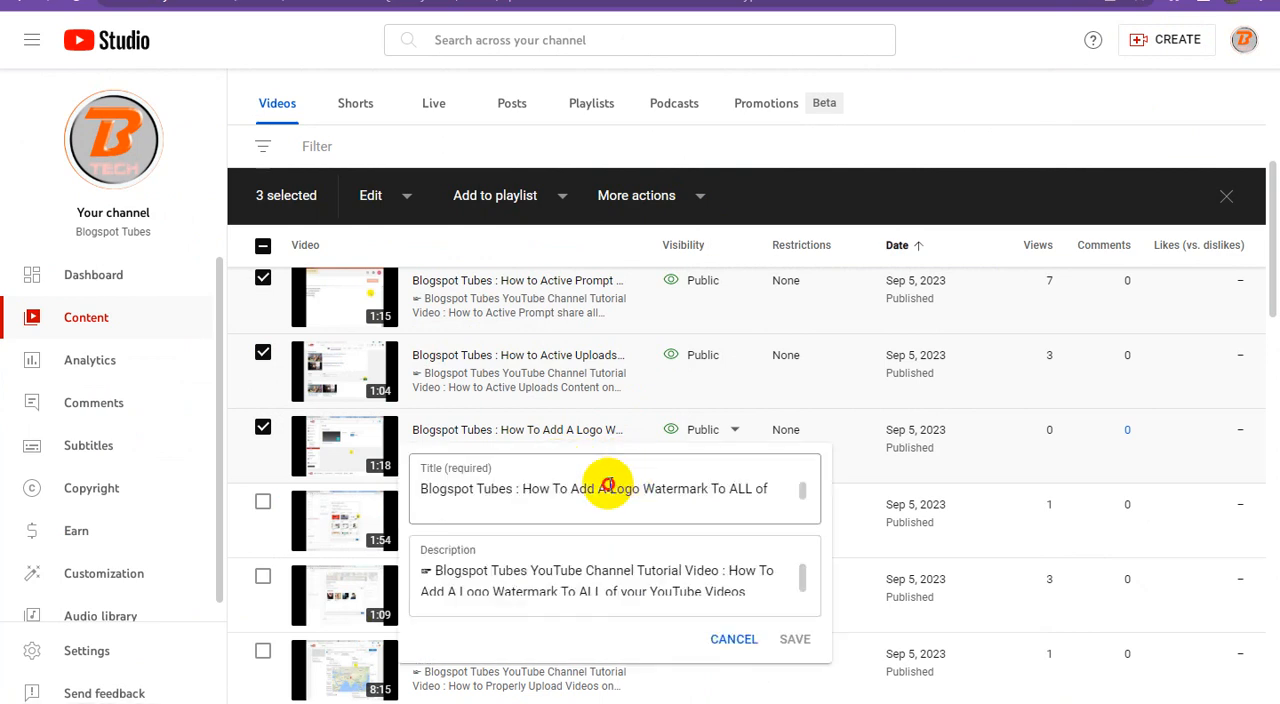
triple_click(640, 487)
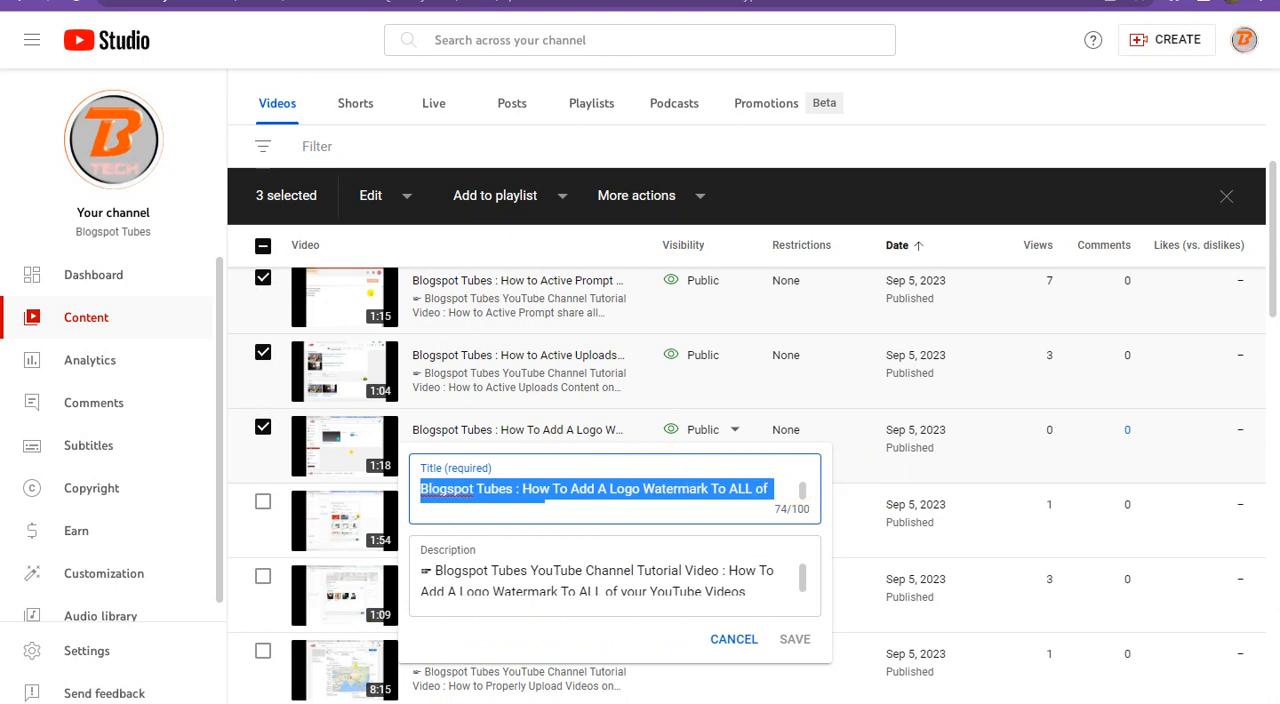
key(ctrl+Tab)
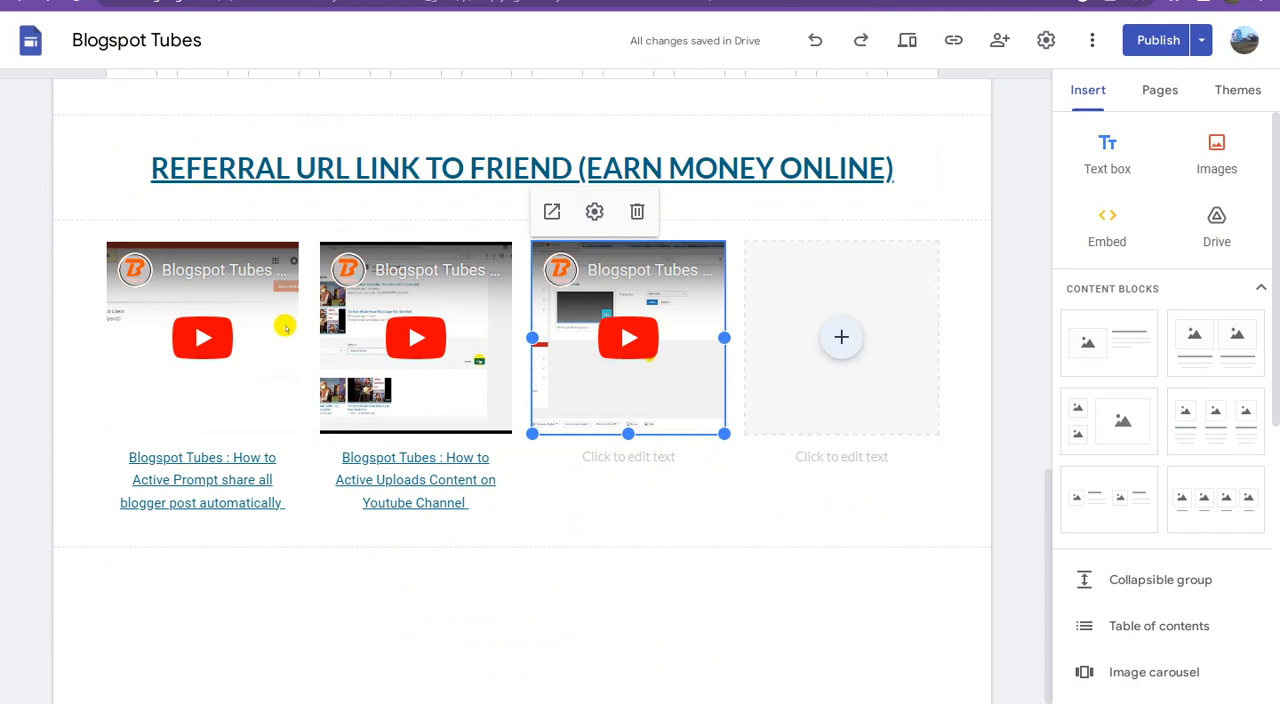
key(ctrl+shift+Tab)
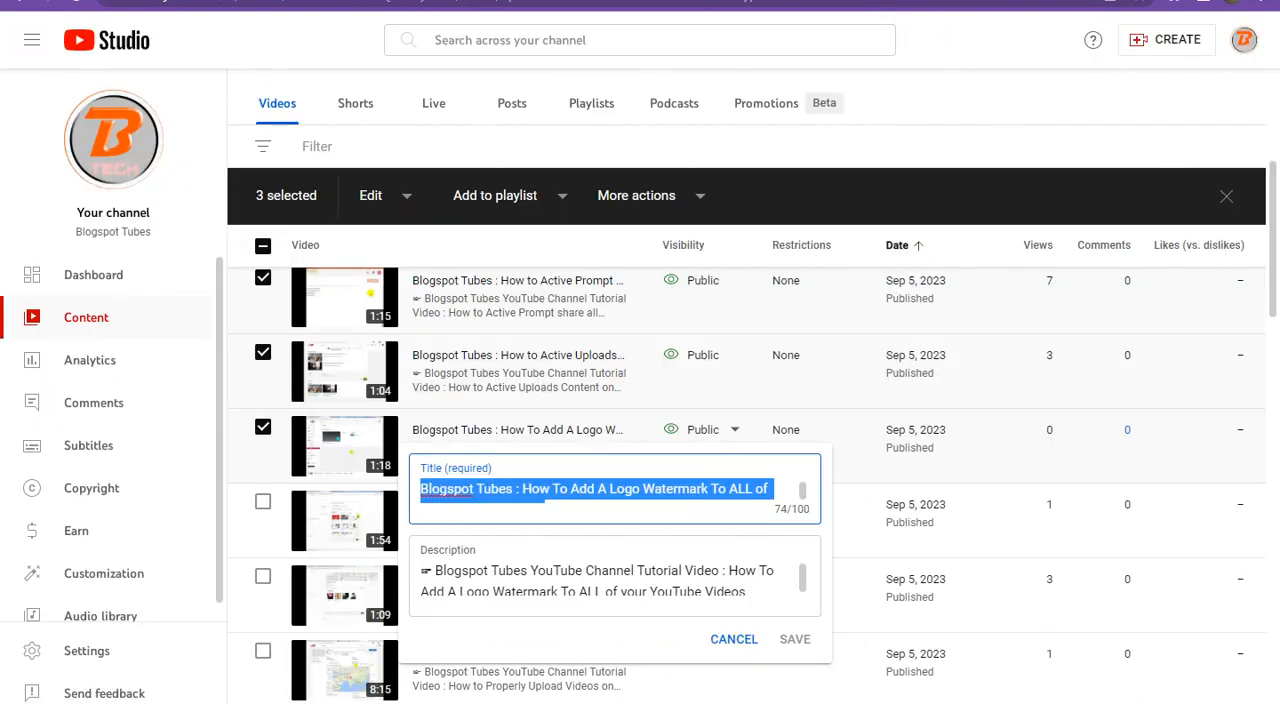
click(945, 88)
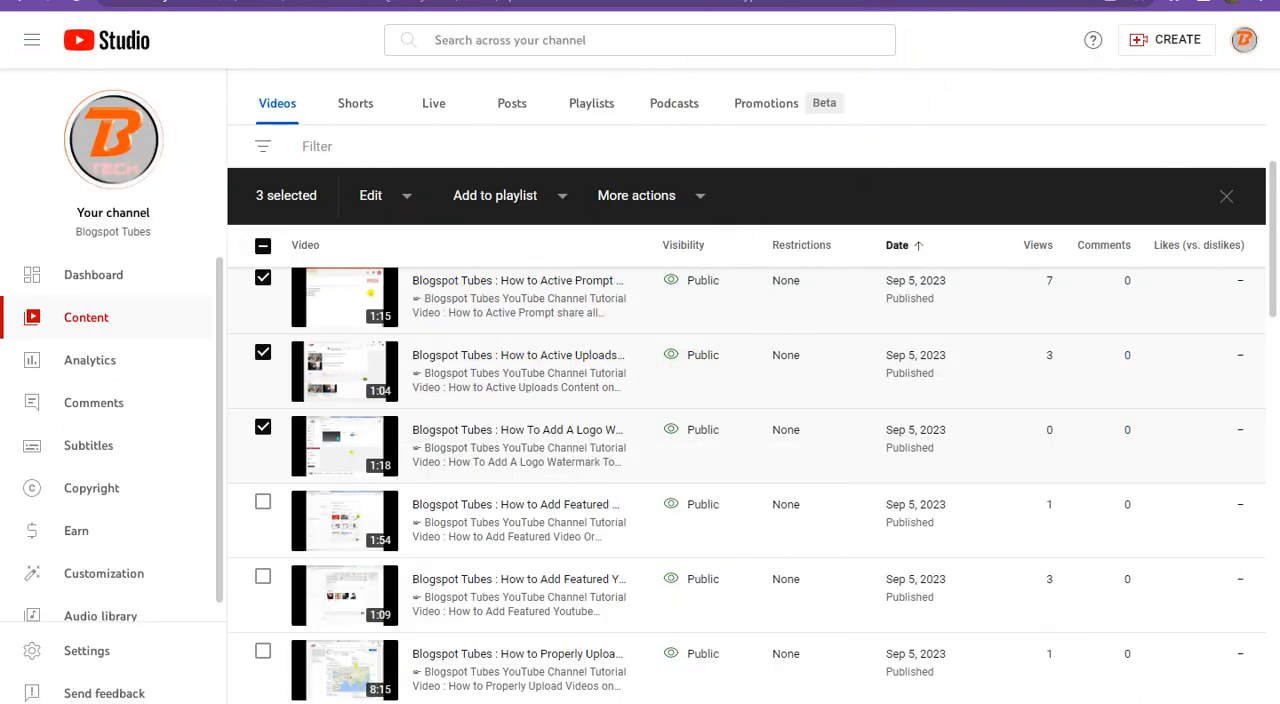
key(ctrl+Tab)
click(640, 459)
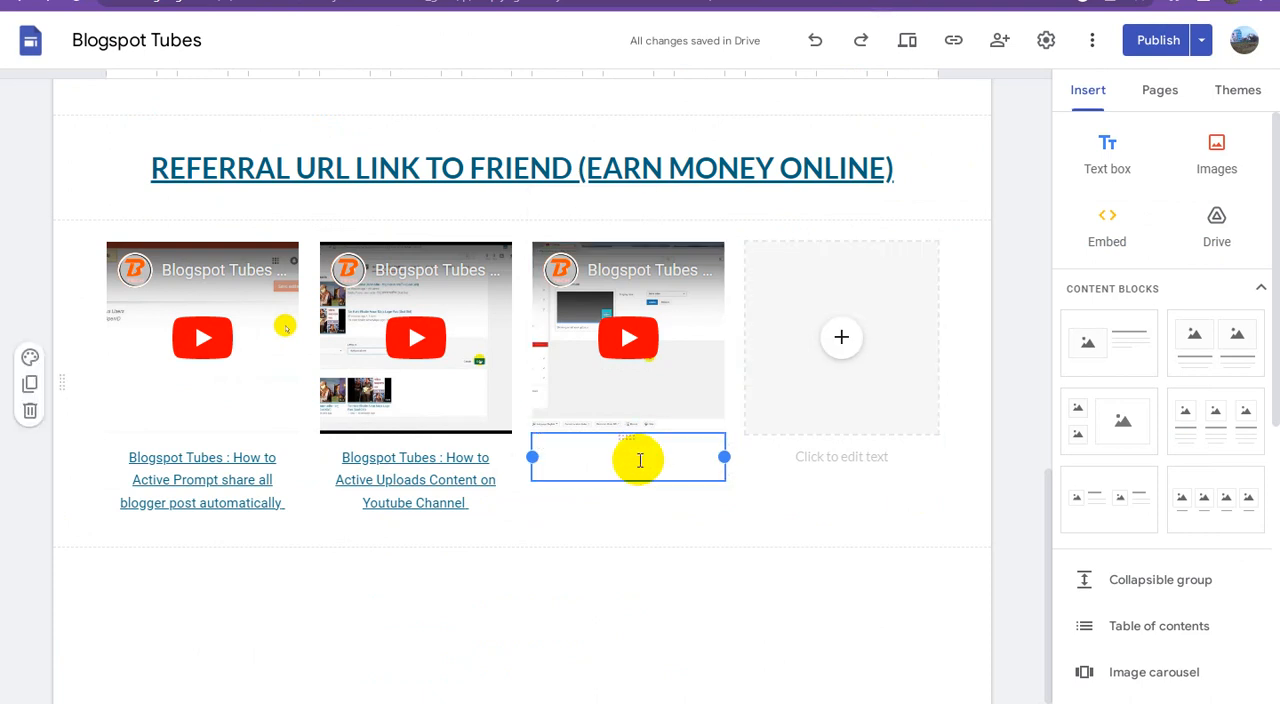
key(ctrl+v)
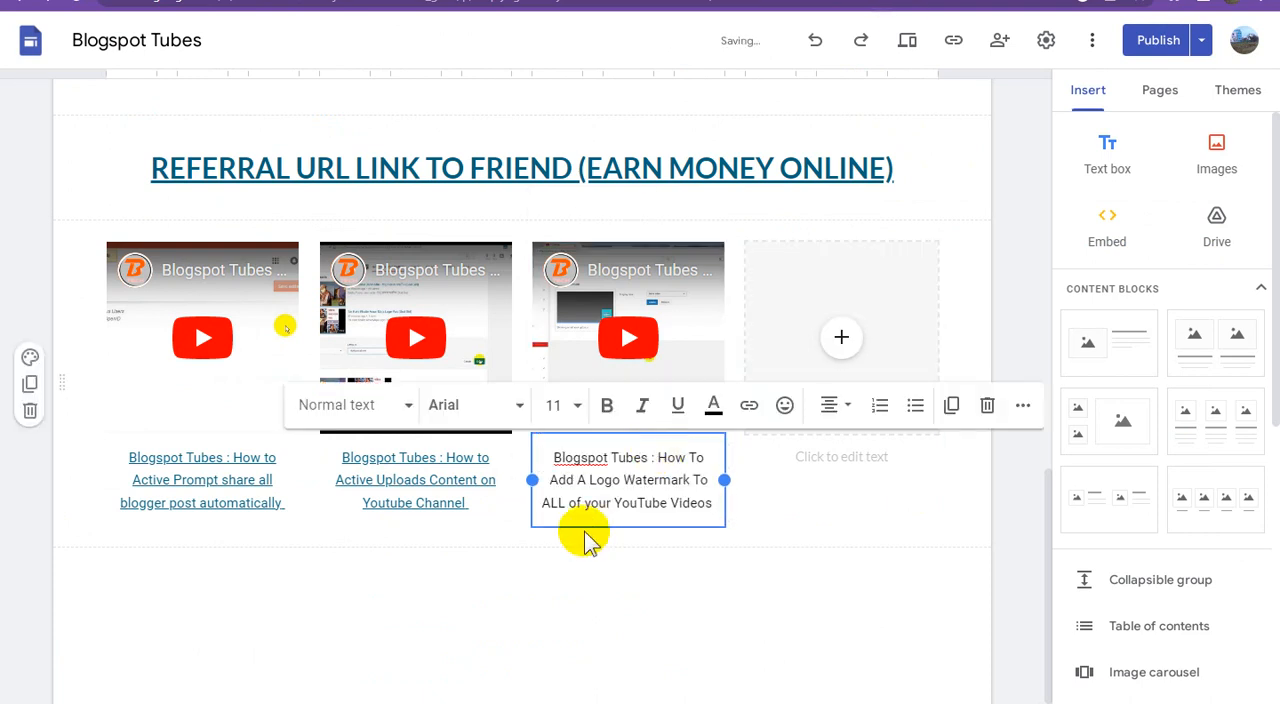
Step: Link the third video's whole caption to the Adsterra direct link from the open text document
click(305, 703)
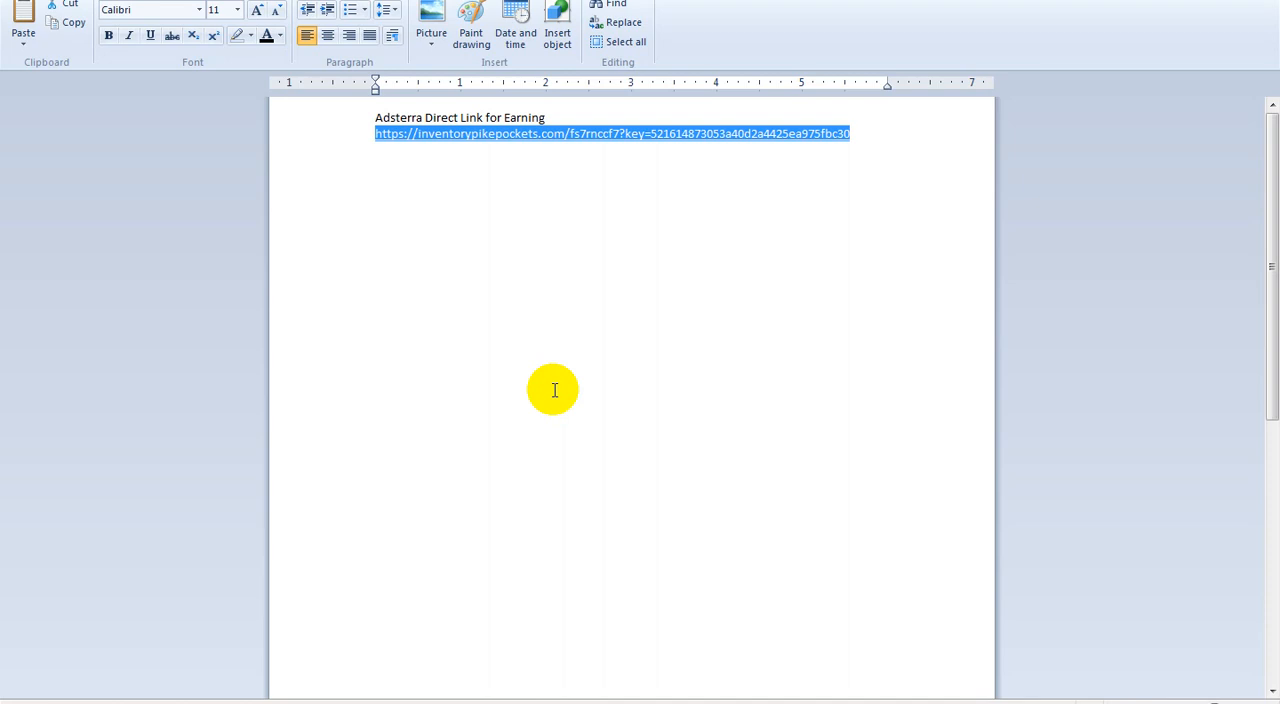
click(305, 703)
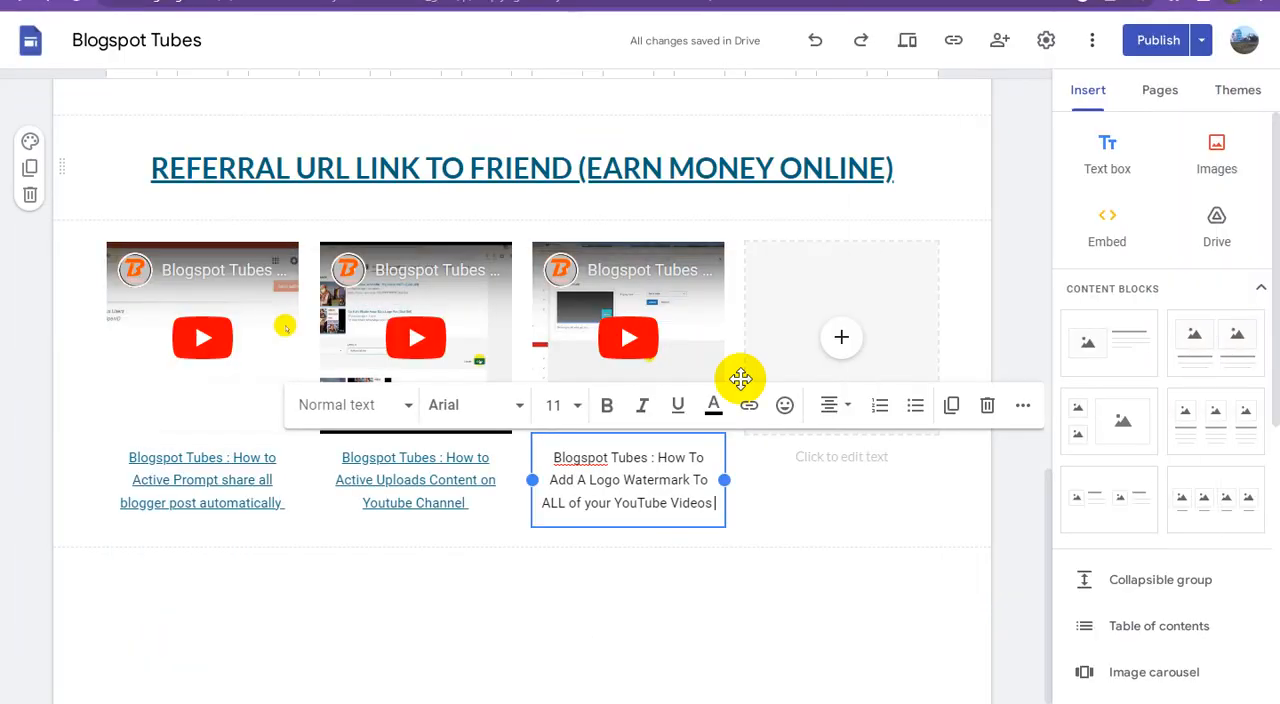
triple_click(651, 473)
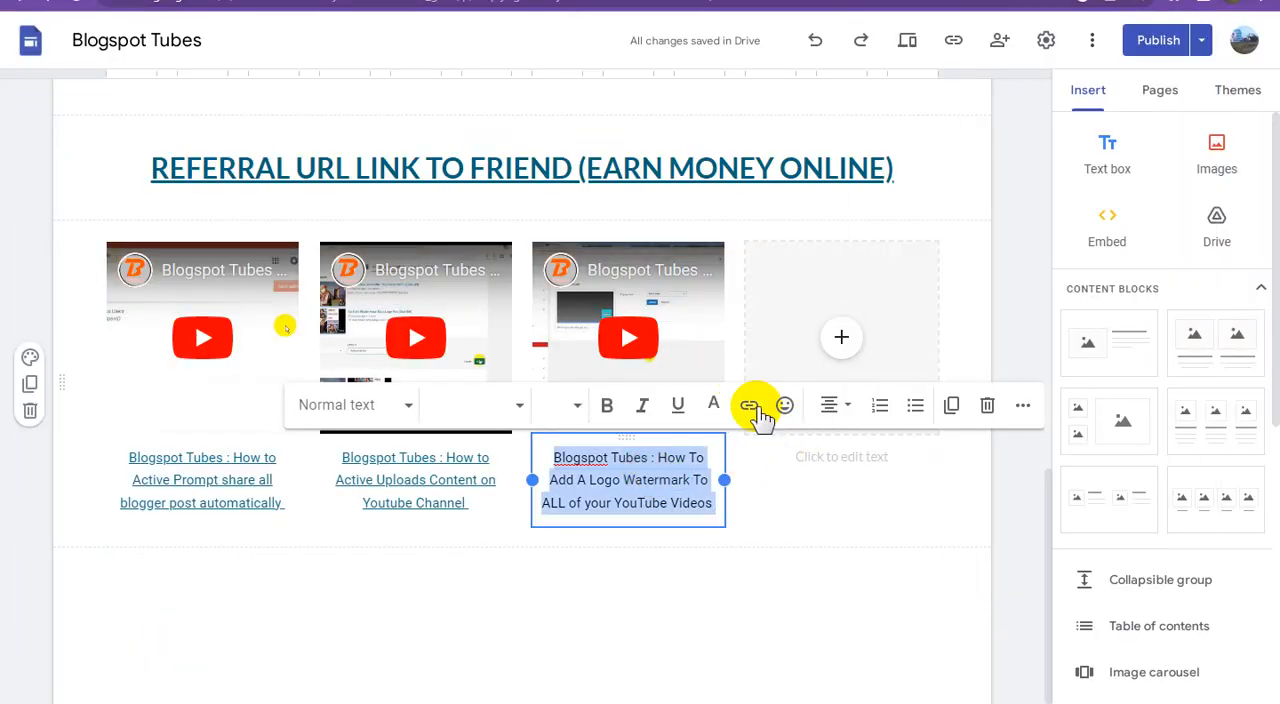
click(749, 404)
key(ctrl+v)
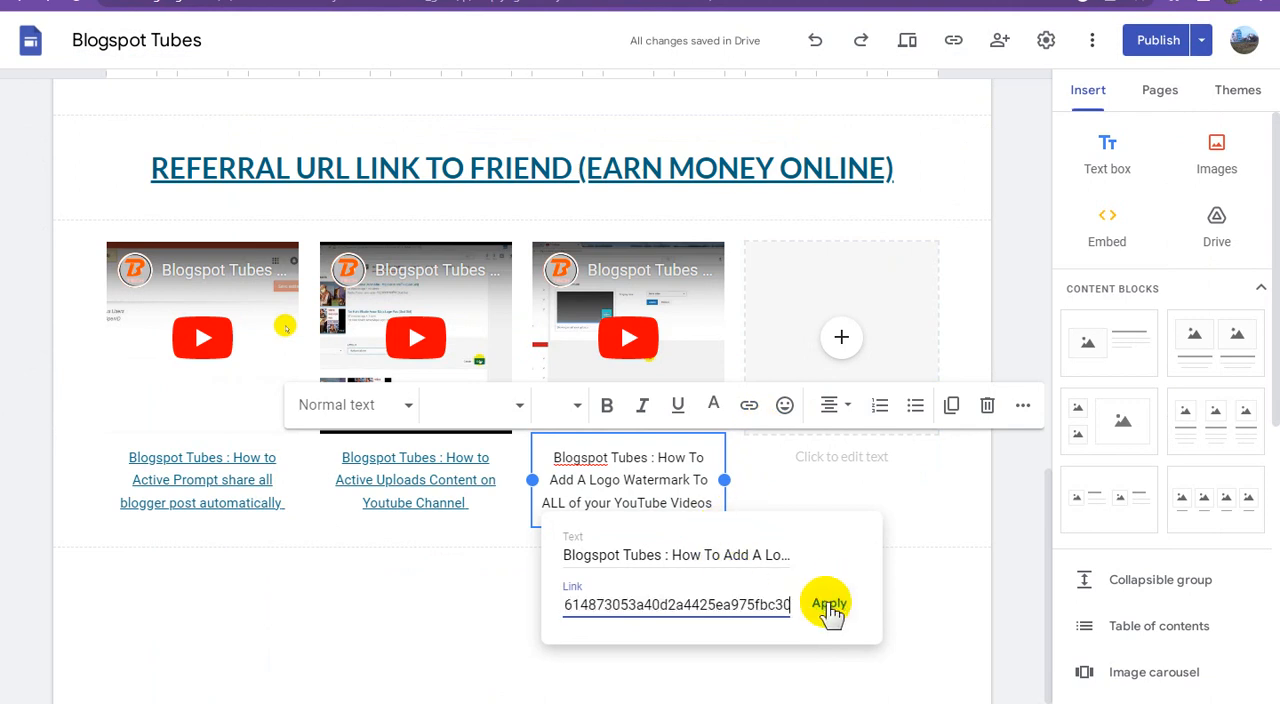
click(826, 606)
click(853, 612)
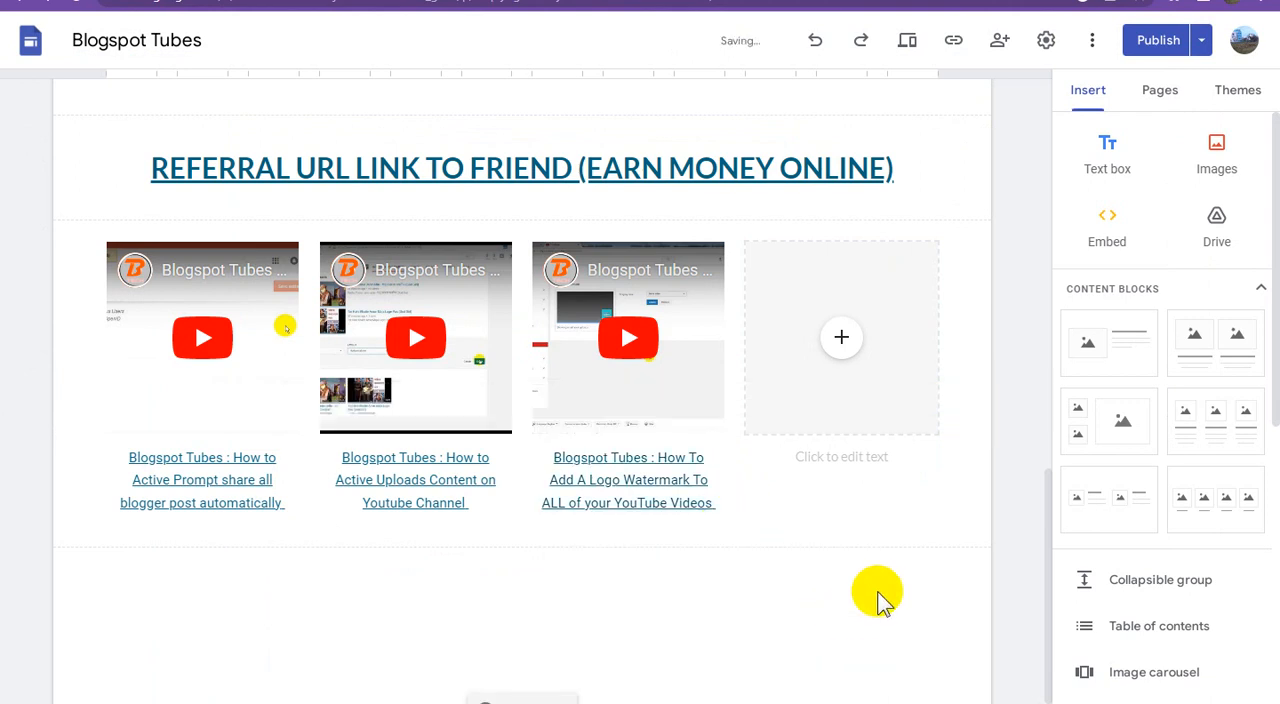
Step: Switch to YouTube Studio and copy the shareable link of the "How to Add Featured Video Or Playlist On YouTube Channel" video
click(918, 1)
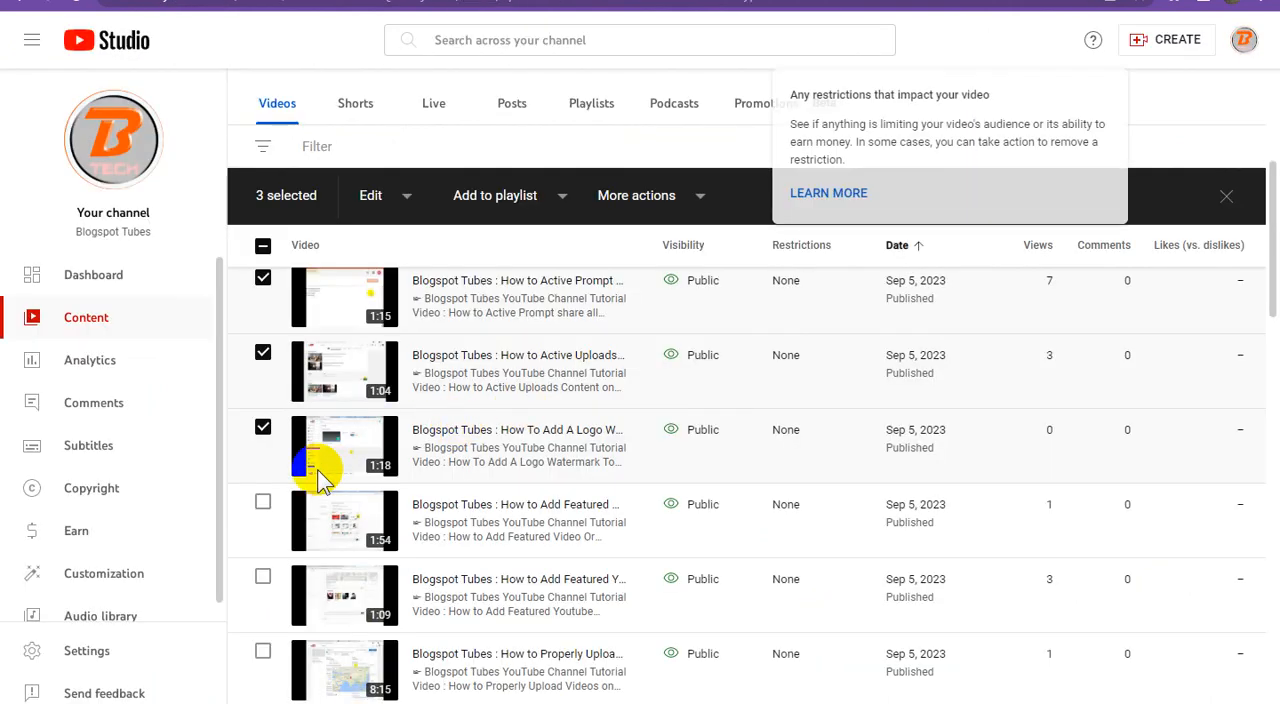
scroll(509, 429, down, 1)
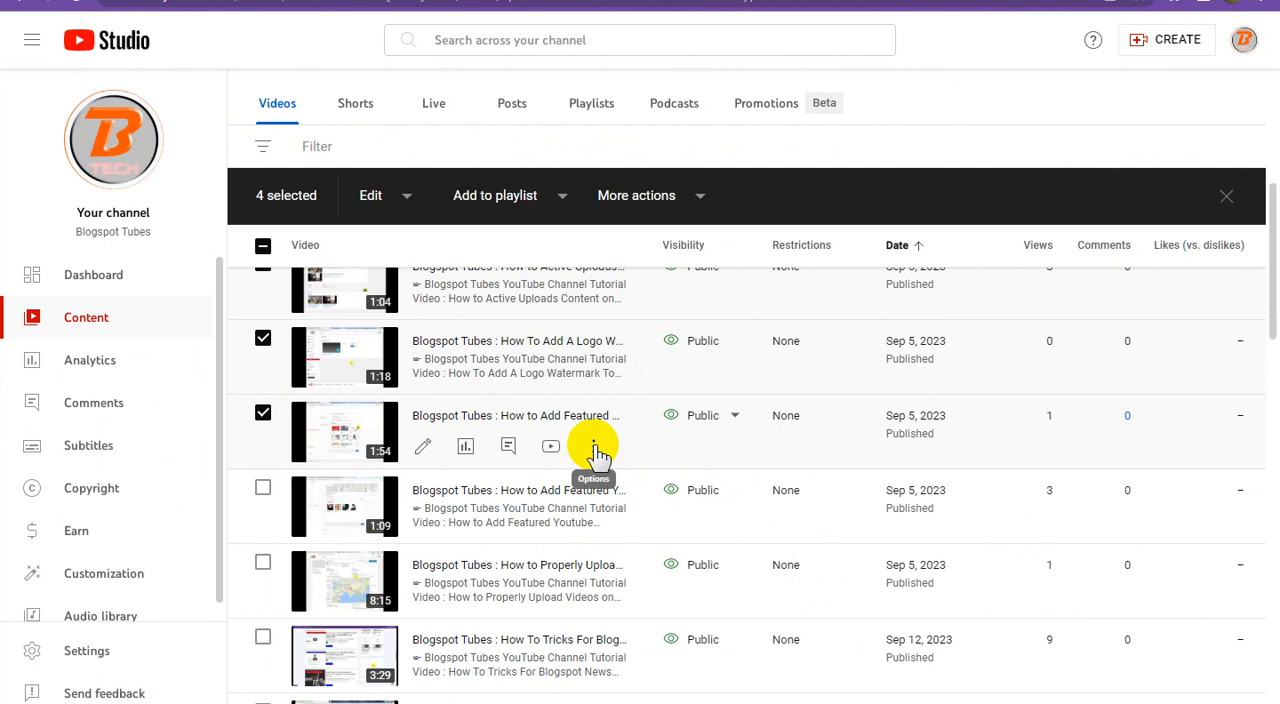
click(594, 447)
click(497, 482)
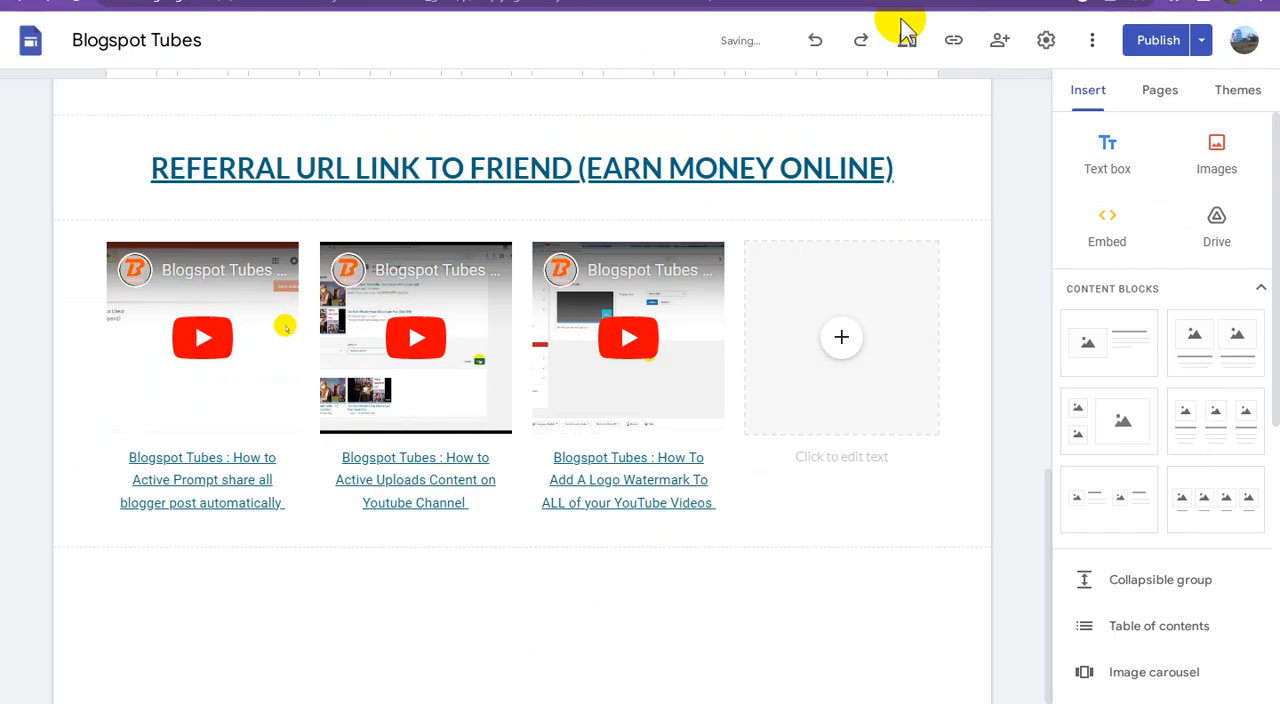
click(763, 343)
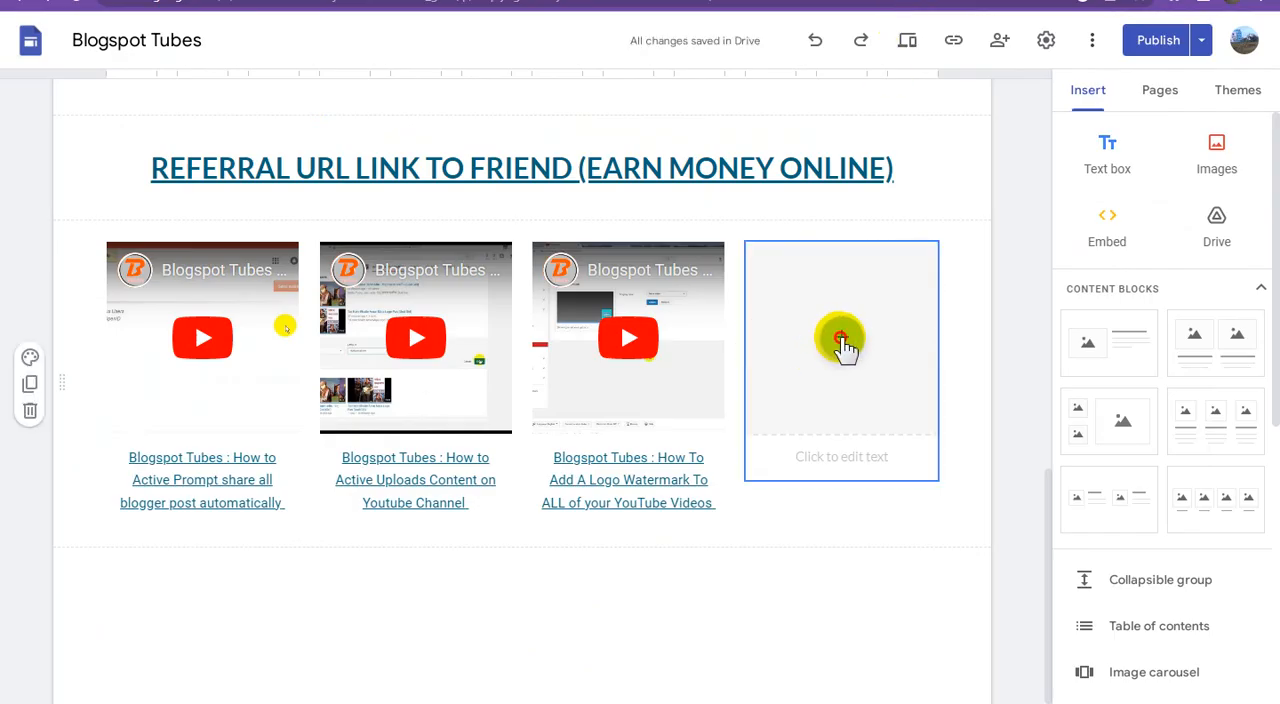
click(842, 343)
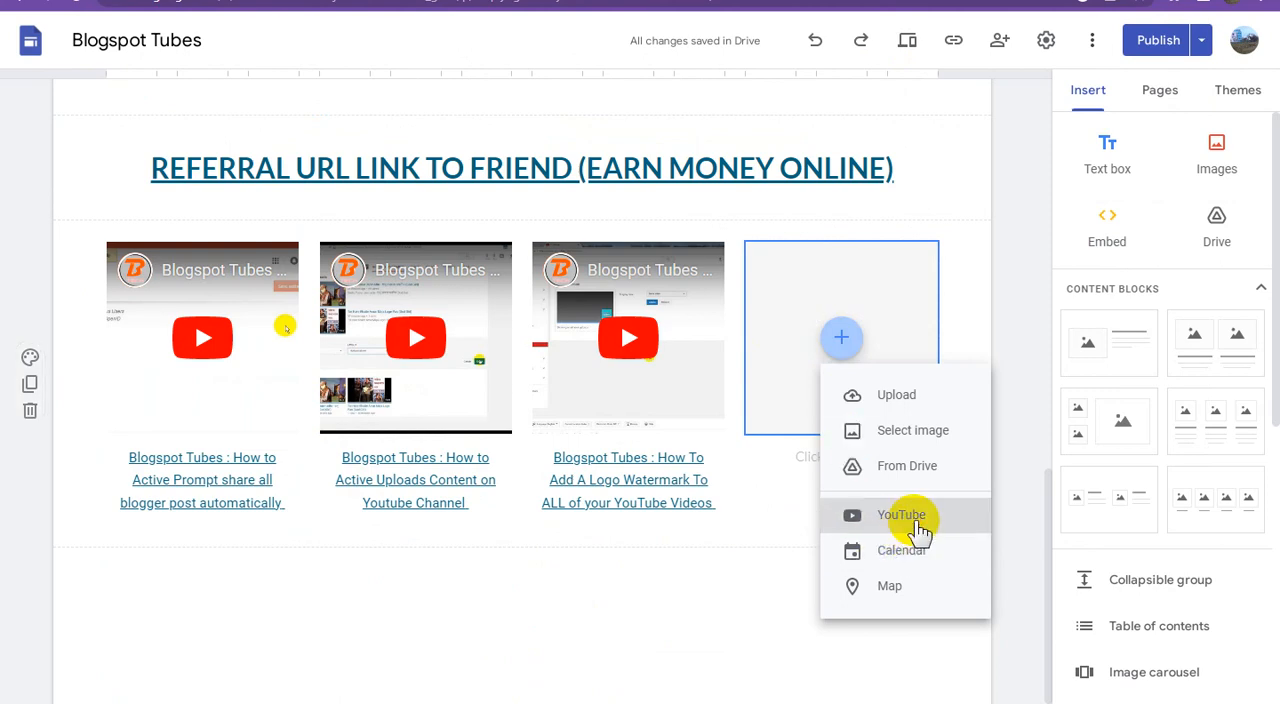
click(904, 500)
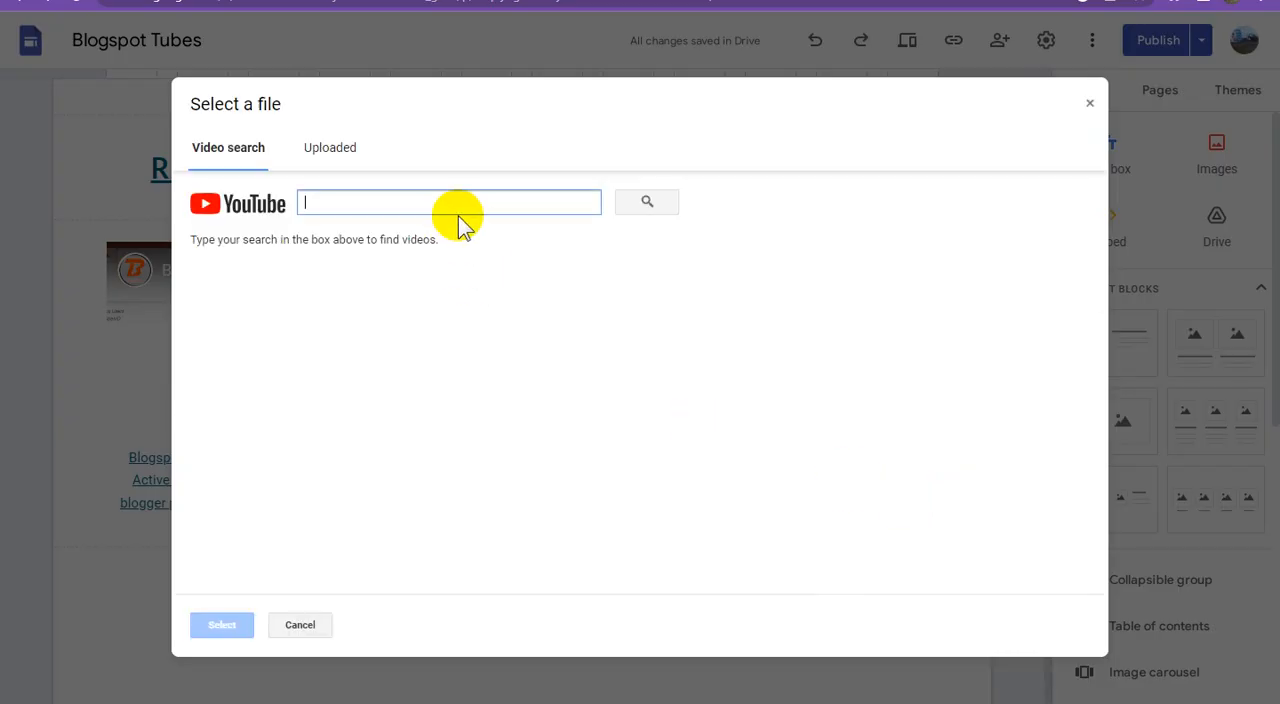
key(ctrl+v)
click(647, 203)
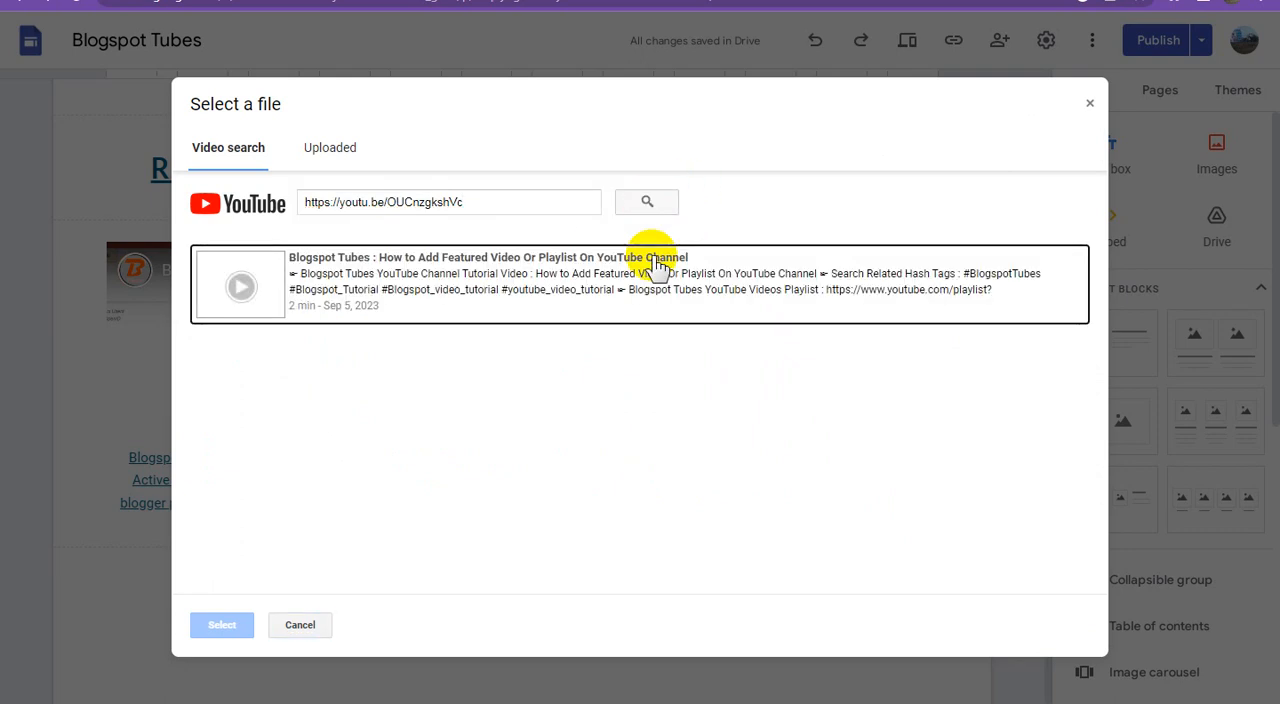
click(543, 283)
click(228, 627)
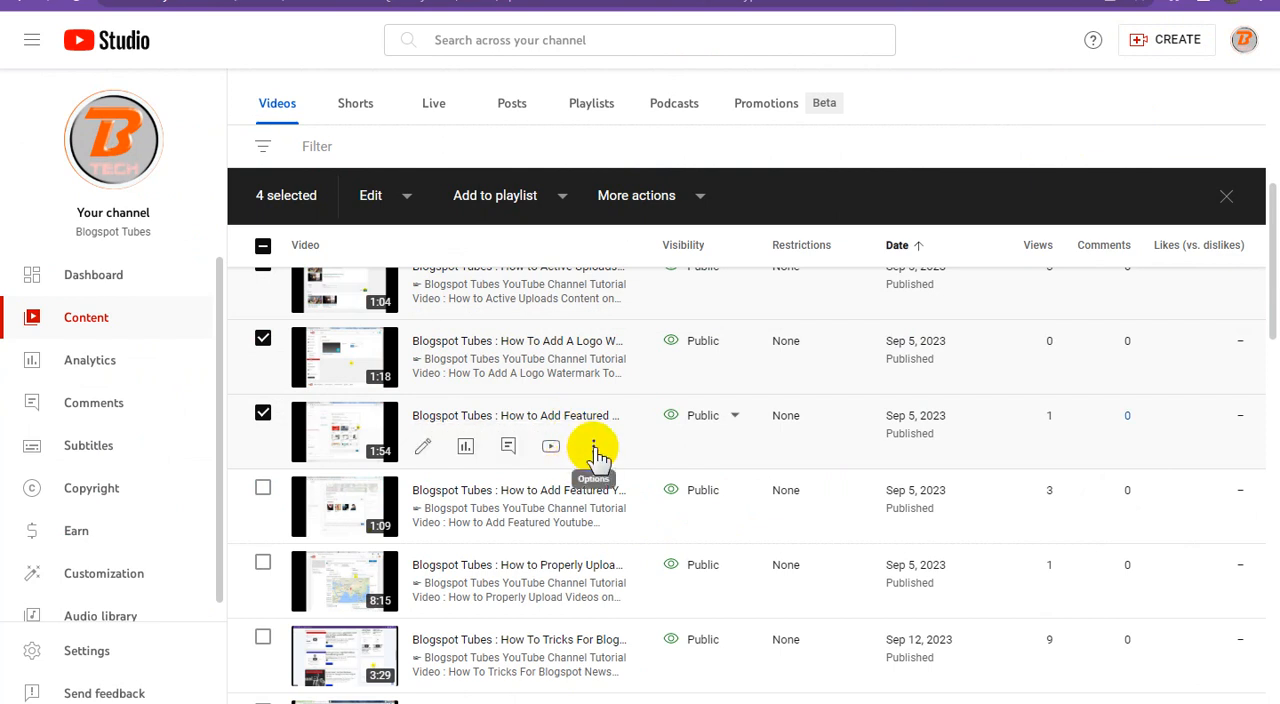
Step: Copy the "How to Add Featured Video Or Playlist On YouTube Channel" title from YouTube Studio and paste it as the fourth caption in Google Sites
click(594, 449)
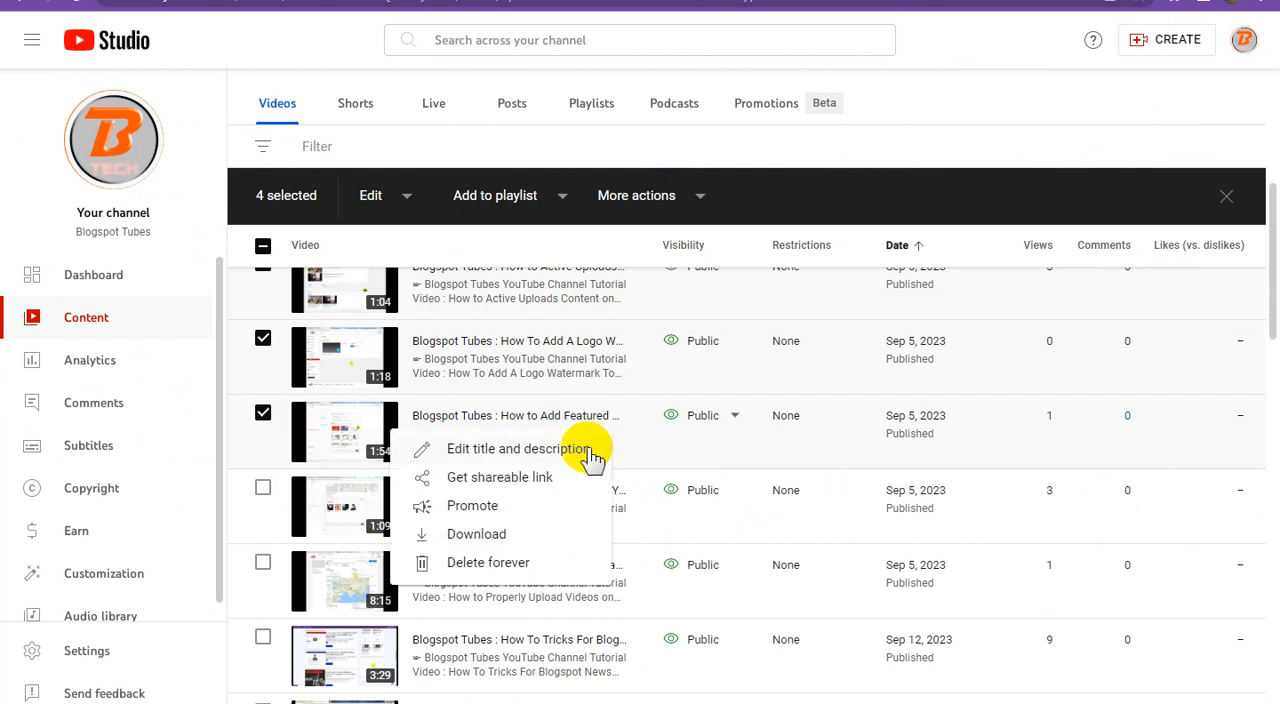
click(594, 455)
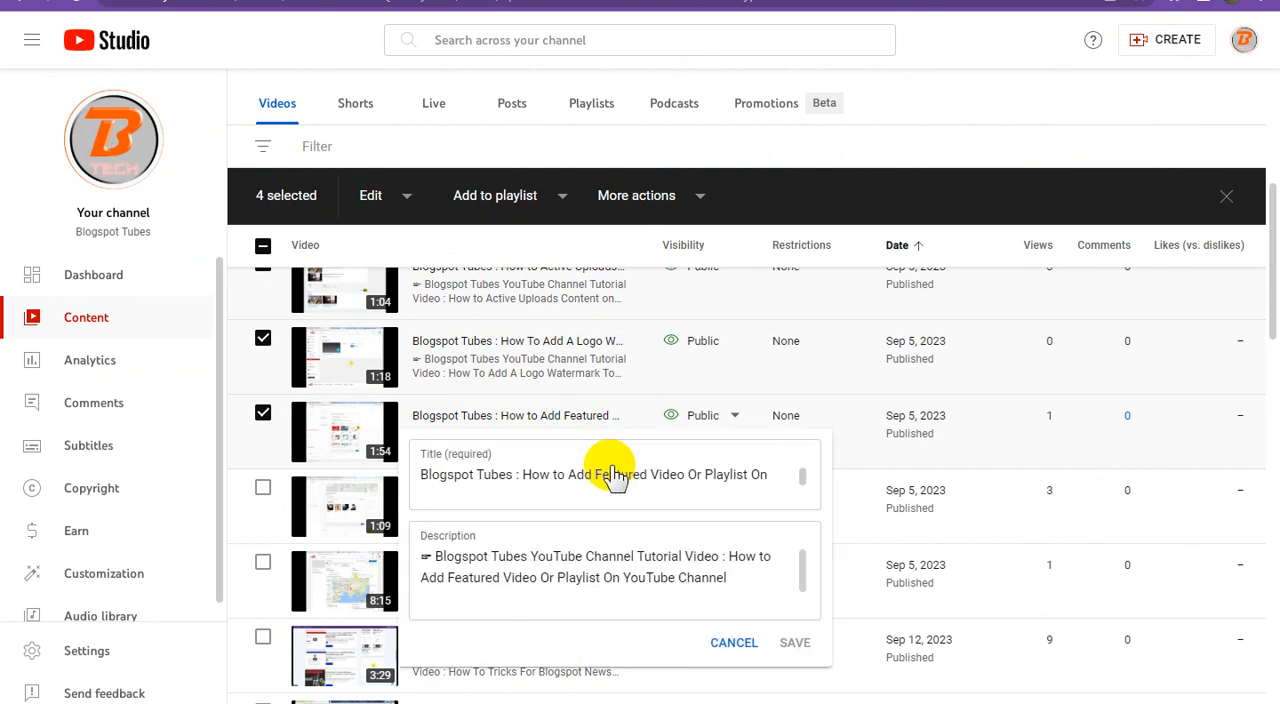
click(616, 473)
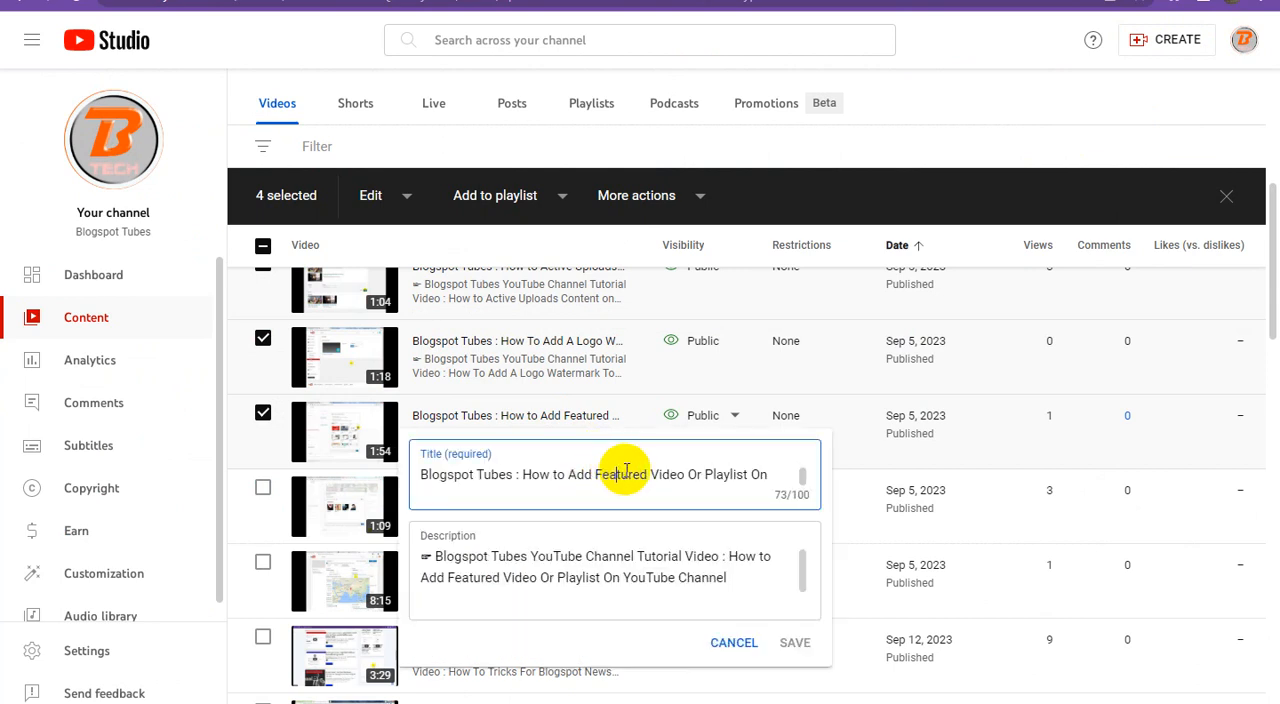
key(ctrl+a)
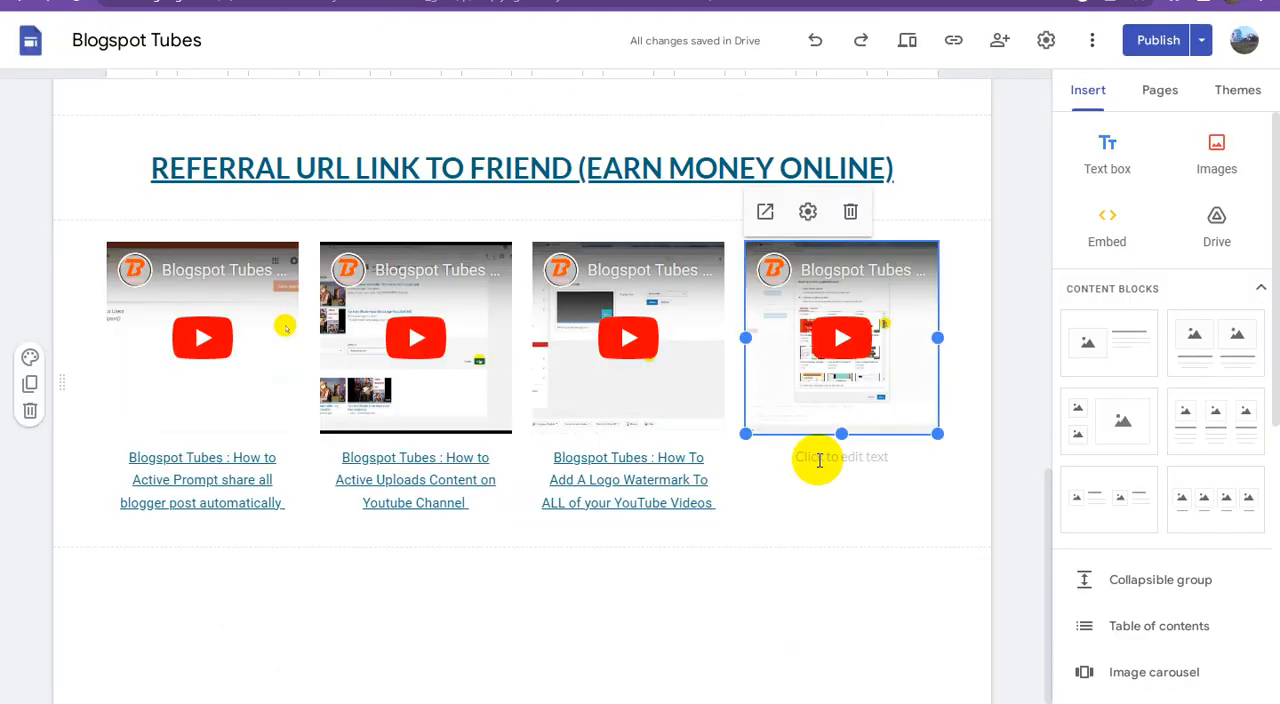
click(843, 457)
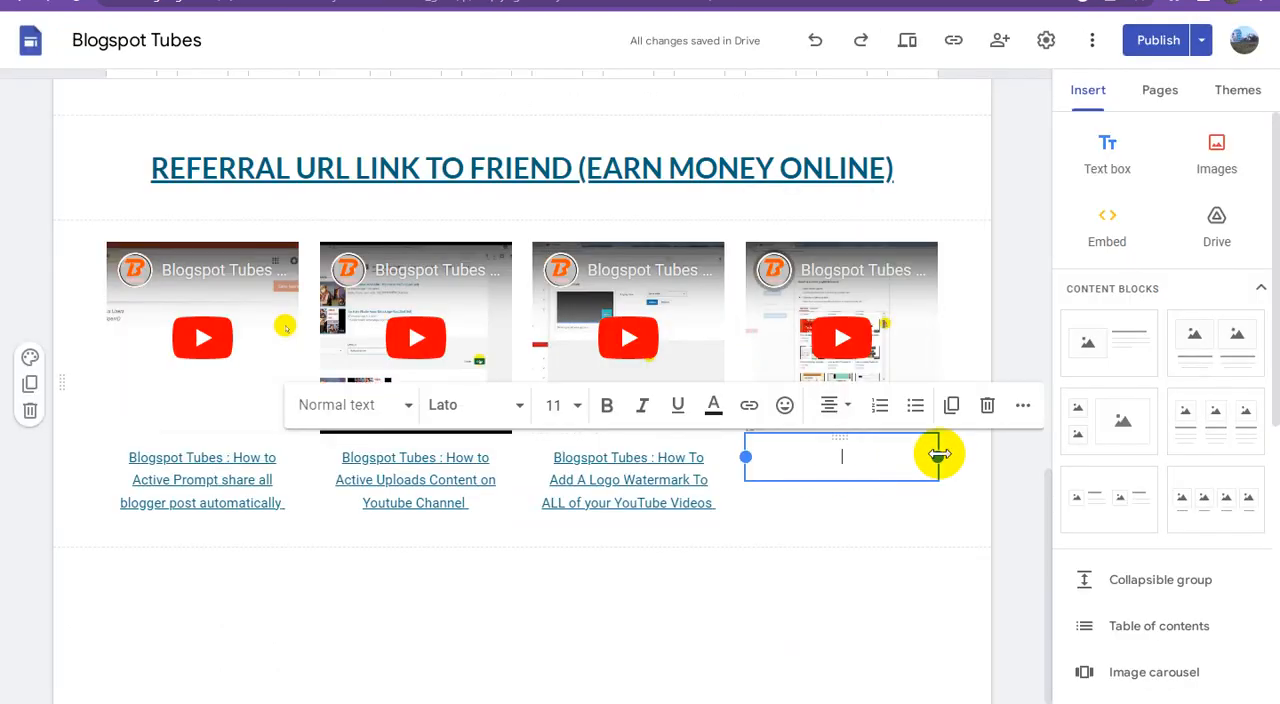
key(ctrl+v)
Step: Link the fourth video's whole caption to the Adsterra direct link from the open text document
click(320, 702)
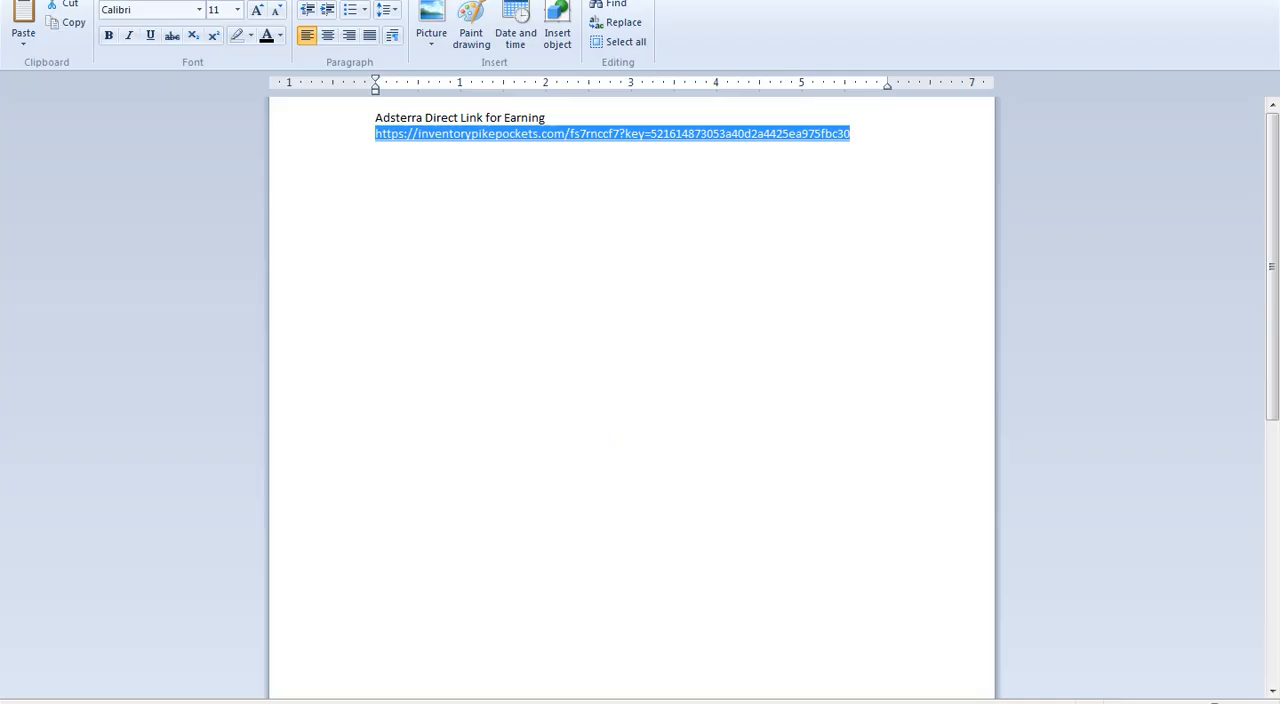
click(1186, 2)
triple_click(853, 458)
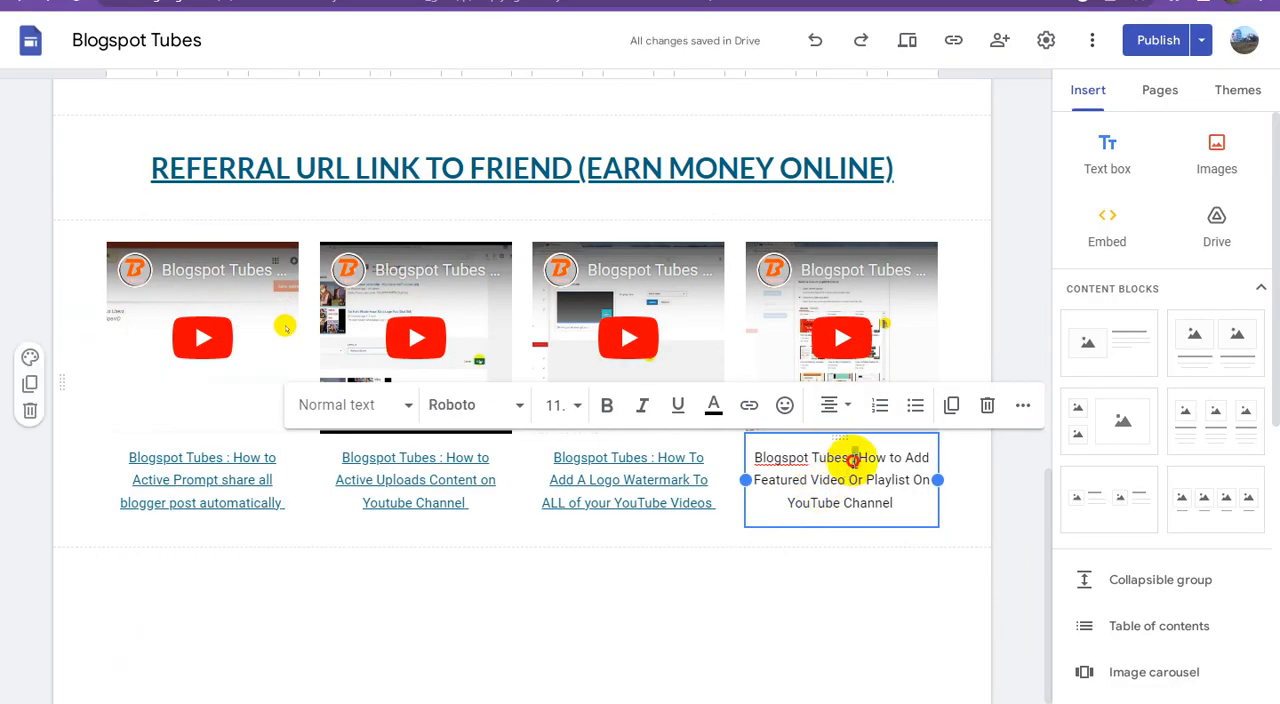
click(750, 404)
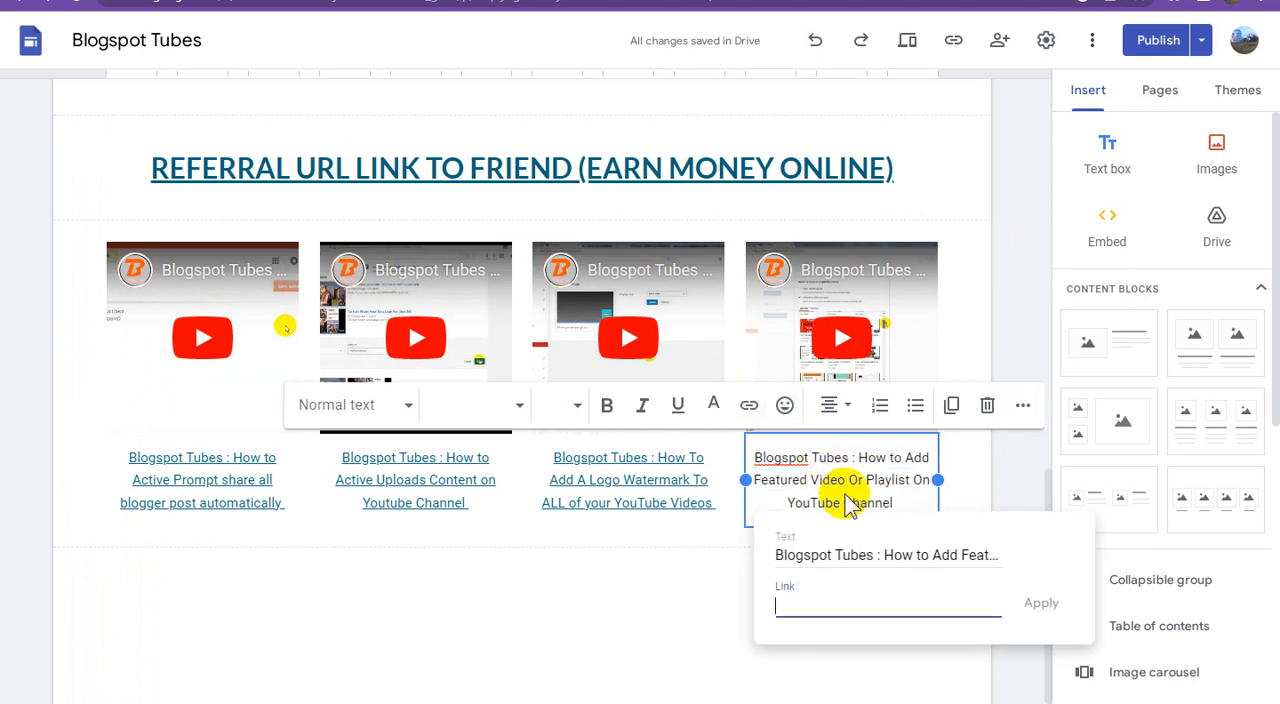
key(ctrl+v)
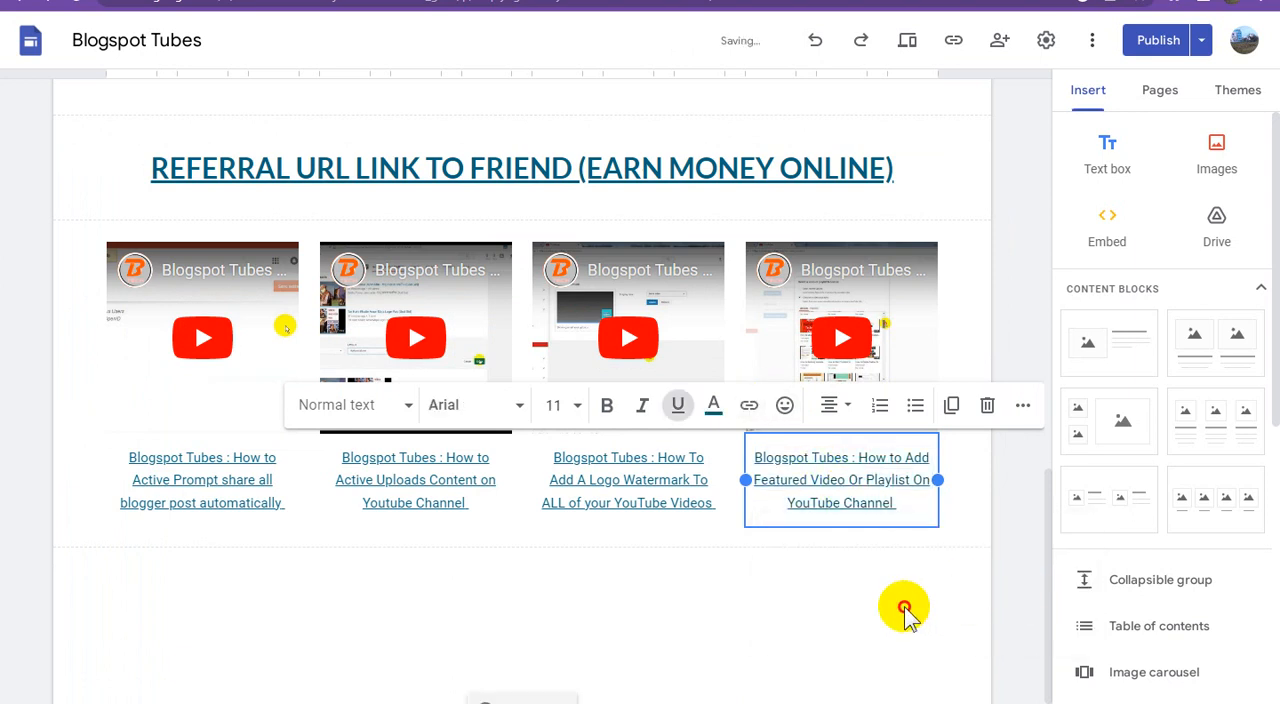
click(903, 608)
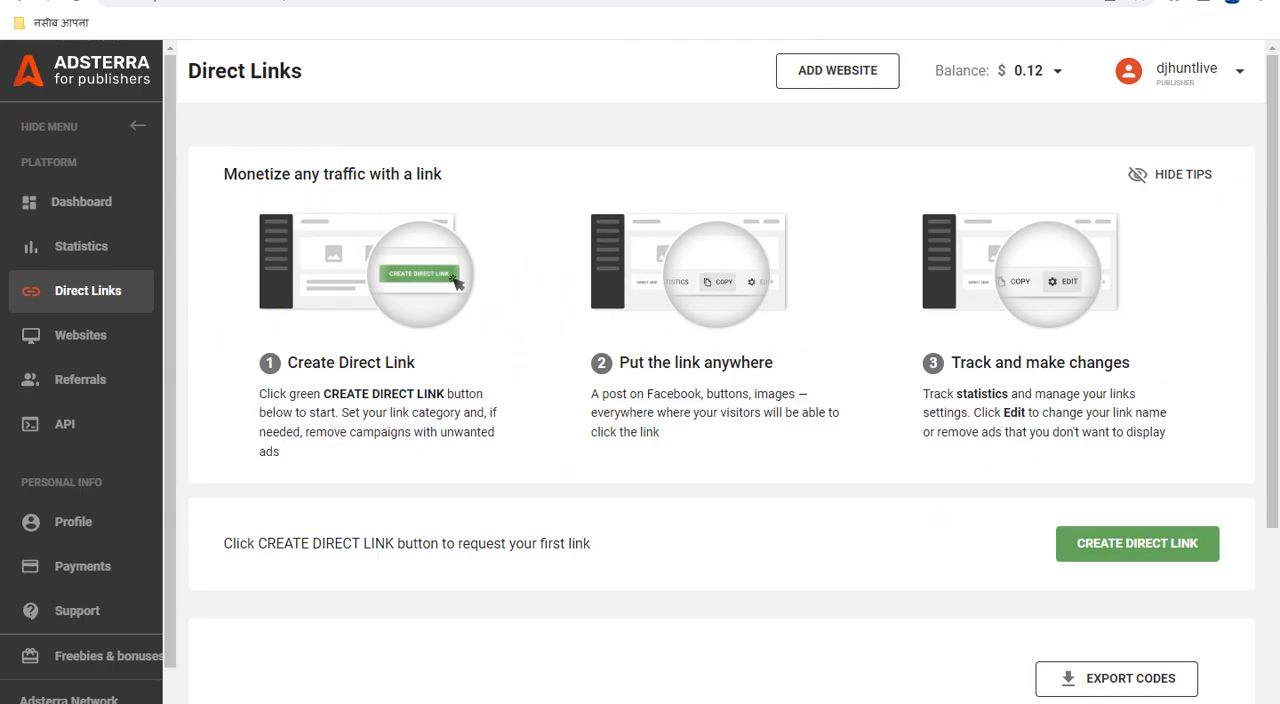
Step: Look over Adsterra's Direct Links page, return to Google Sites and add another four-column image-and-caption block below the finished video row
scroll(729, 443, down, 3)
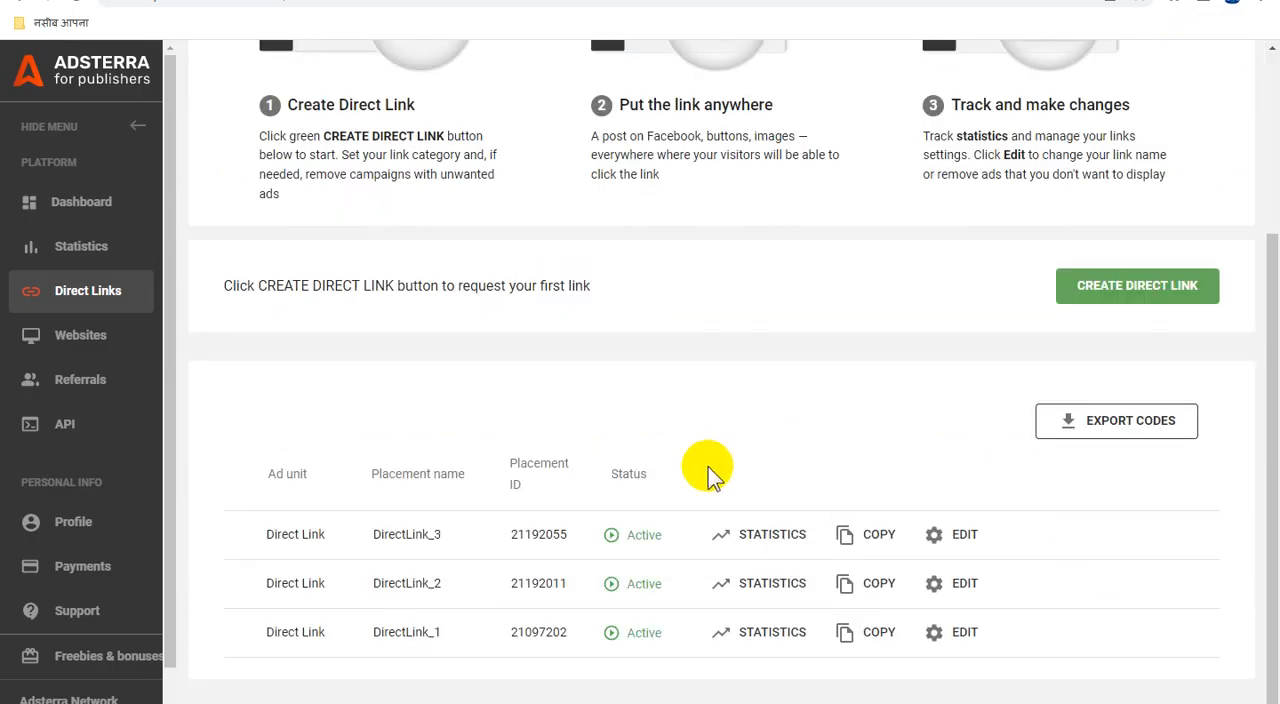
scroll(840, 558, up, 3)
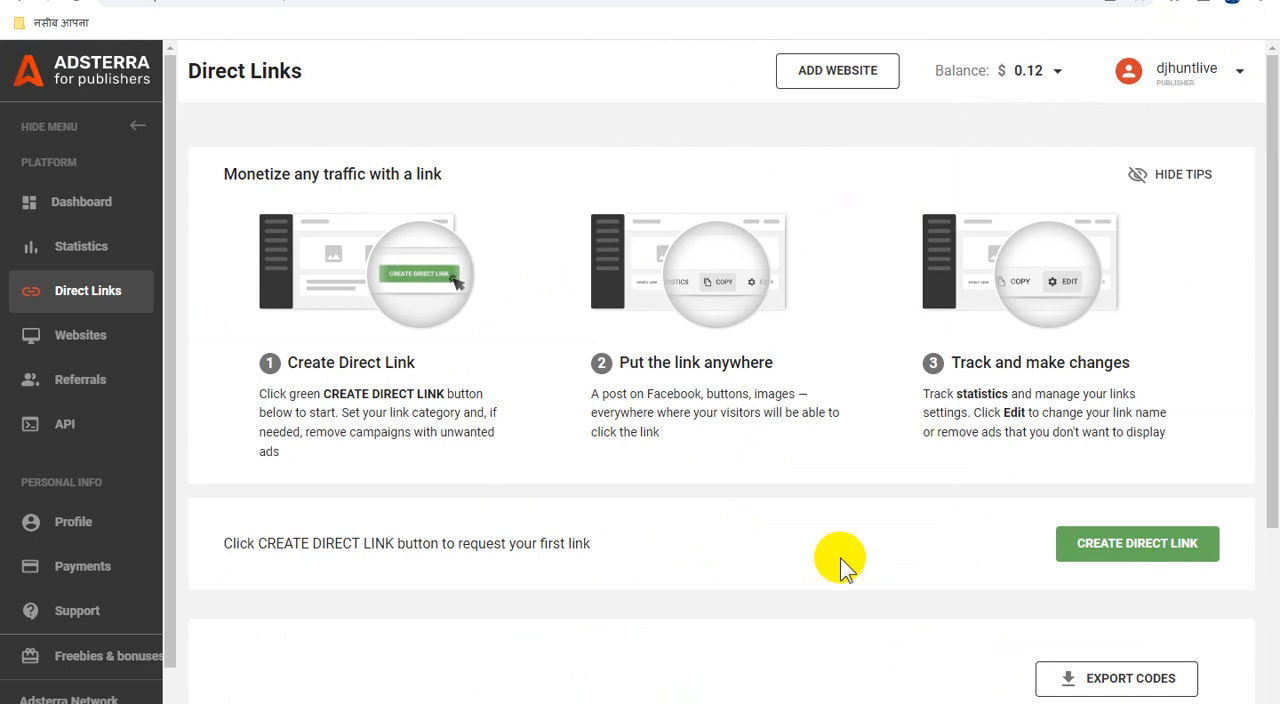
scroll(840, 558, down, 3)
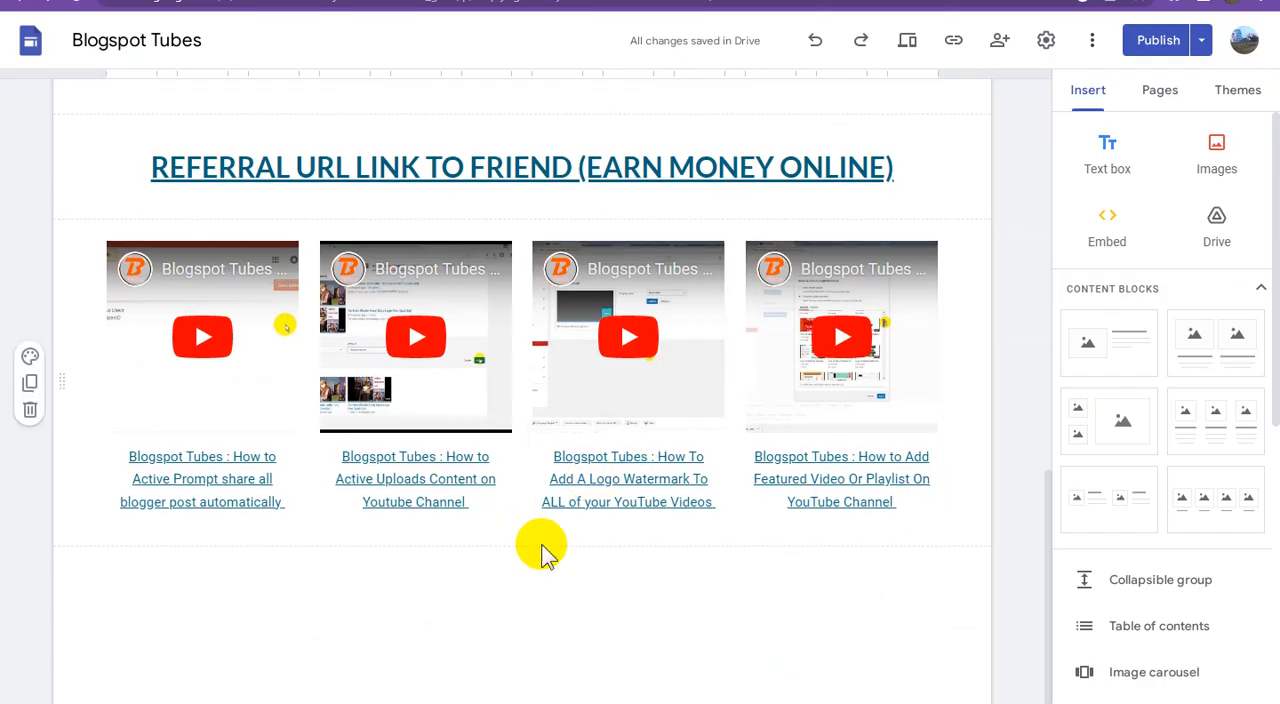
scroll(600, 553, down, 1)
click(1205, 497)
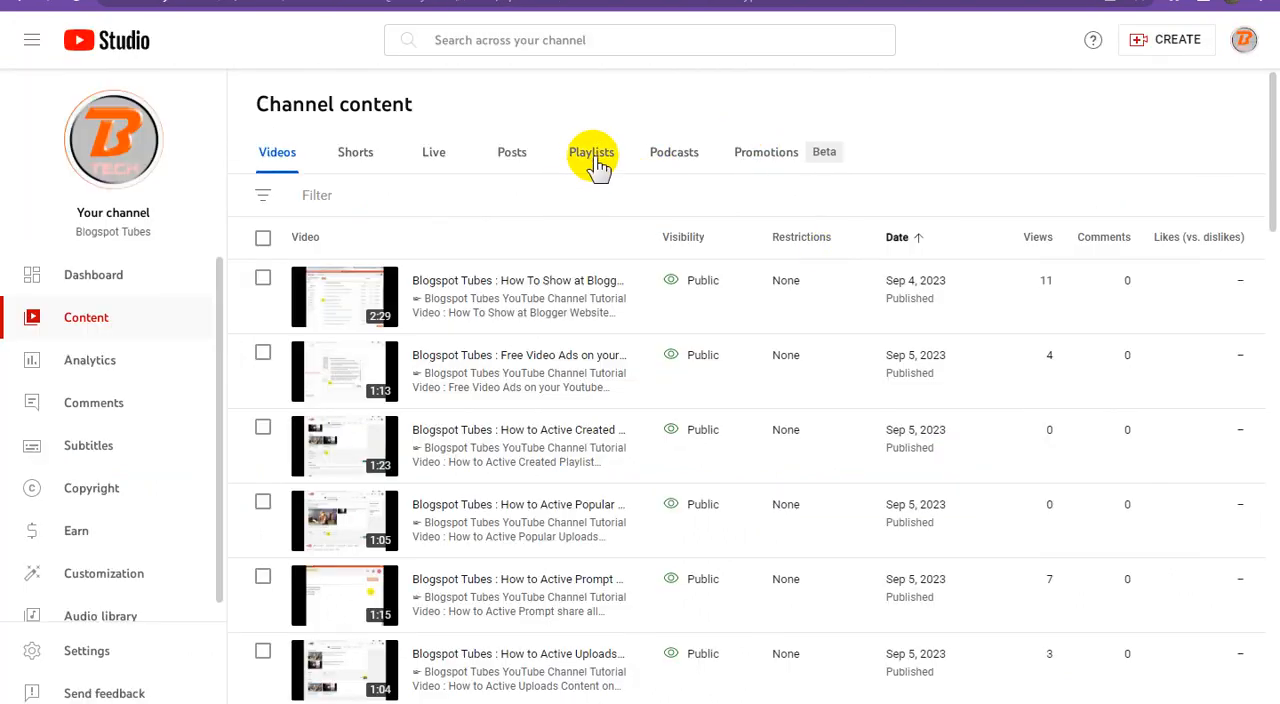
Step: In YouTube Studio, show 30 playlists per page and copy the shareable link of the "#Whatsapp Channel Video Earning Tricks (Blogspot Tubes)" playlist
click(593, 158)
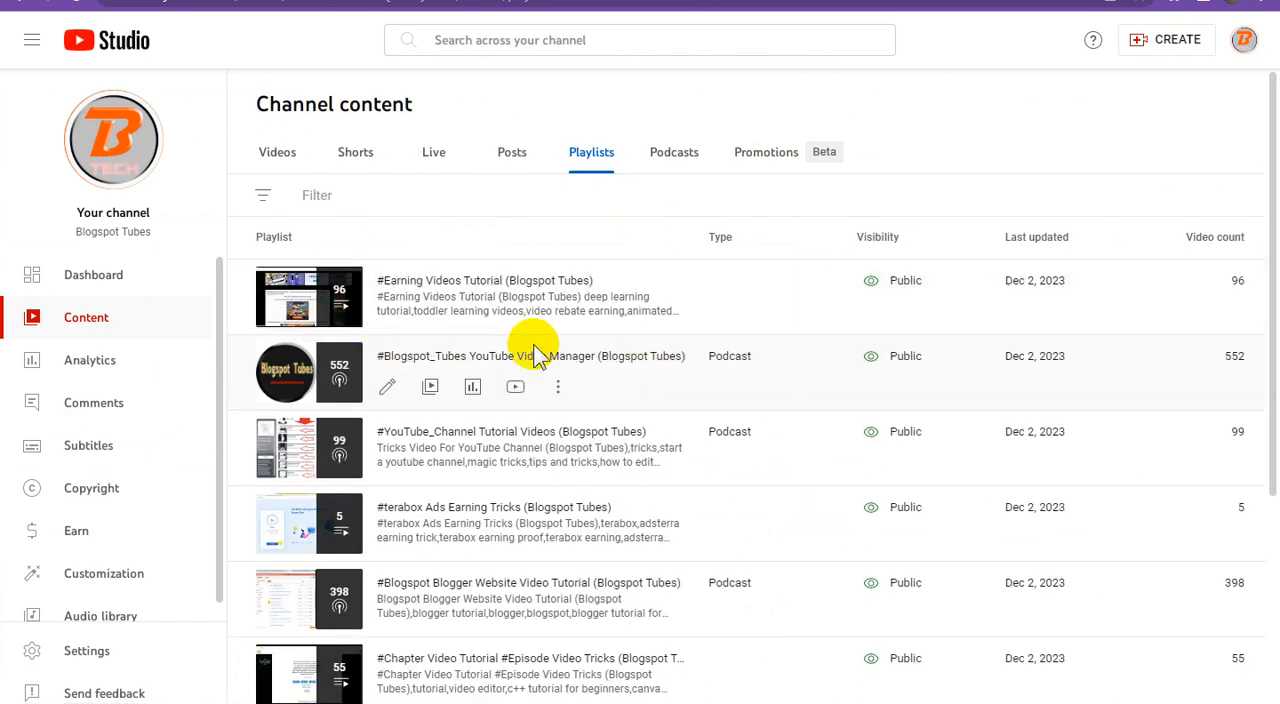
scroll(634, 383, down, 4)
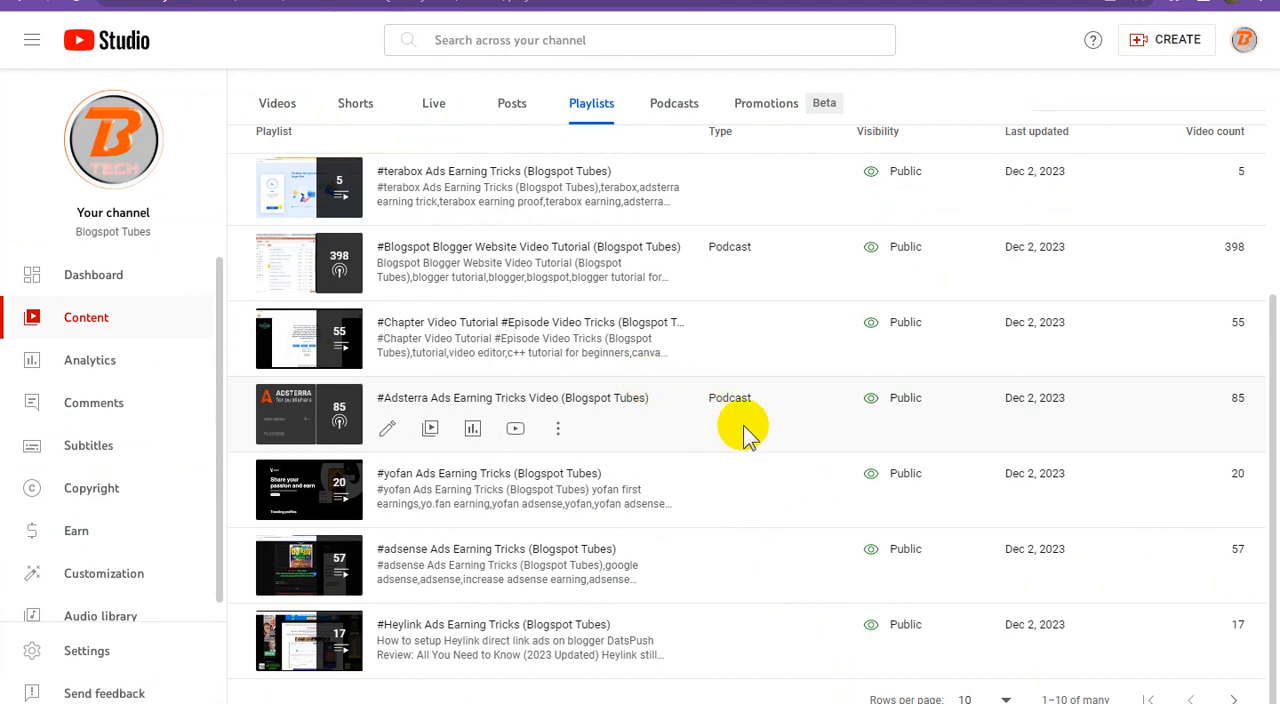
click(988, 697)
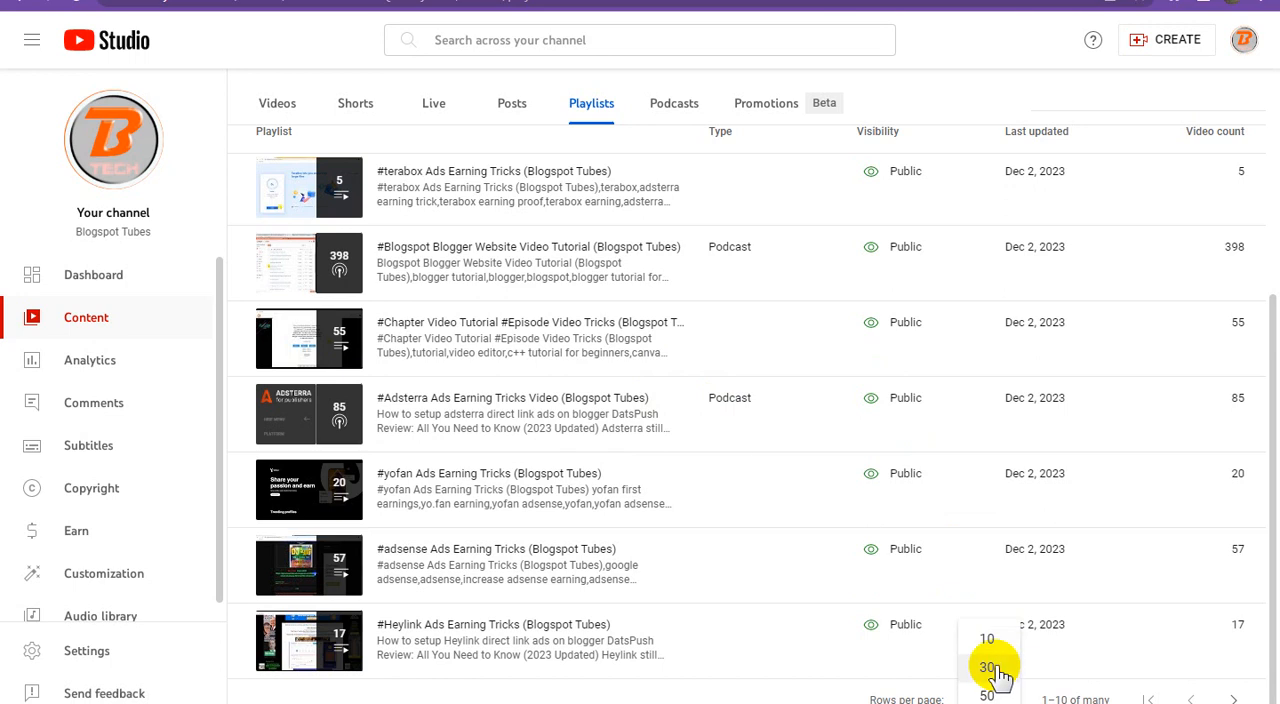
click(994, 663)
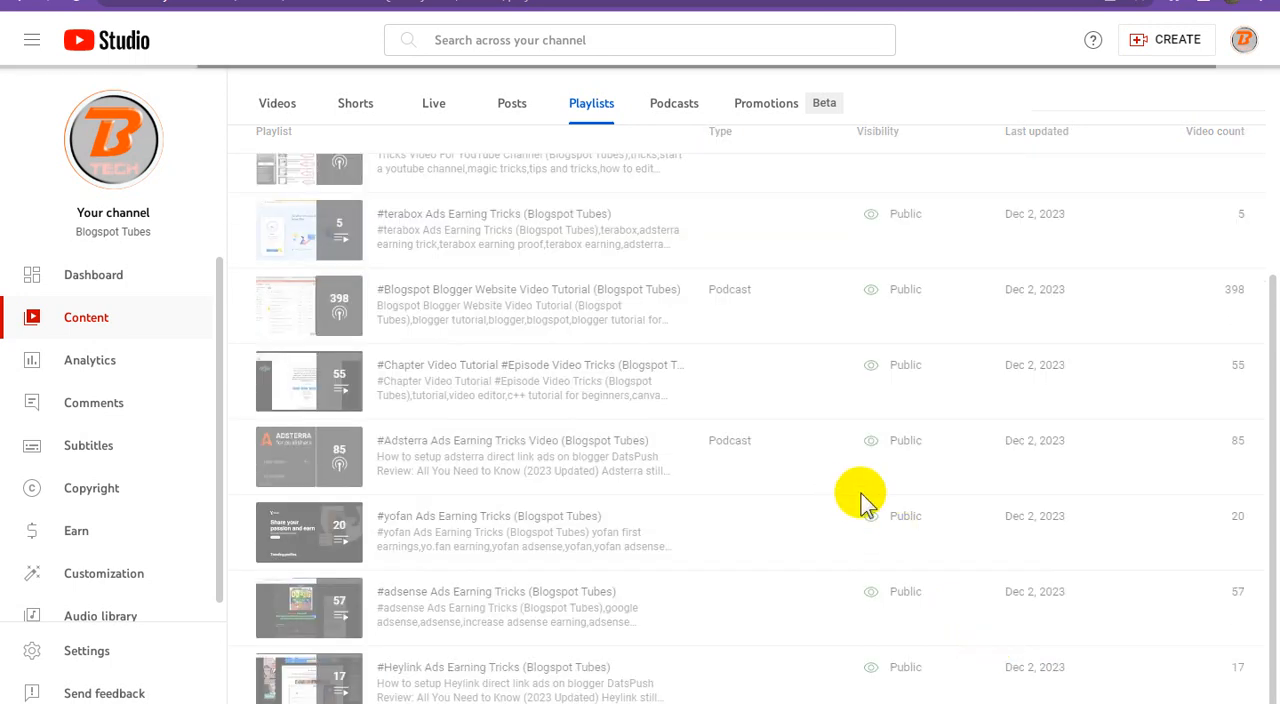
scroll(872, 495, down, 5)
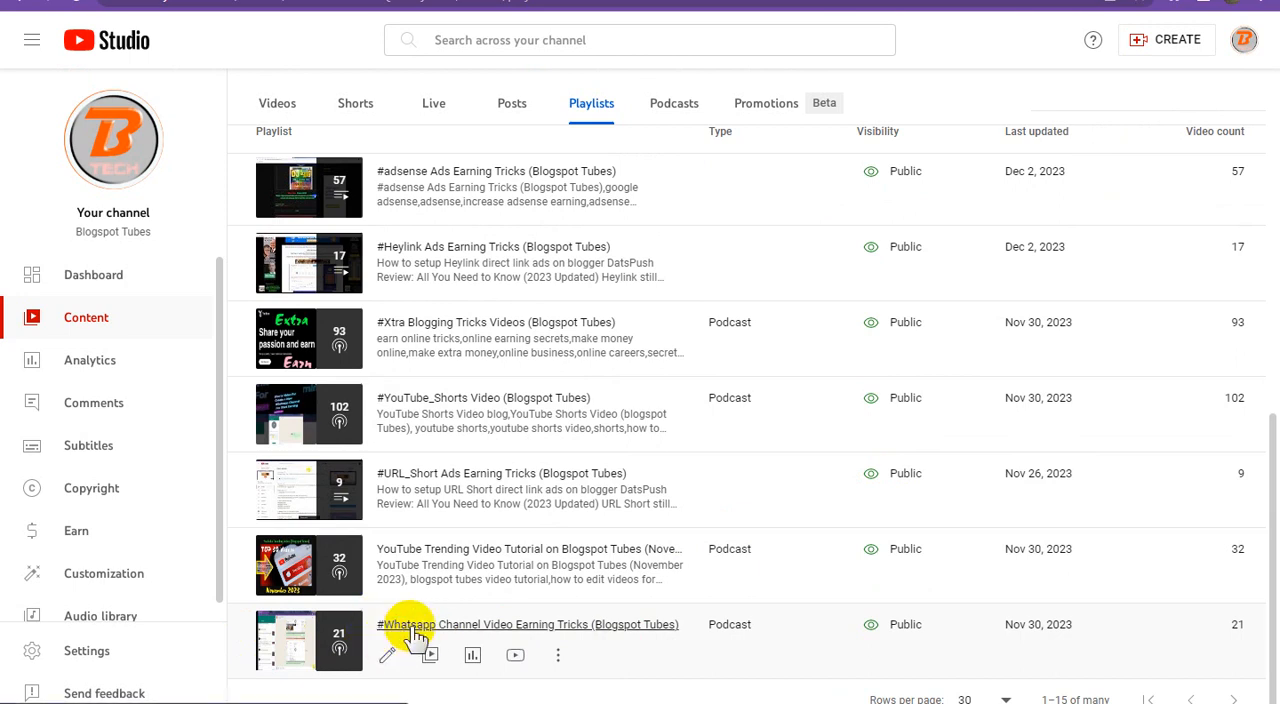
click(557, 658)
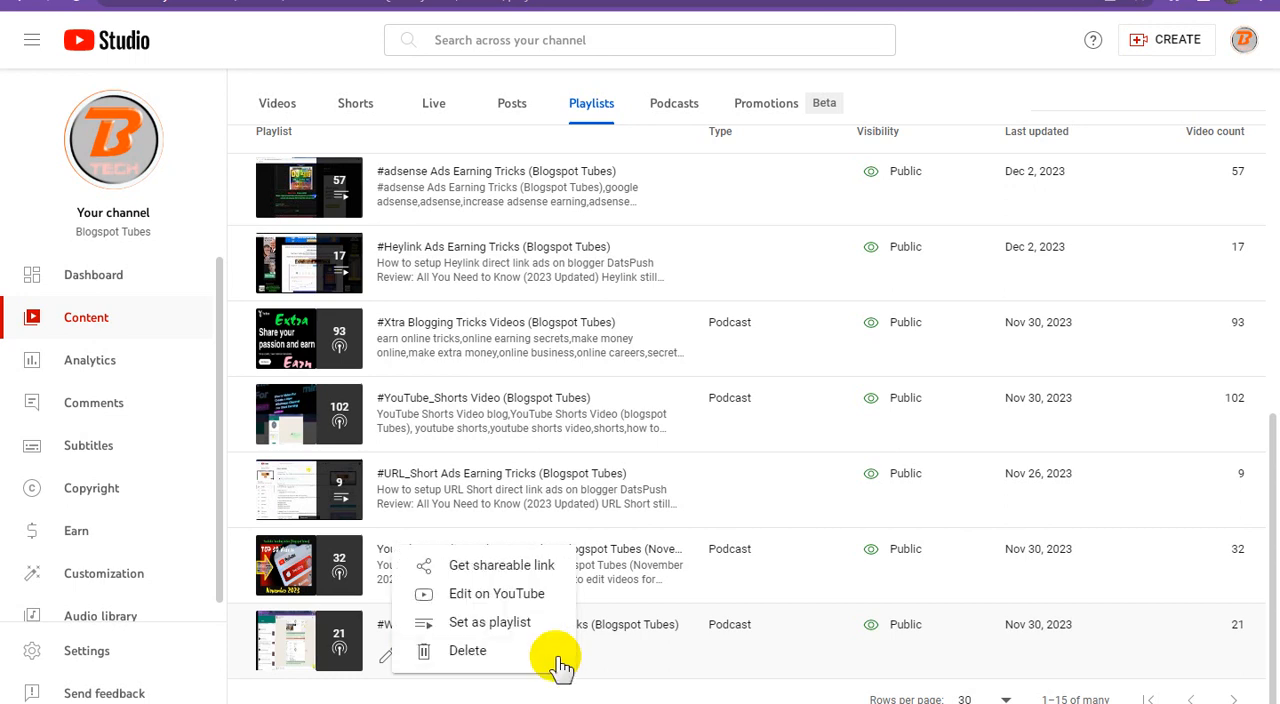
click(519, 566)
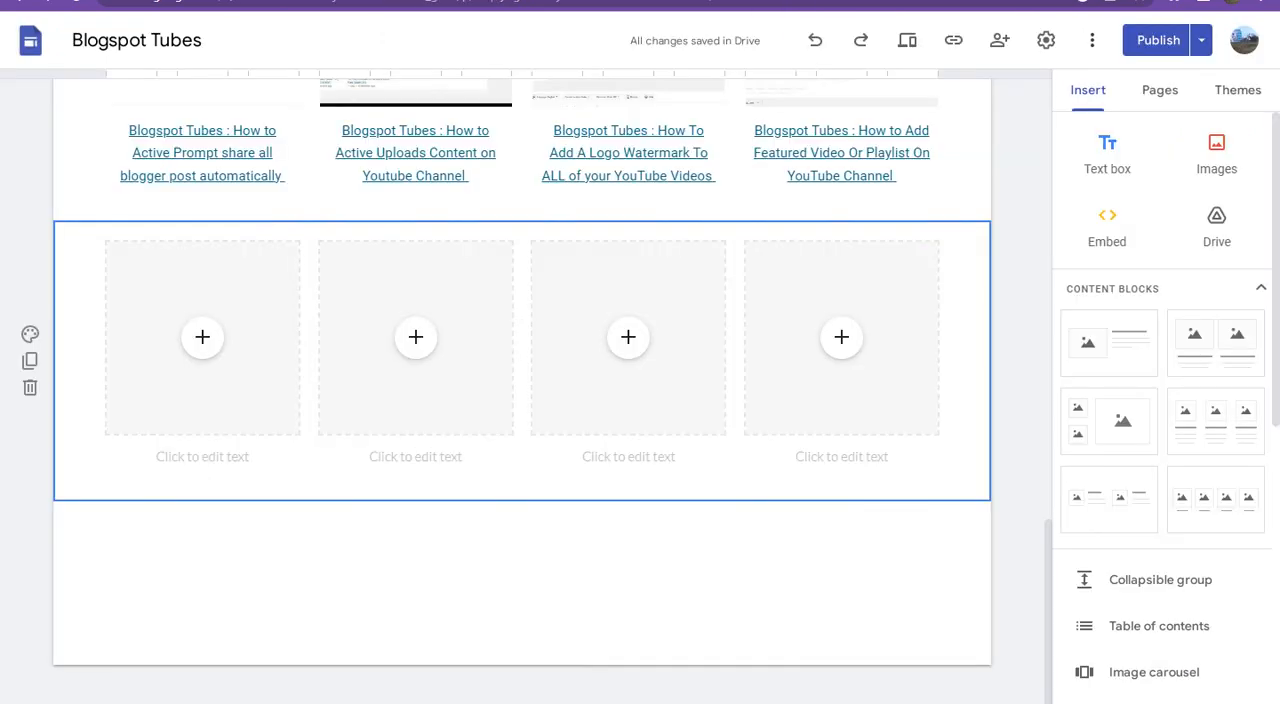
Step: Return to Google Sites and search YouTube for the copied playlist link from the new block's first placeholder
click(205, 340)
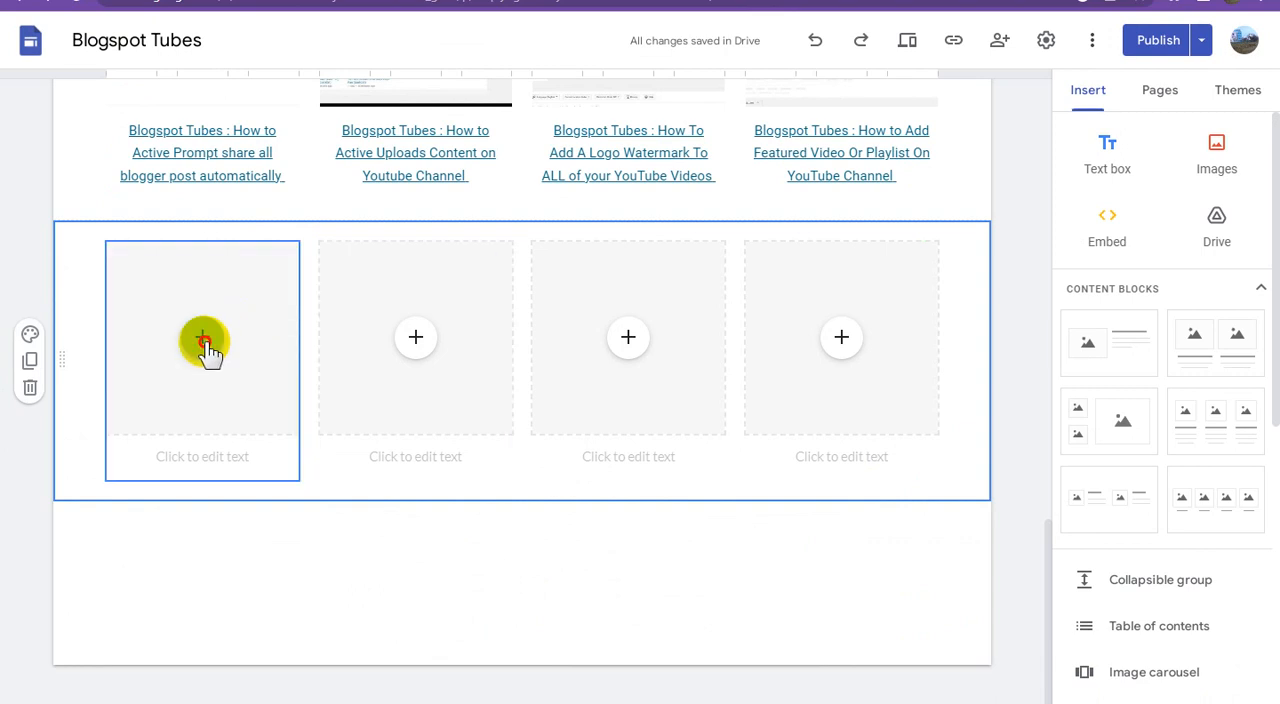
click(203, 342)
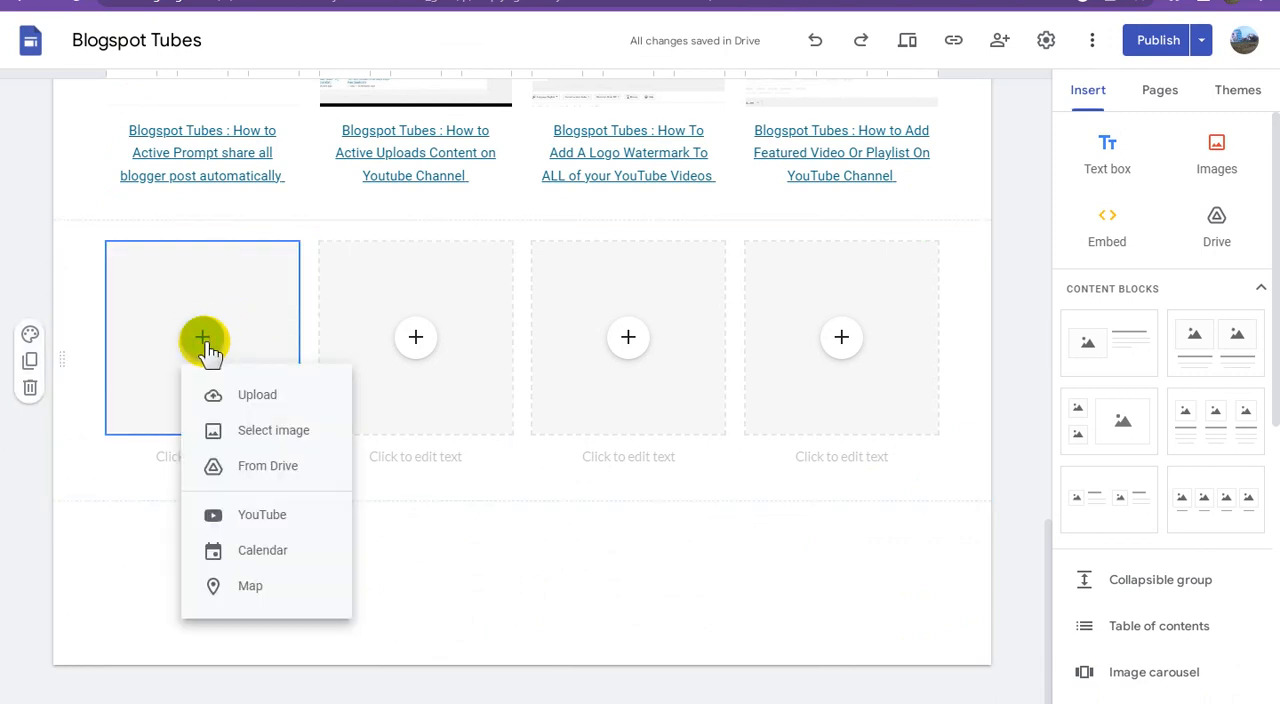
click(275, 516)
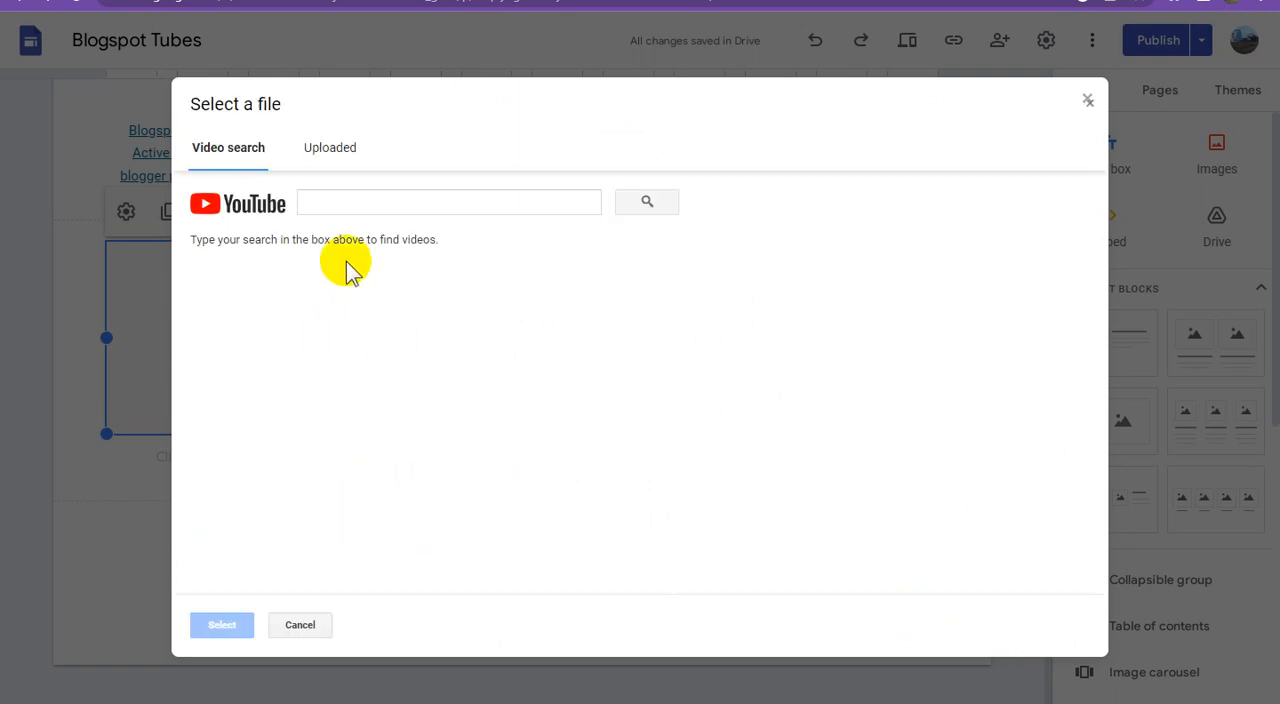
click(399, 198)
key(ctrl+v)
click(645, 205)
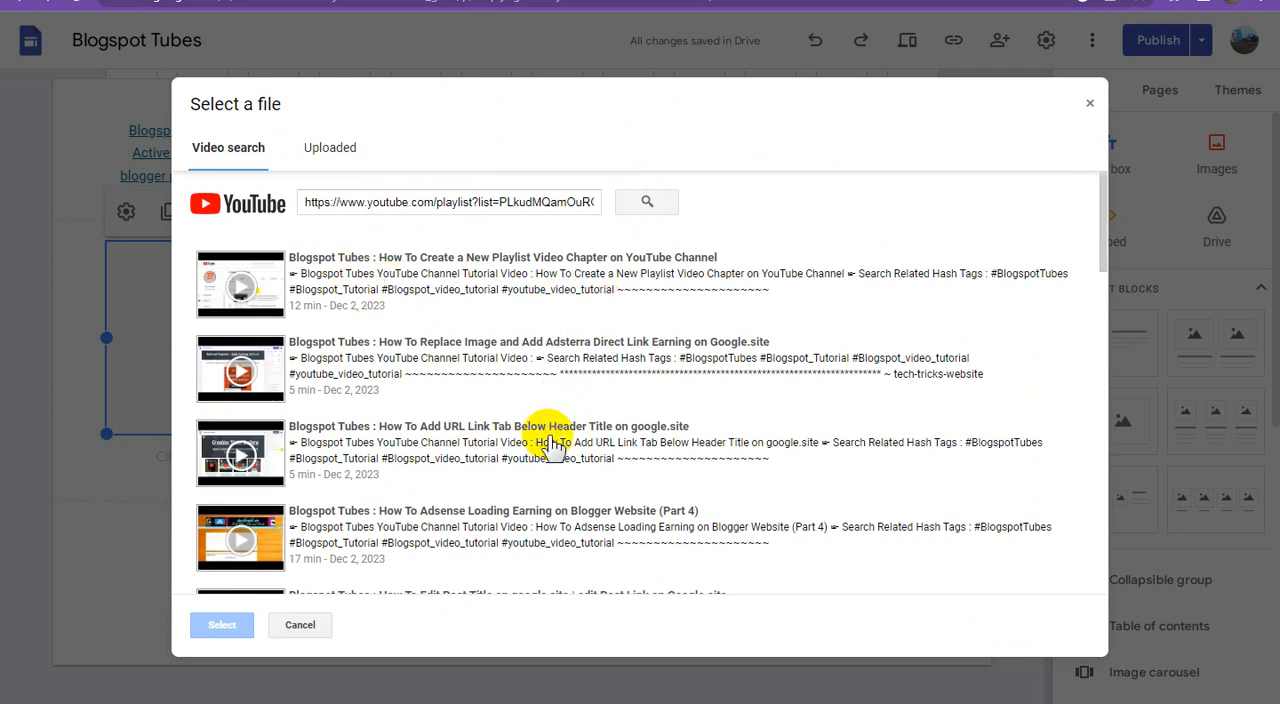
Step: Browse the playlist's videos in the search results and check the account's uploaded videos for one to embed
scroll(552, 445, down, 15)
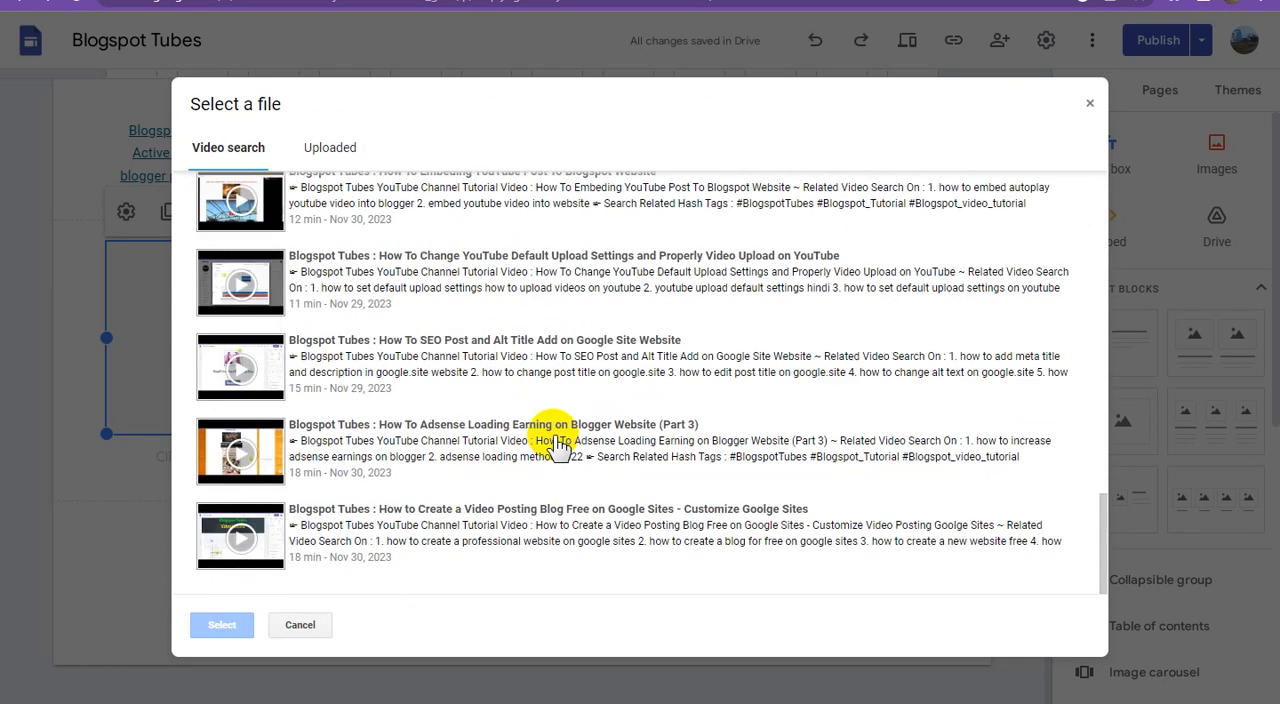
scroll(557, 447, up, 15)
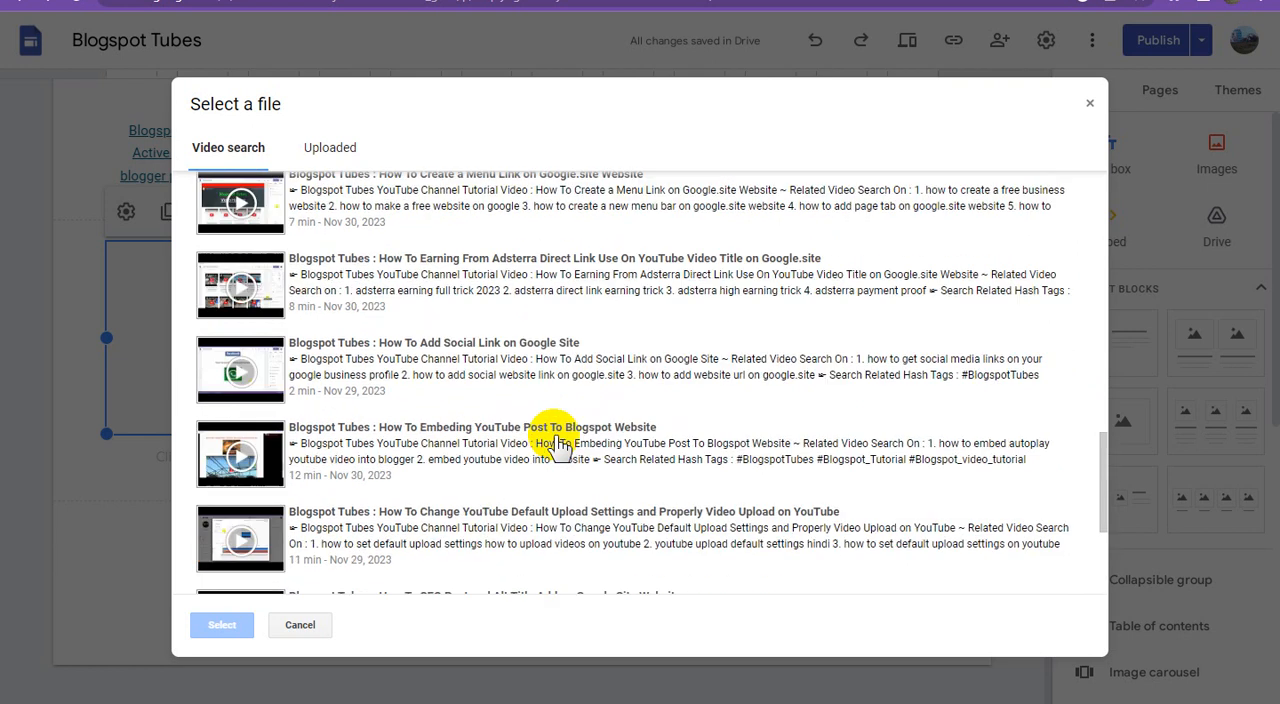
scroll(558, 446, up, 1)
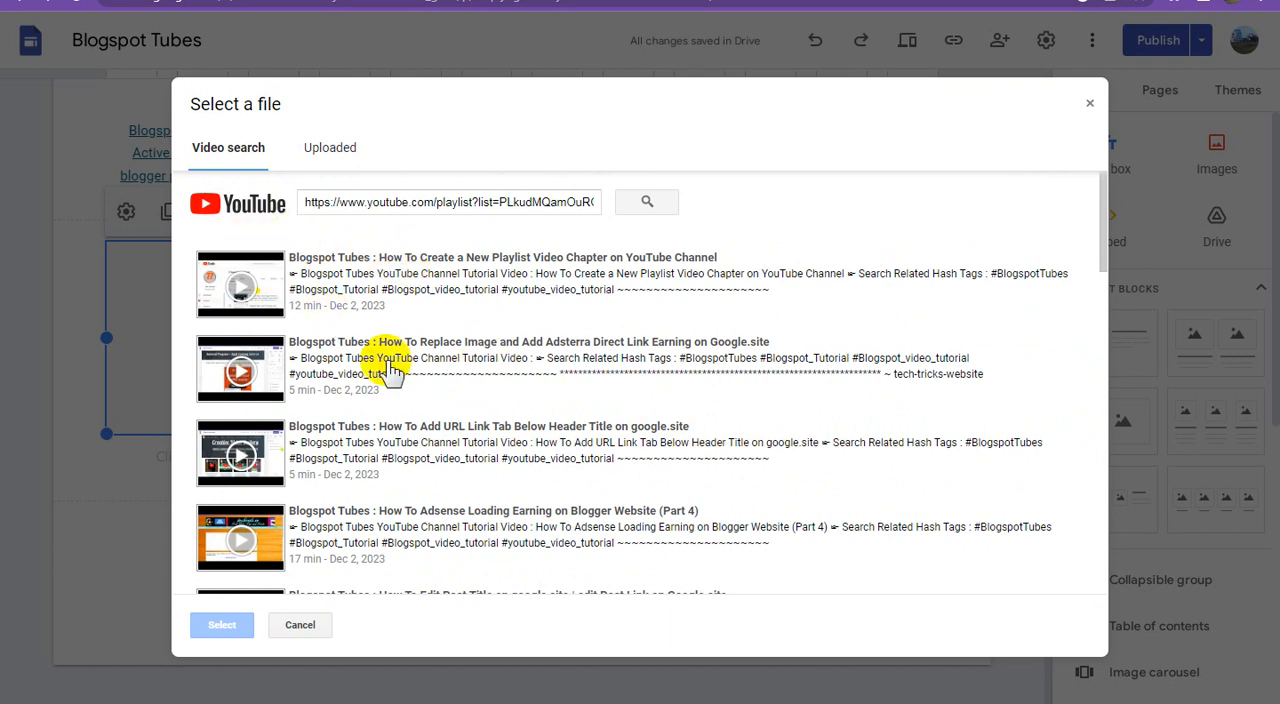
scroll(470, 410, down, 10)
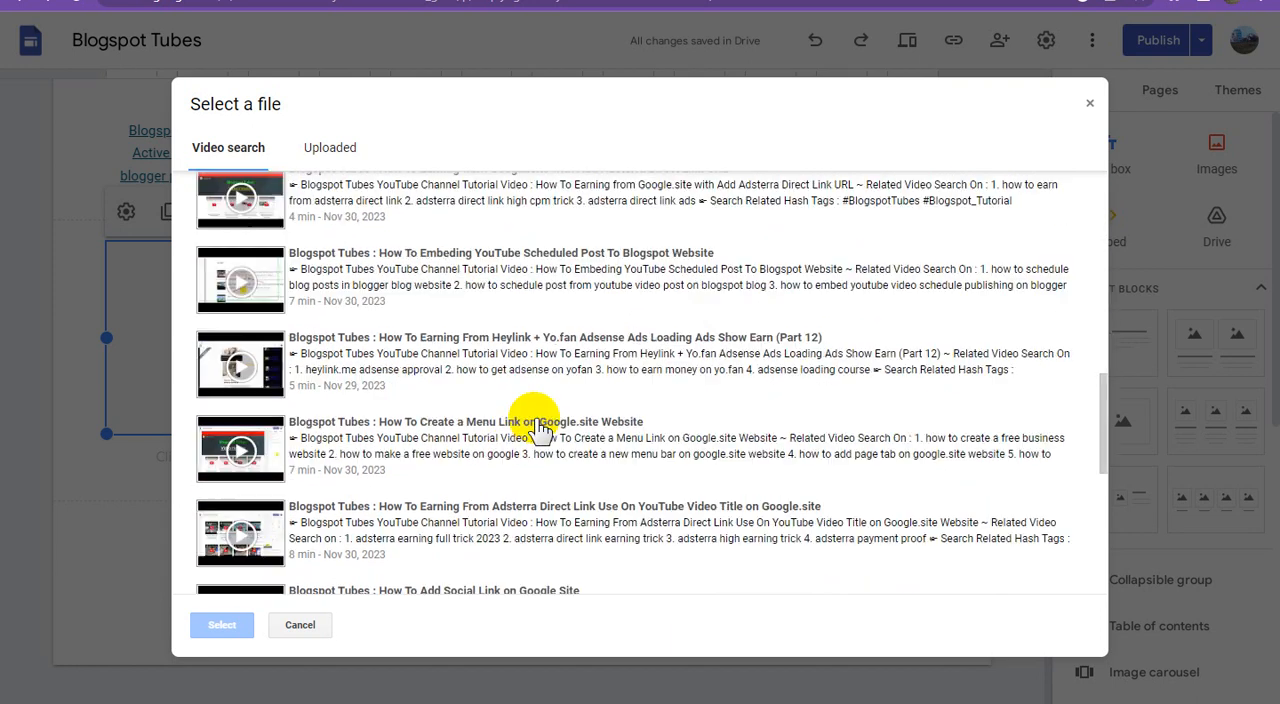
scroll(540, 428, down, 1)
scroll(535, 420, down, 3)
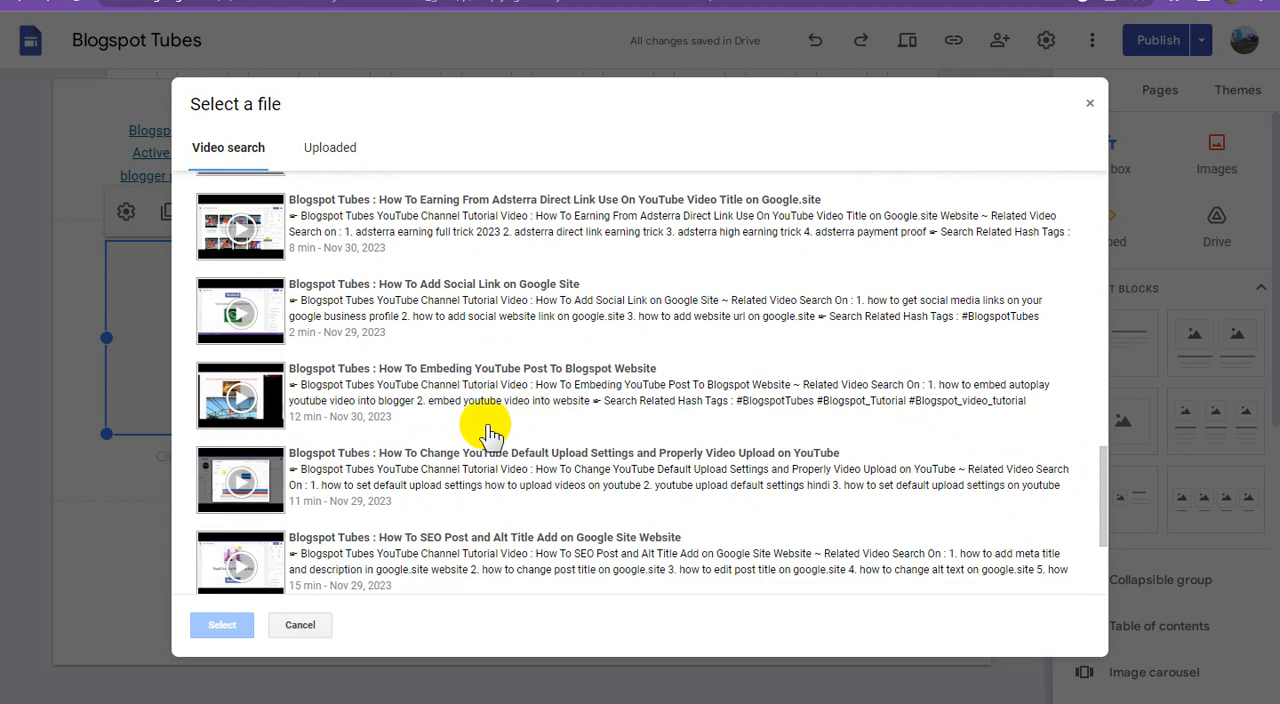
scroll(400, 490, down, 2)
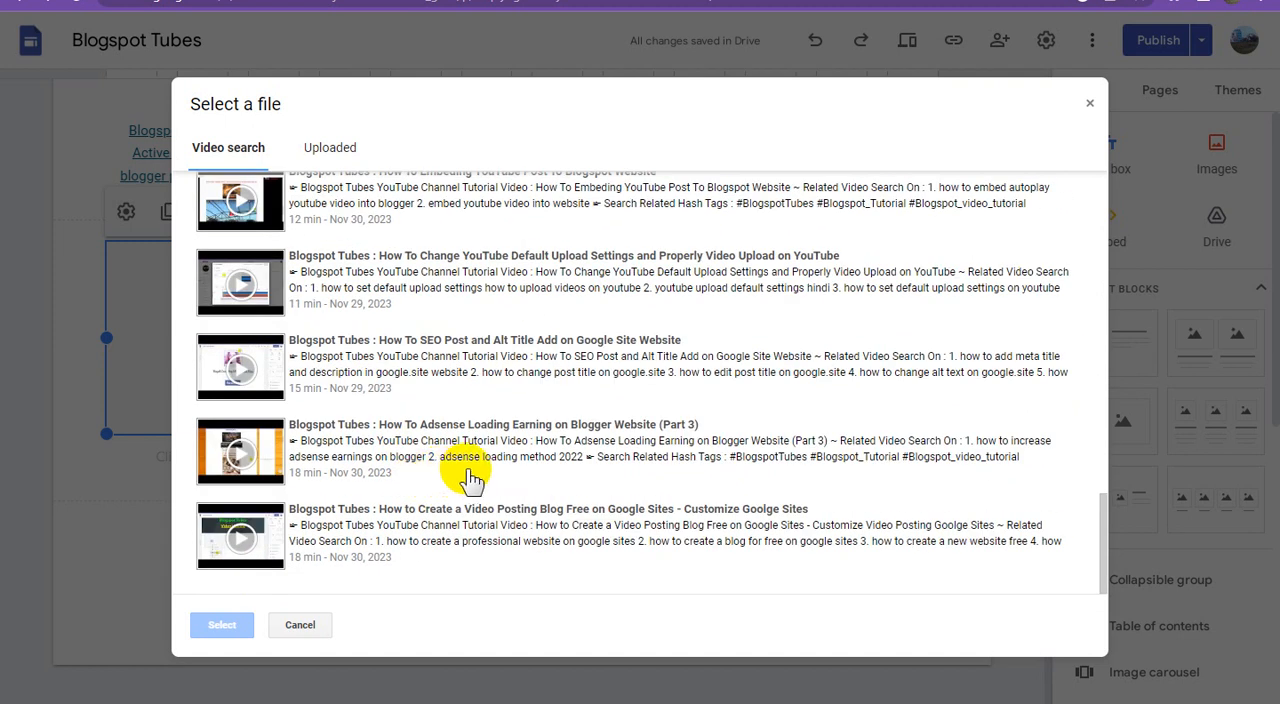
scroll(470, 480, up, 10)
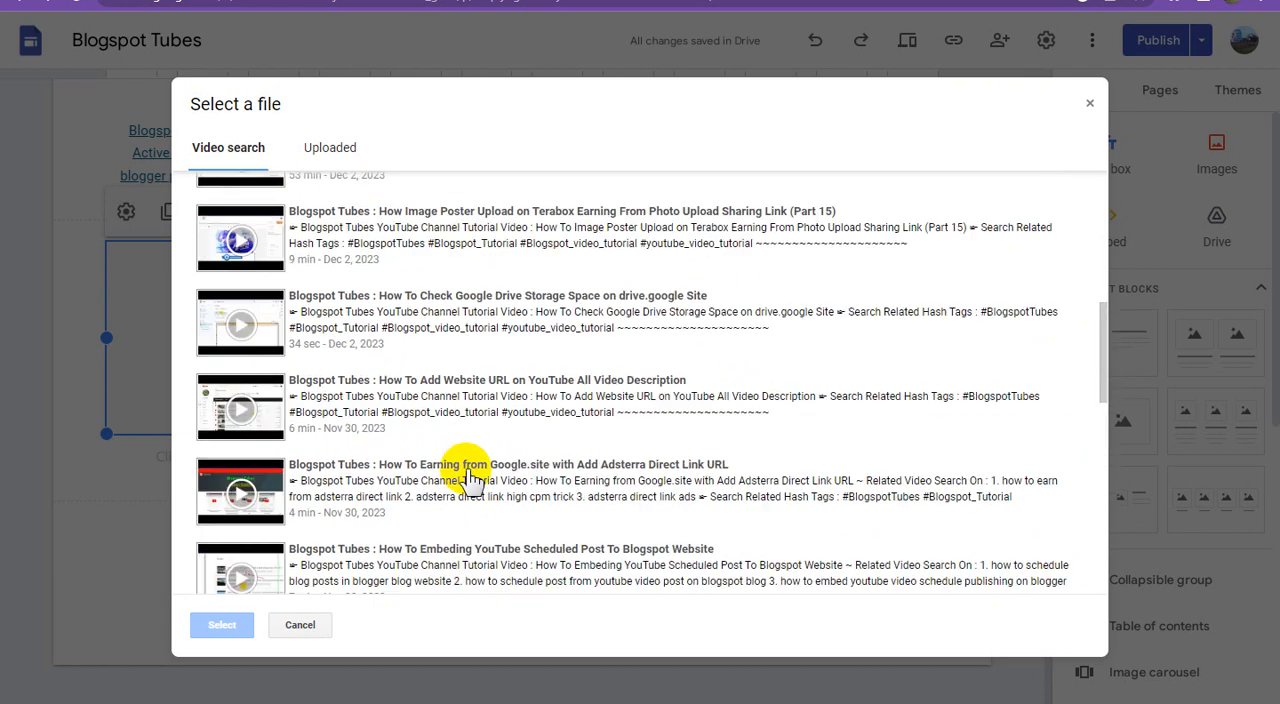
scroll(470, 480, up, 3)
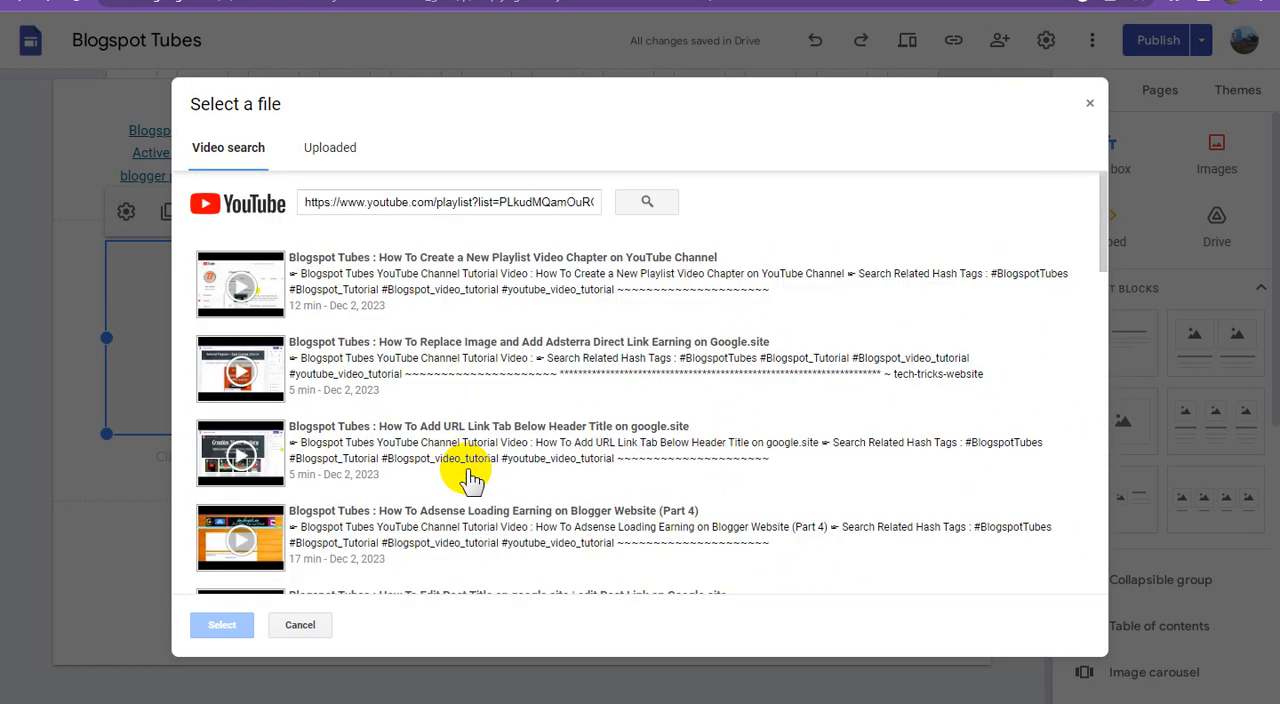
click(336, 150)
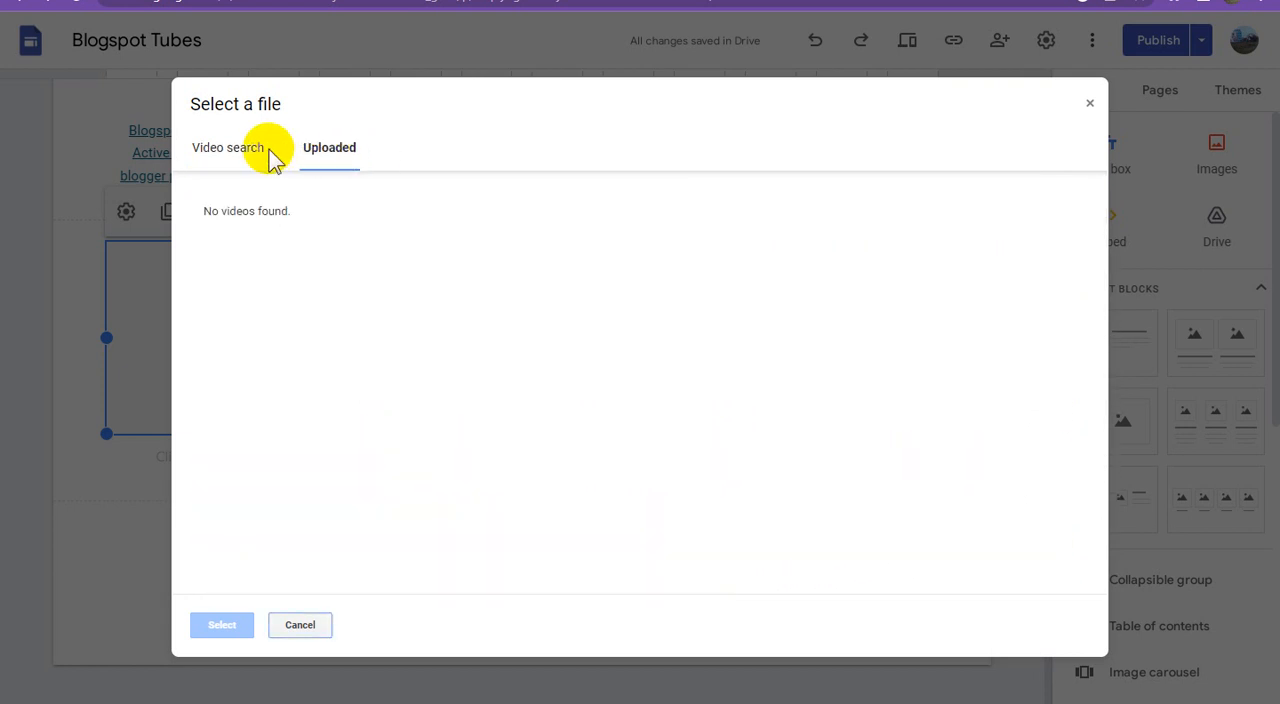
click(313, 215)
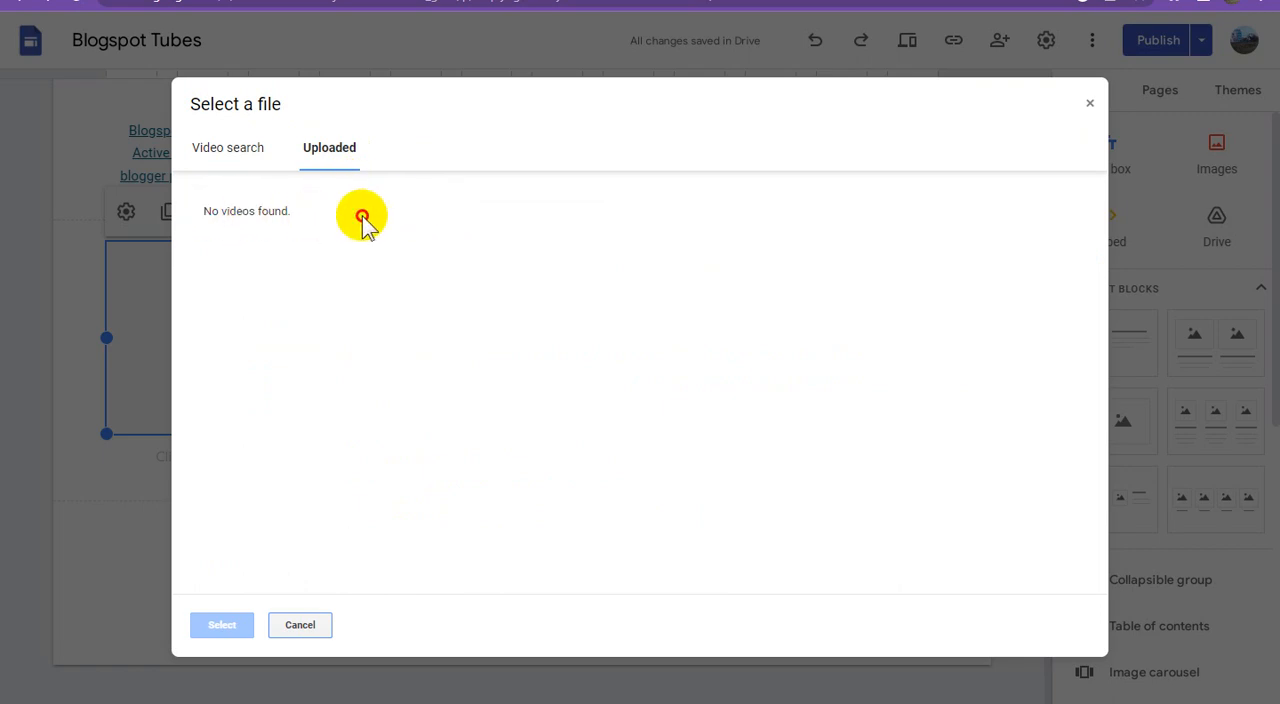
Step: Cancel the video picker and copy the shareable link of the "How to Add Featured Youtube Channel Link" video from YouTube Studio, ticking it in the list
click(300, 625)
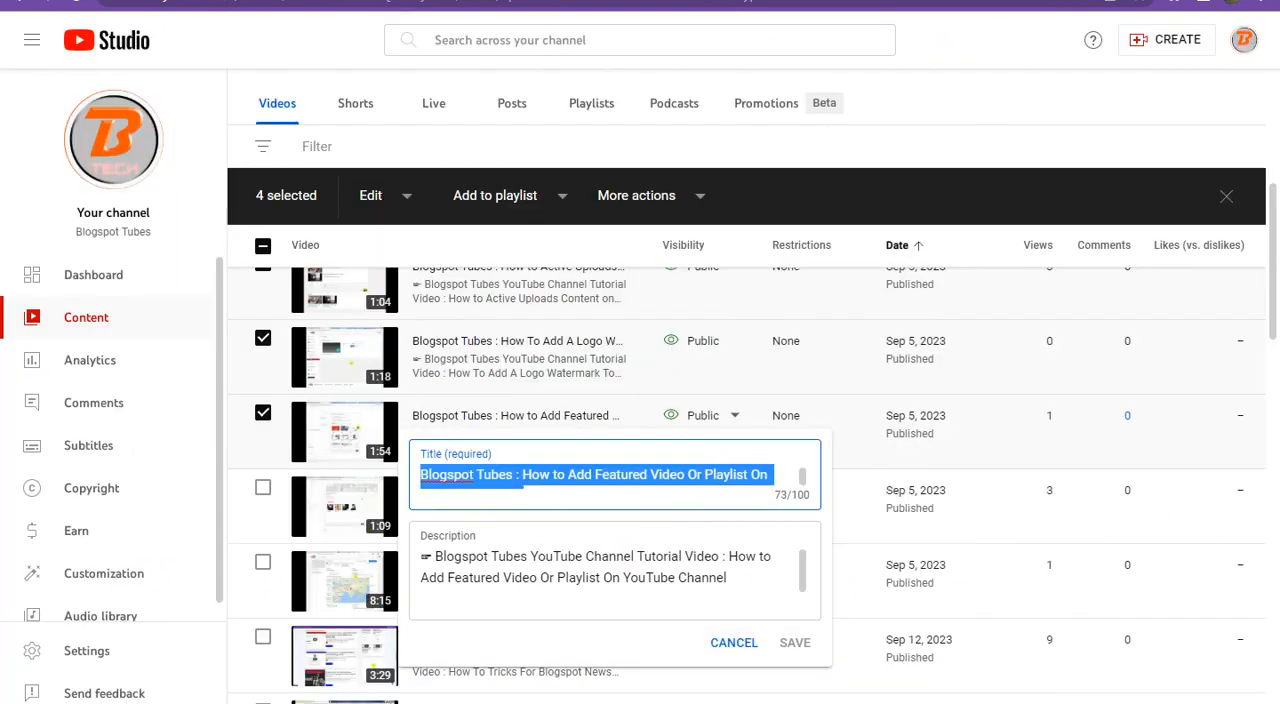
click(929, 89)
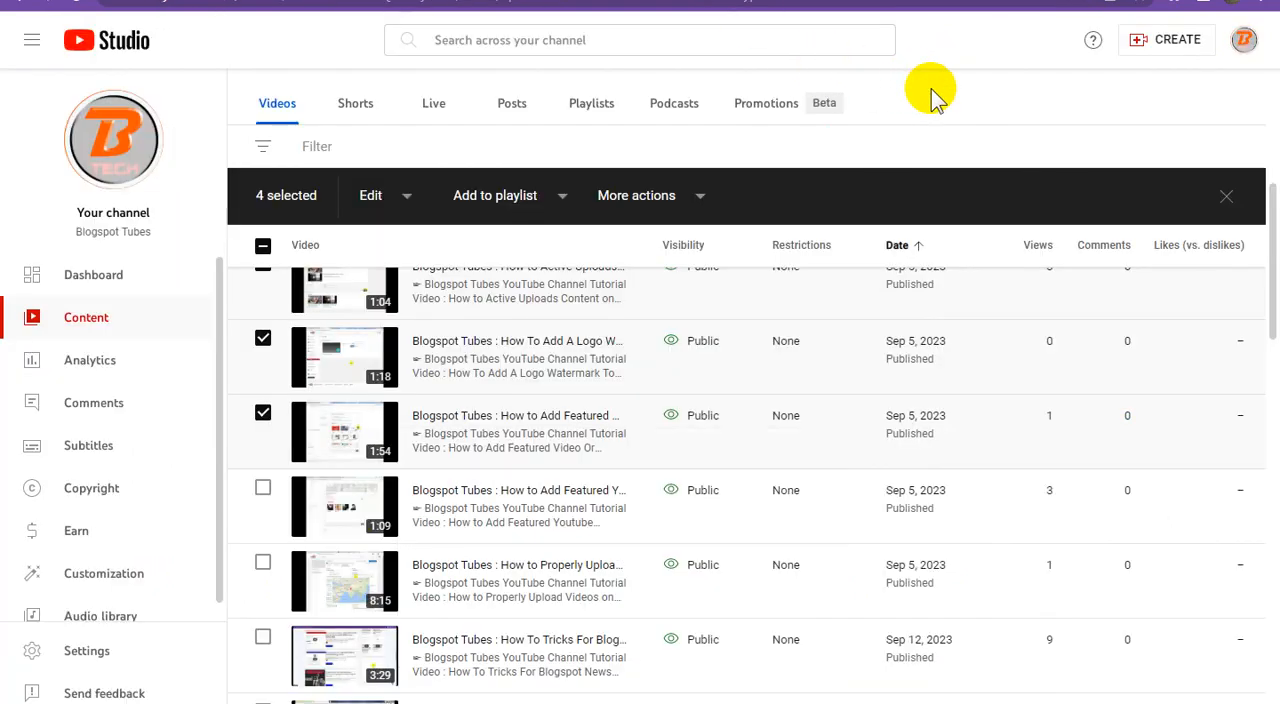
click(263, 489)
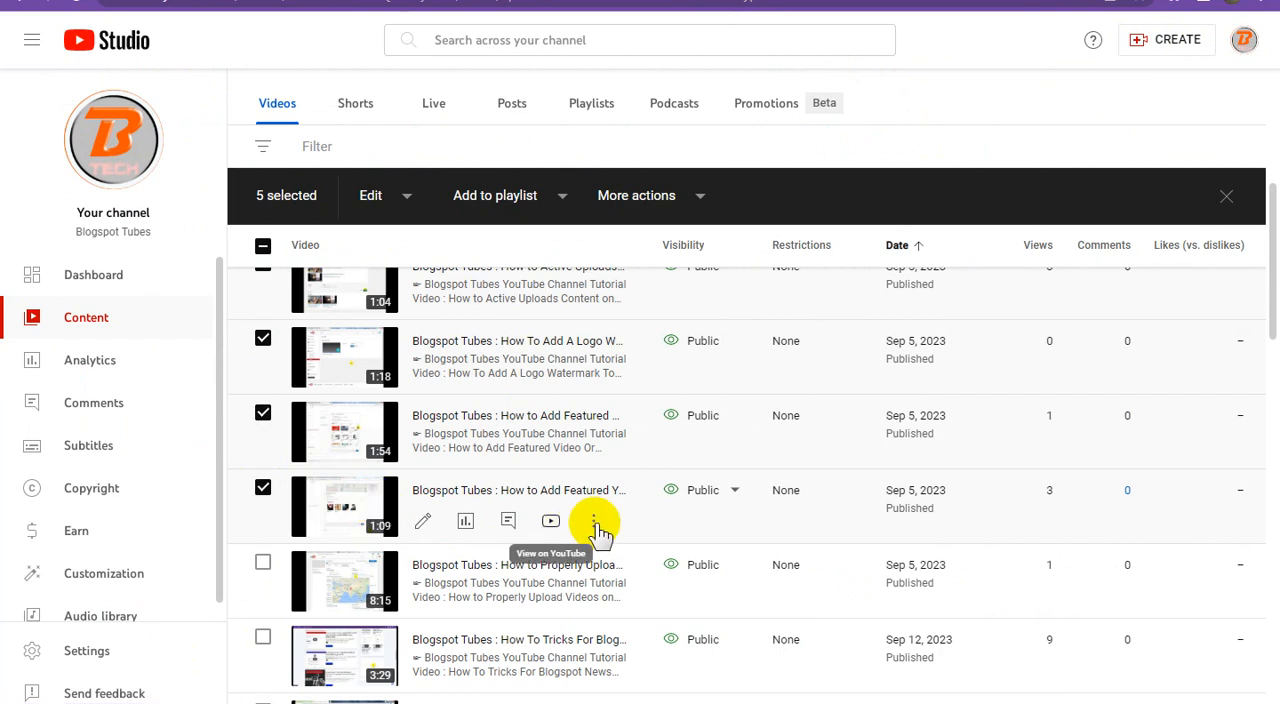
click(594, 522)
click(505, 562)
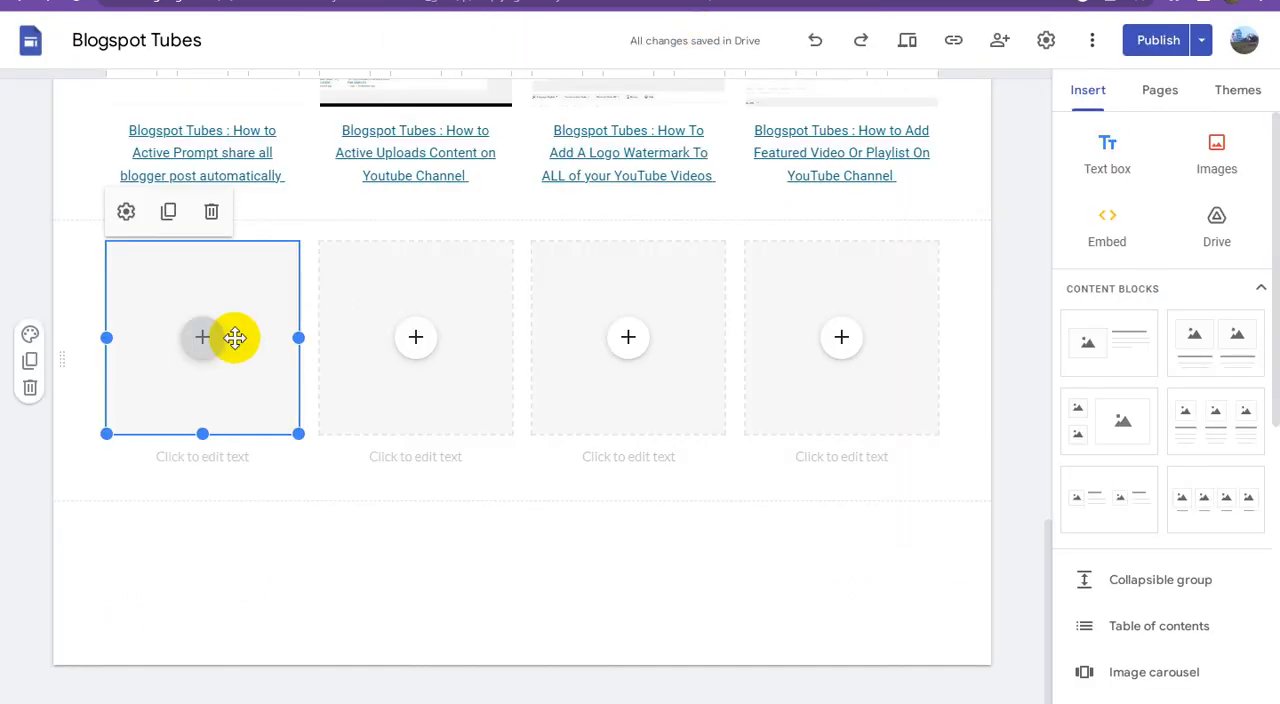
Step: In Google Sites, embed the YouTube video found with the copied link in the new block's first placeholder
click(204, 340)
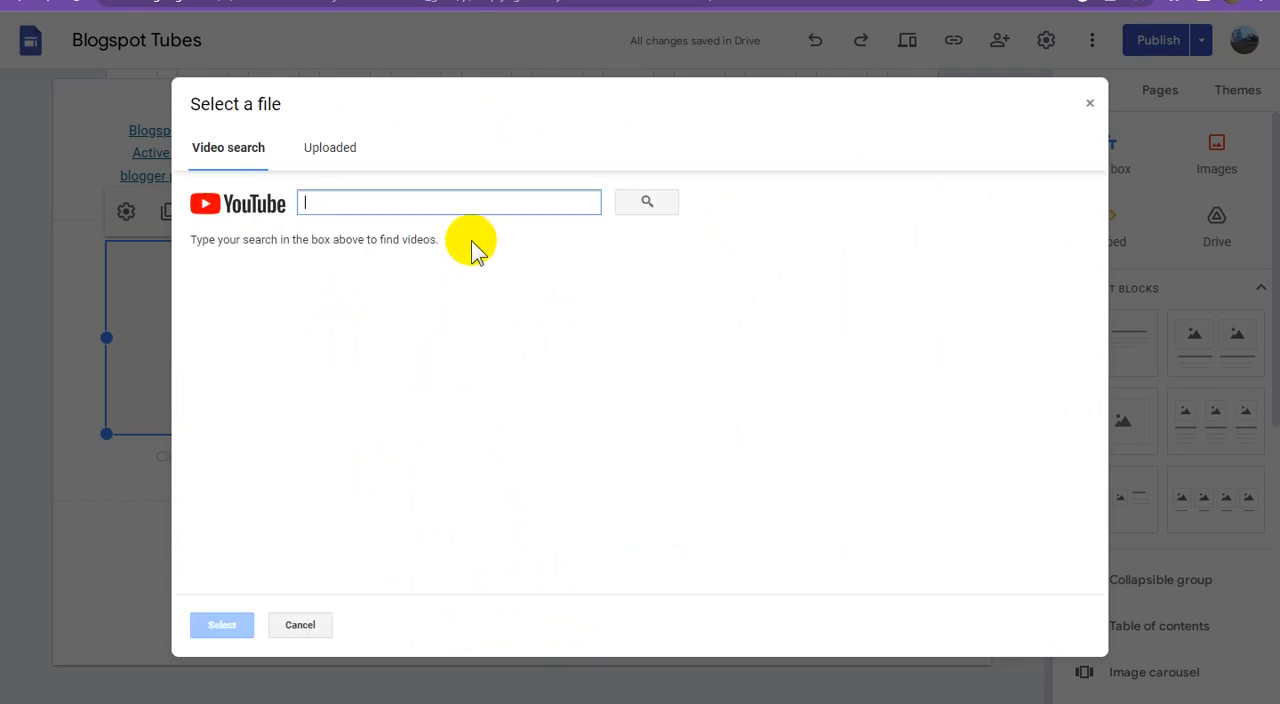
key(ctrl+v)
click(647, 203)
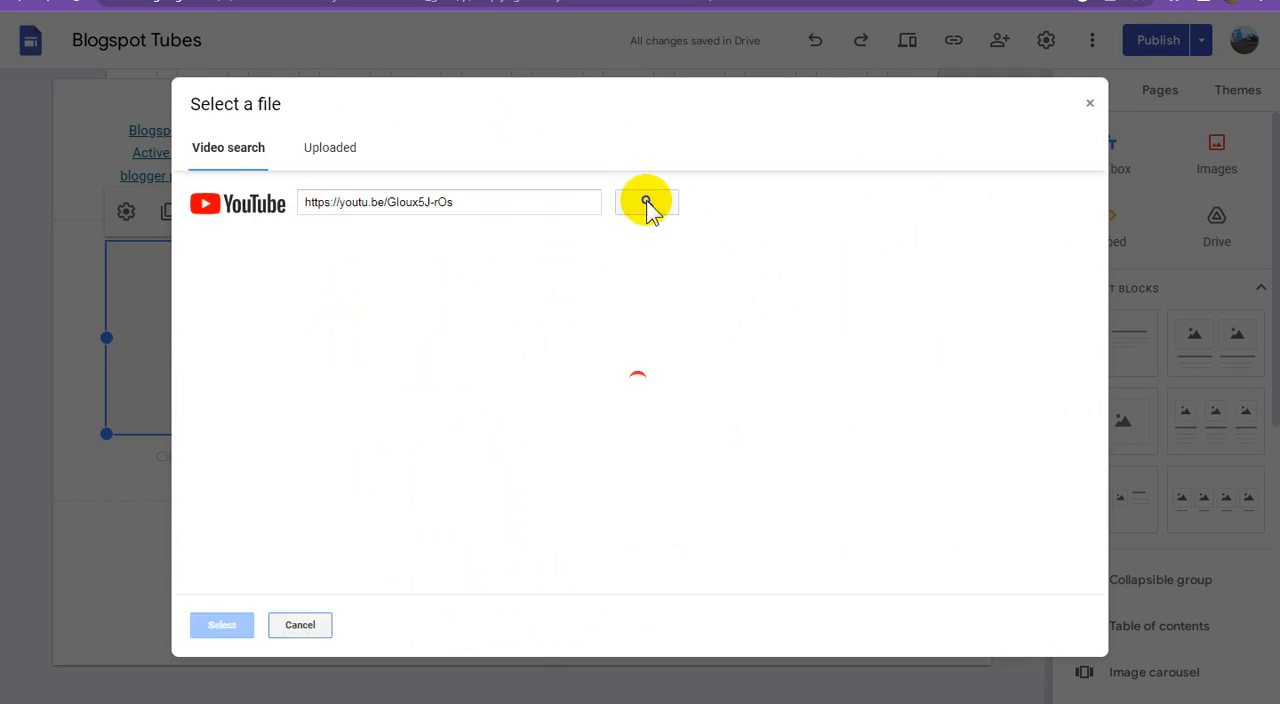
click(456, 283)
click(237, 626)
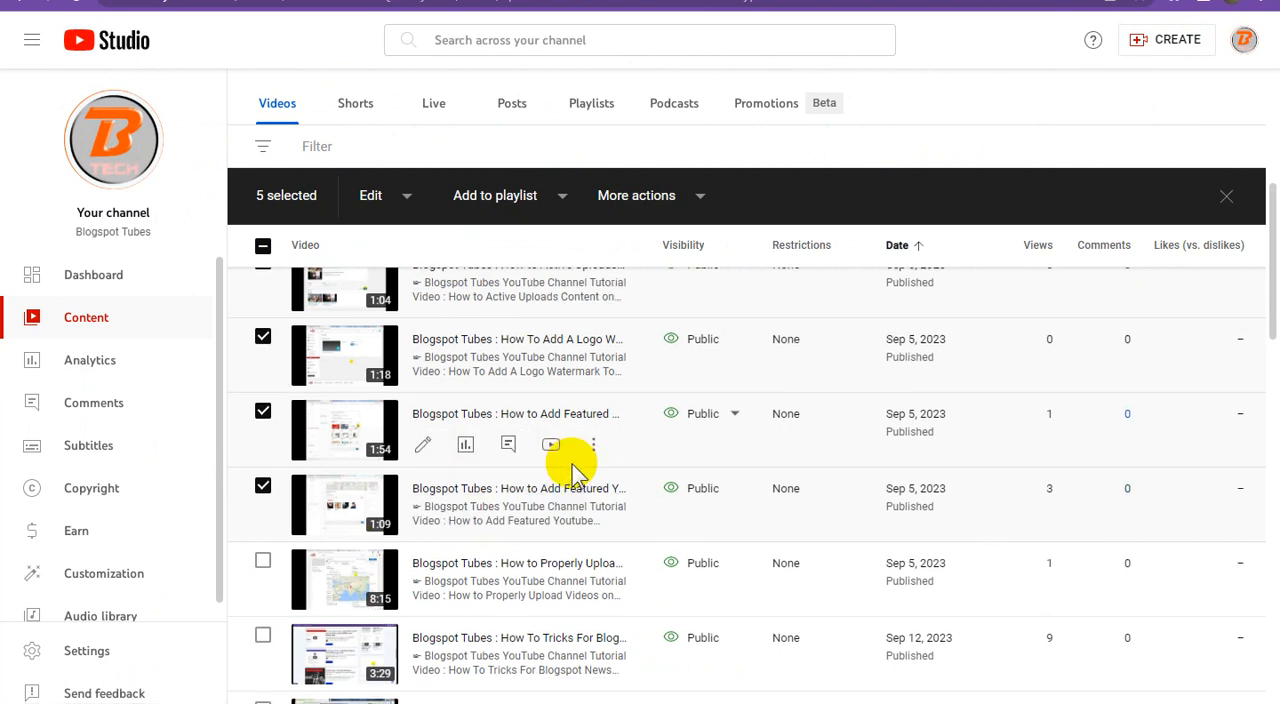
Step: Copy the title "Blogspot Tubes : How to Add Featured Youtube Channel Link" from YouTube Studio and paste it as the first video's caption in Google Sites
scroll(565, 460, down, 1)
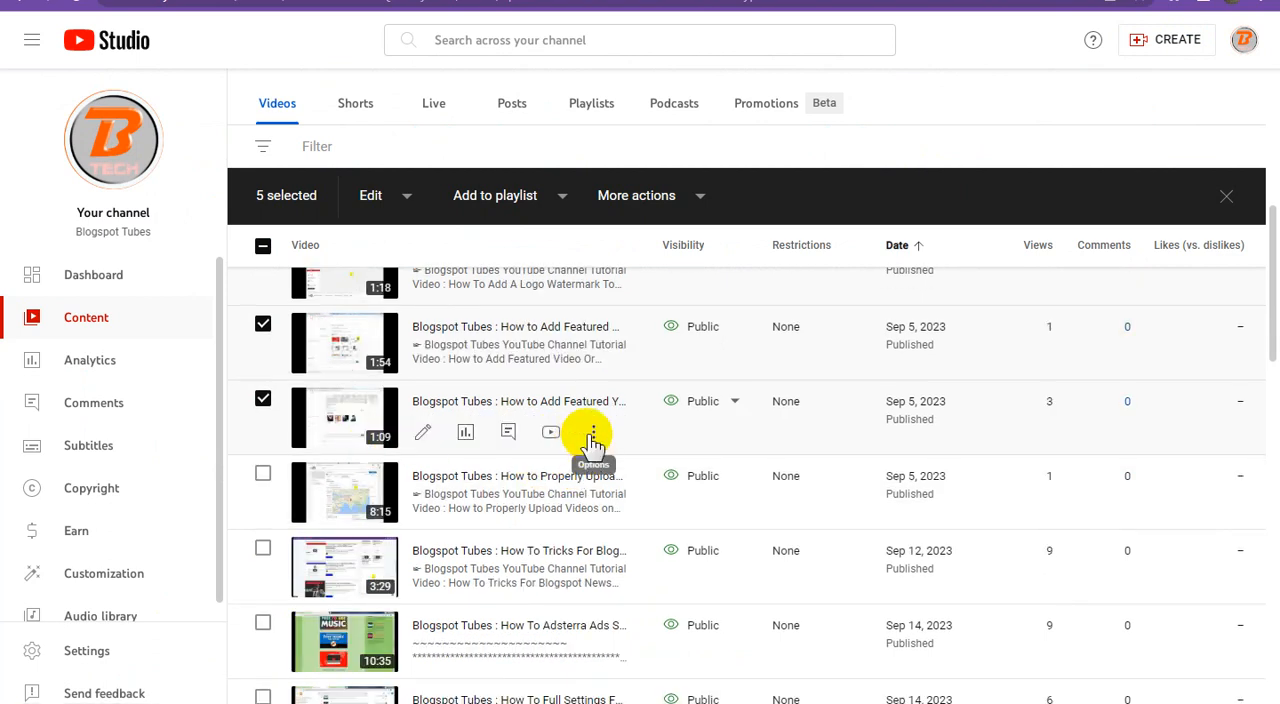
click(593, 433)
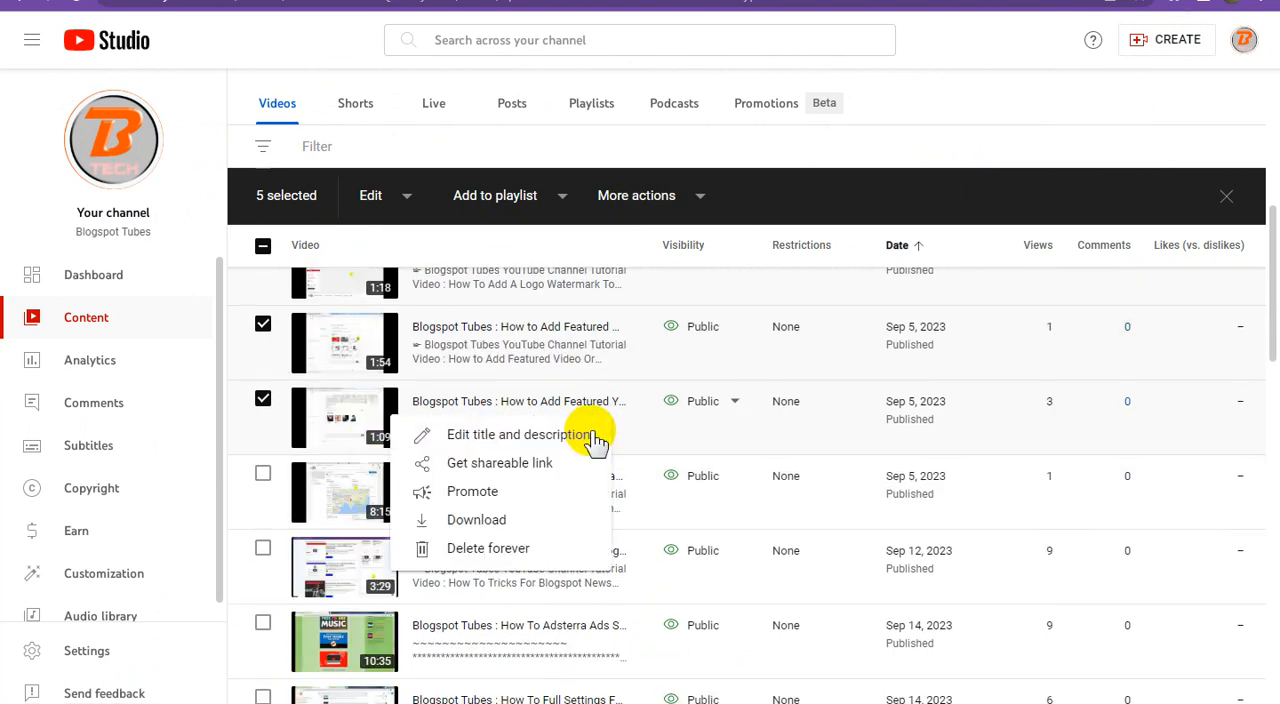
click(527, 440)
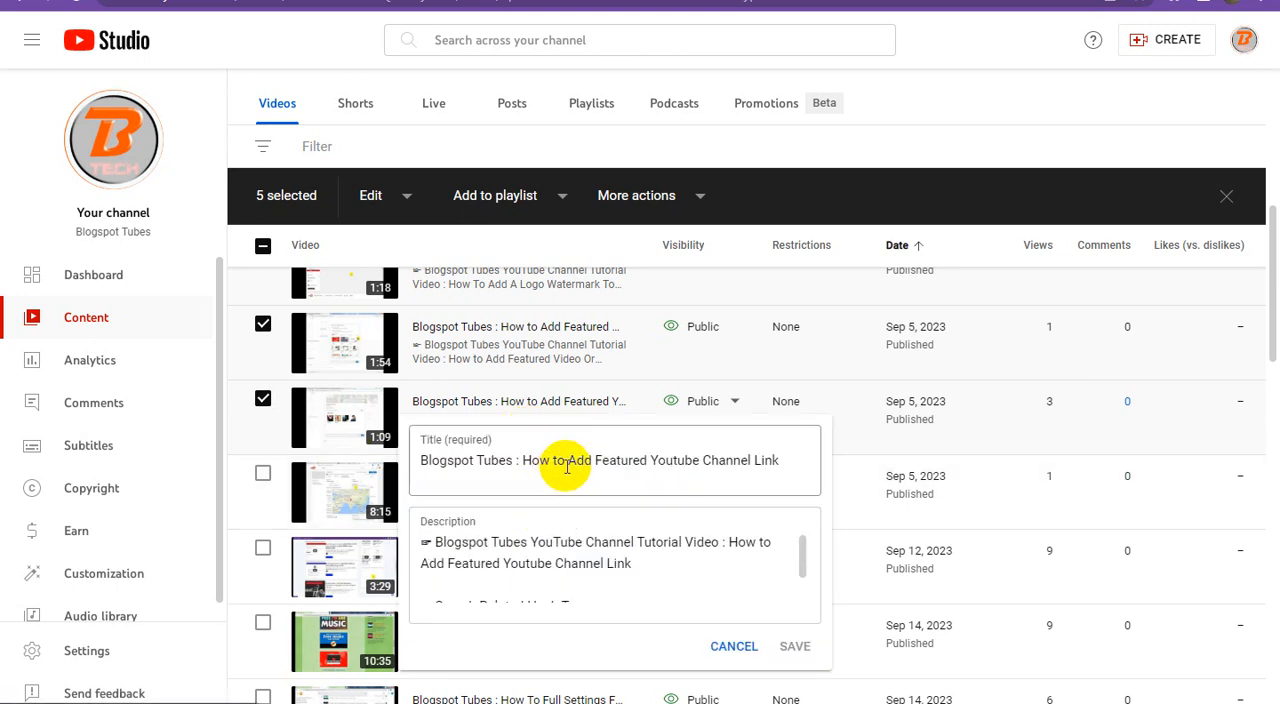
triple_click(588, 452)
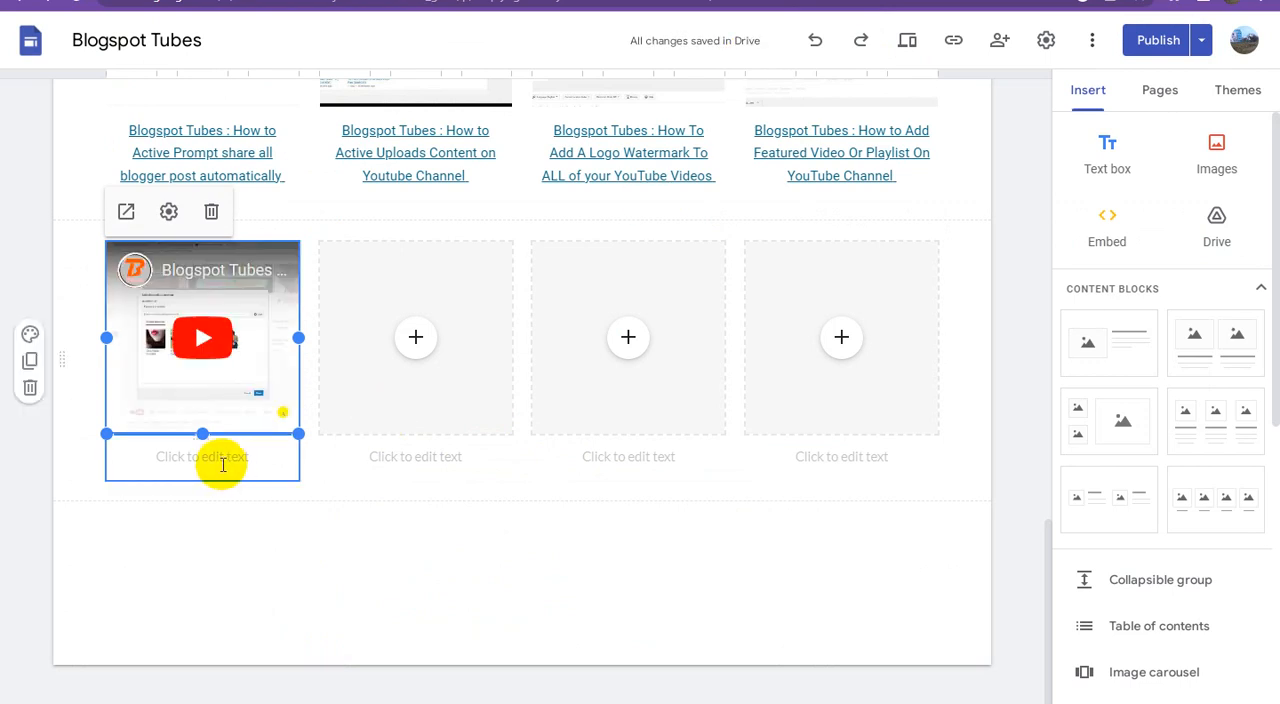
click(224, 459)
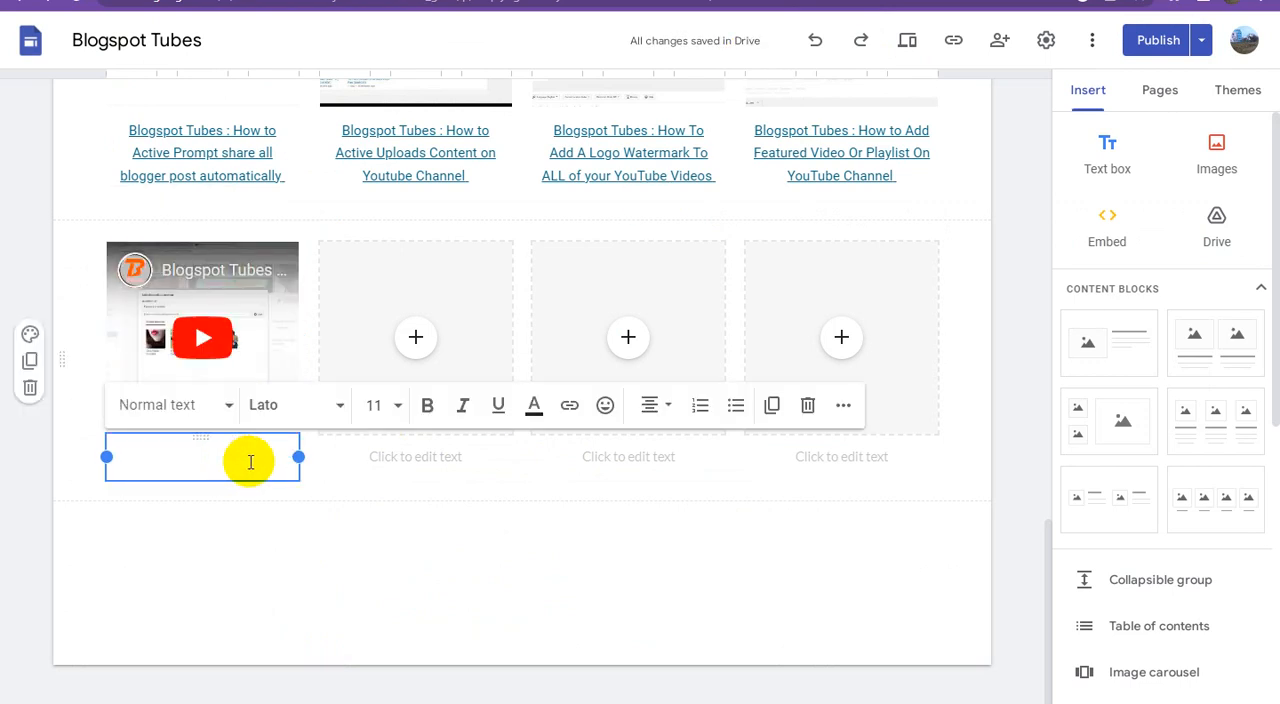
key(ctrl+v)
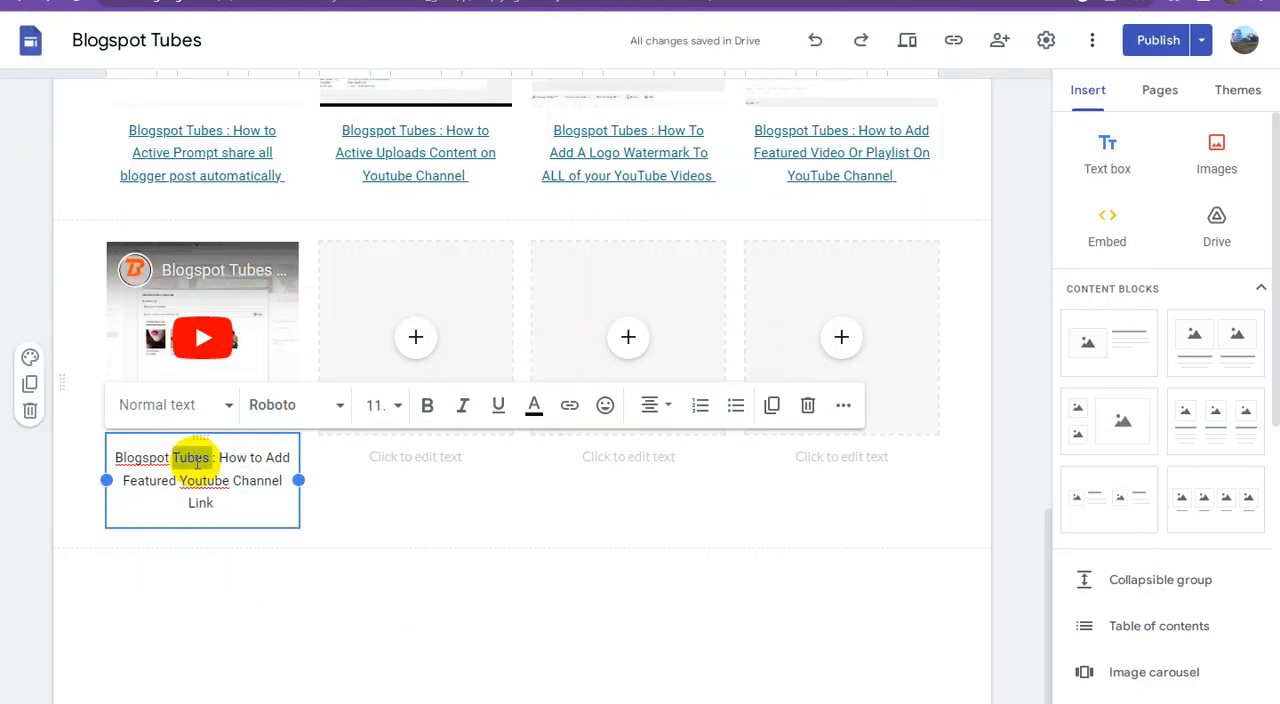
Step: Link the whole caption under the block's first video to the Adsterra direct link kept in the text document
triple_click(197, 462)
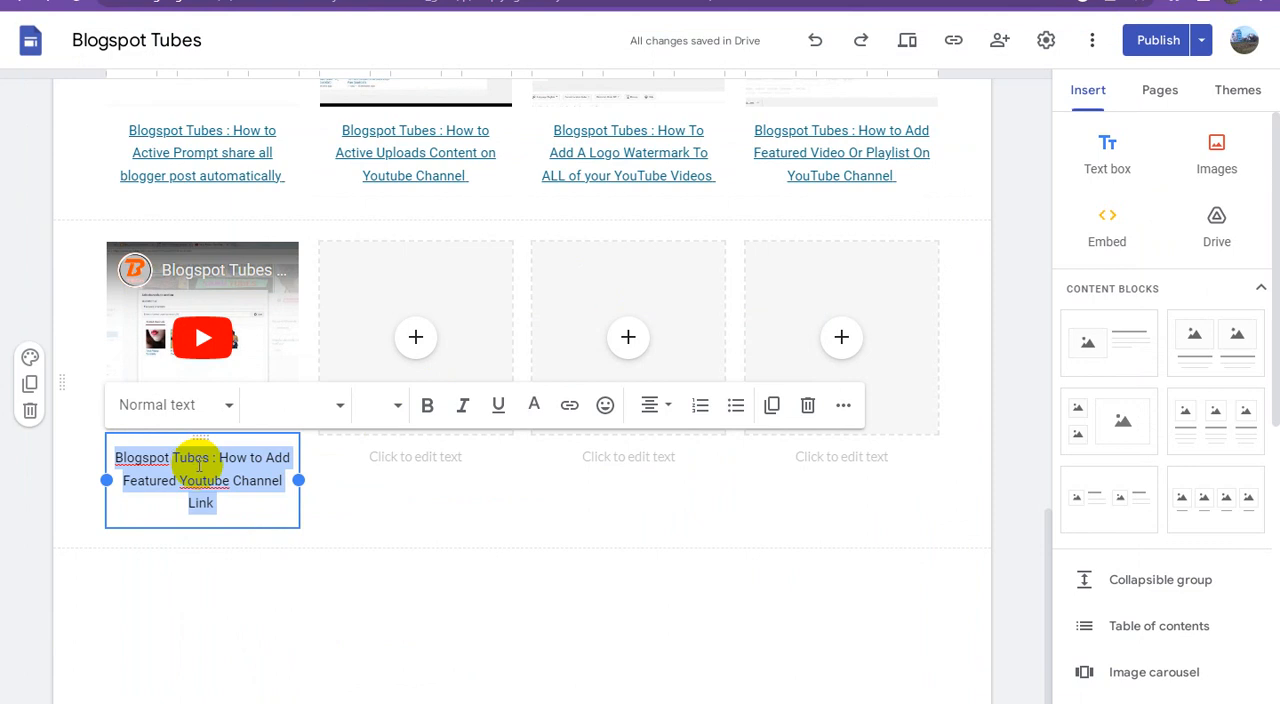
click(569, 405)
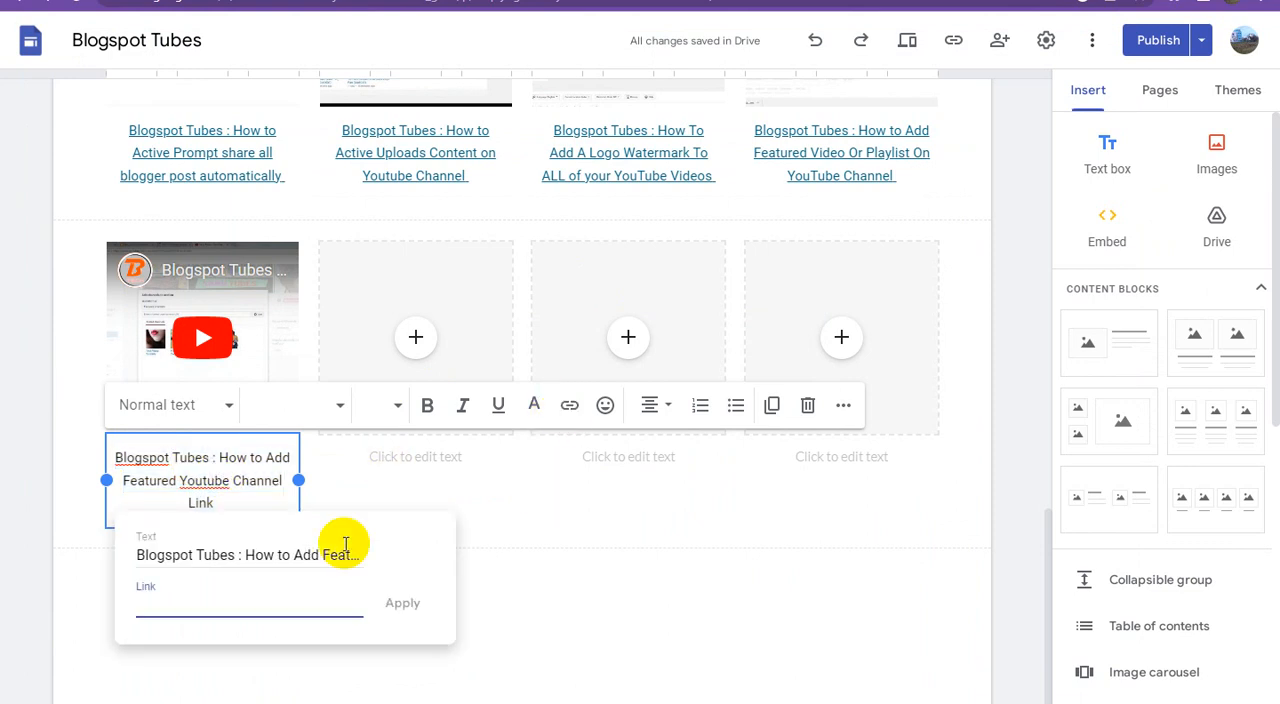
key(ctrl+v)
click(402, 603)
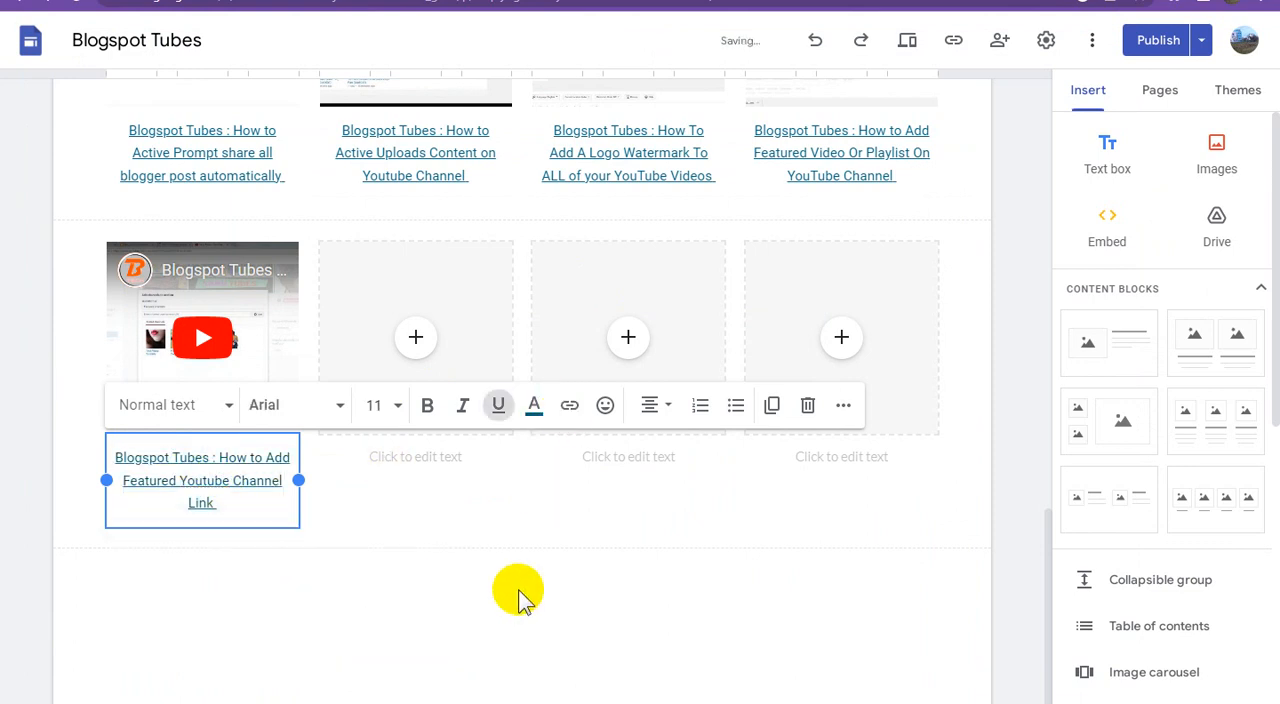
click(550, 613)
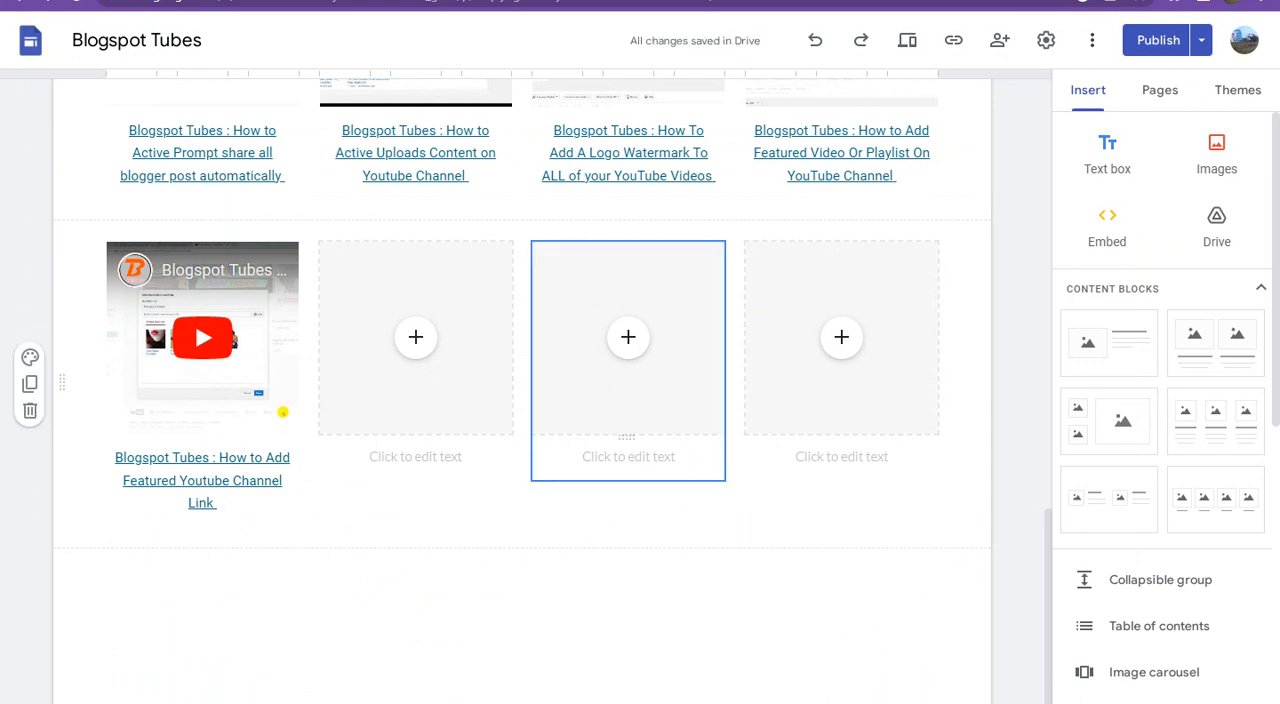
Step: In YouTube Studio, tick the "How to Properly Upload Videos on New Youtube Channel" video and copy its shareable link
click(640, 2)
click(950, 102)
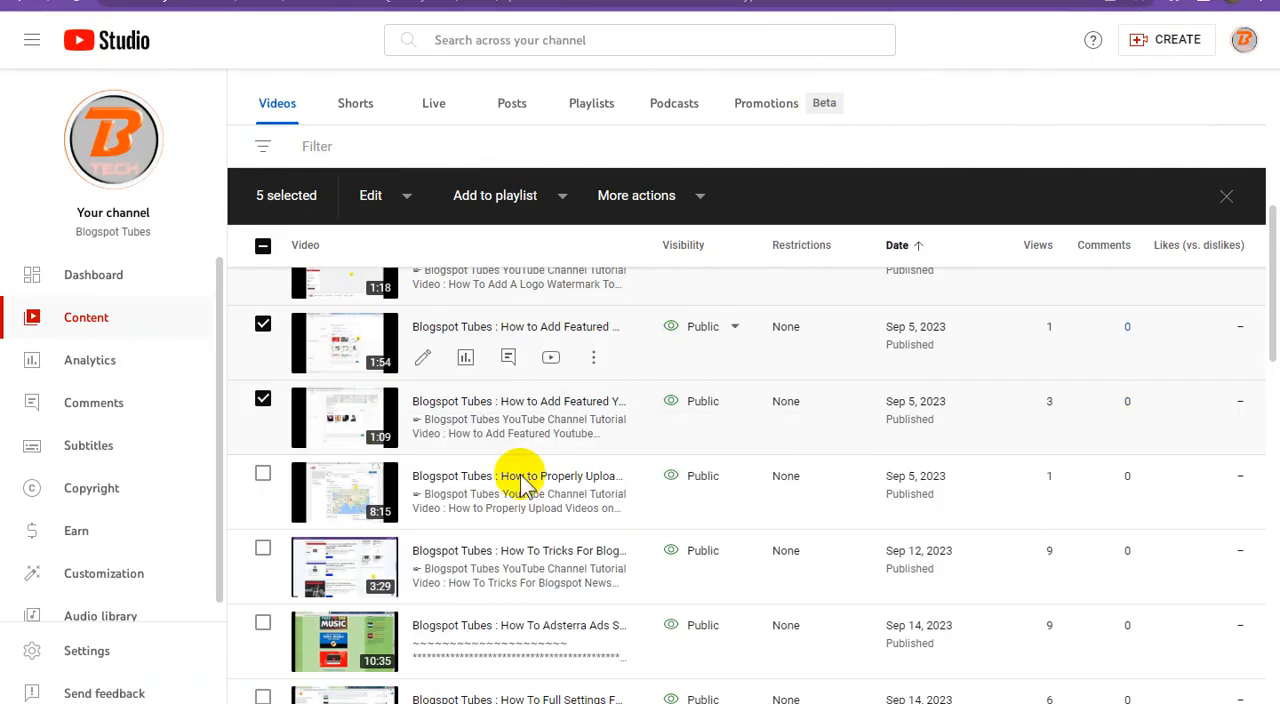
scroll(512, 490, down, 1)
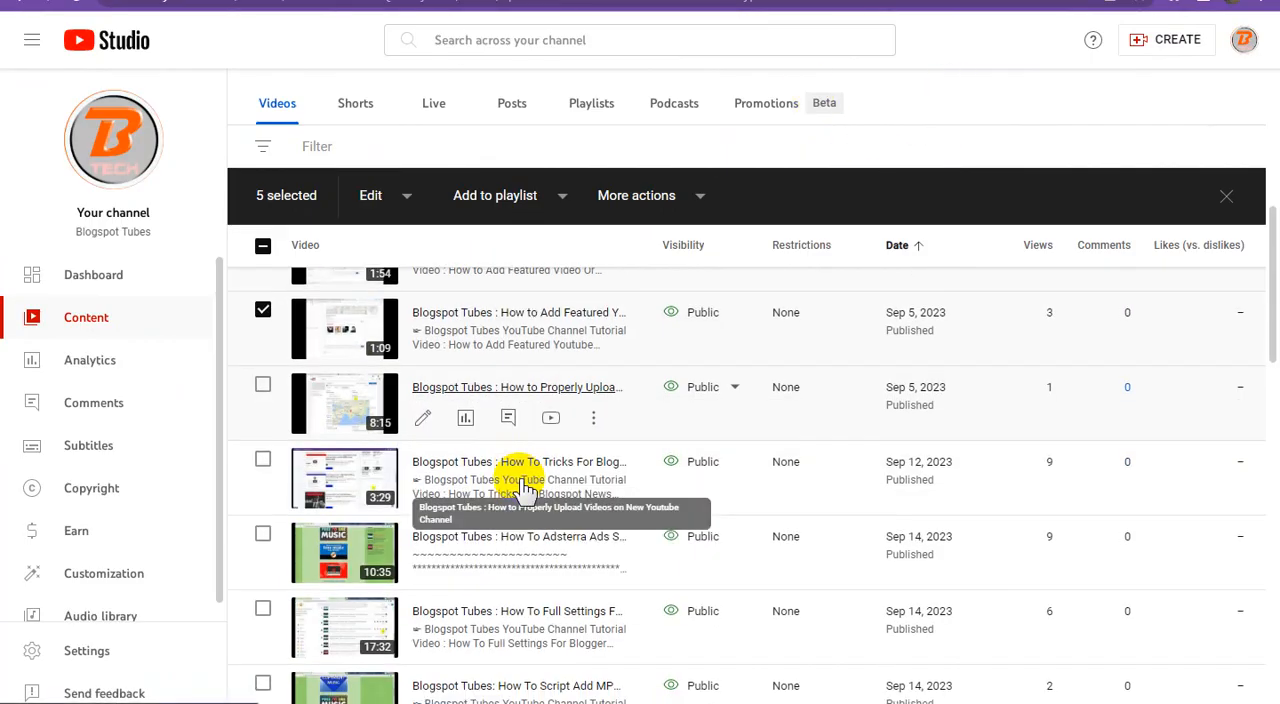
click(266, 387)
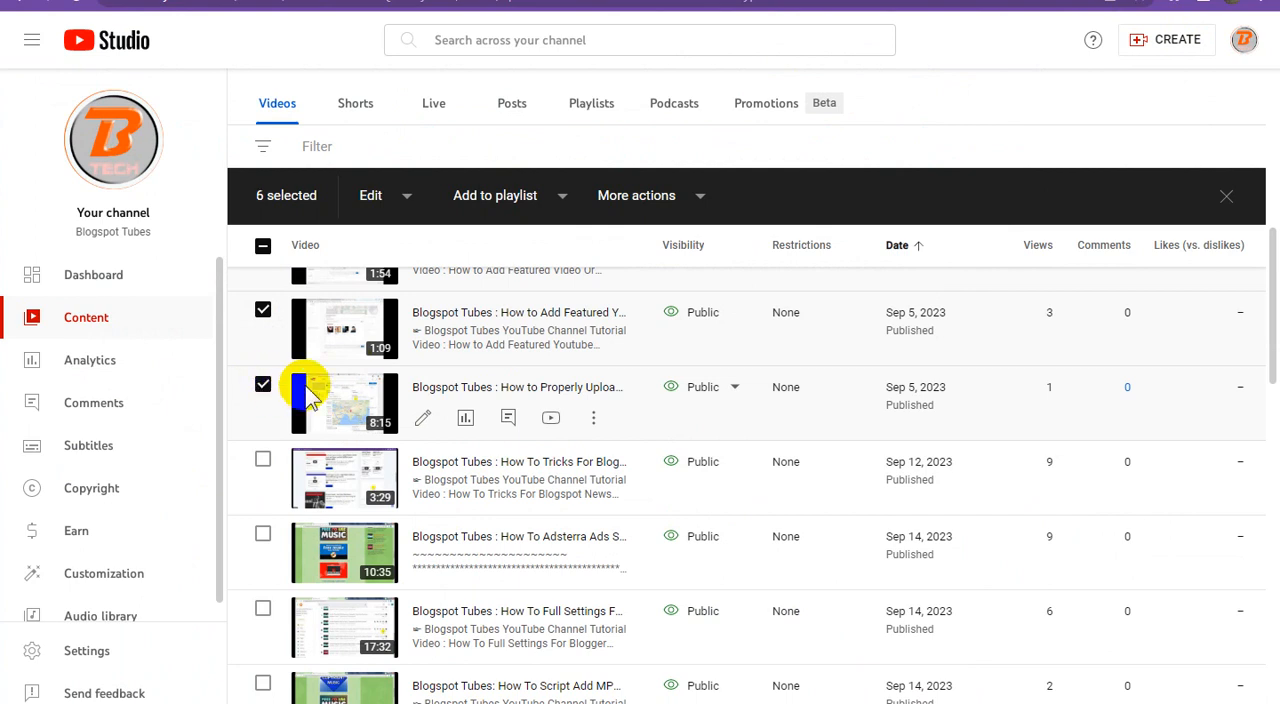
click(594, 422)
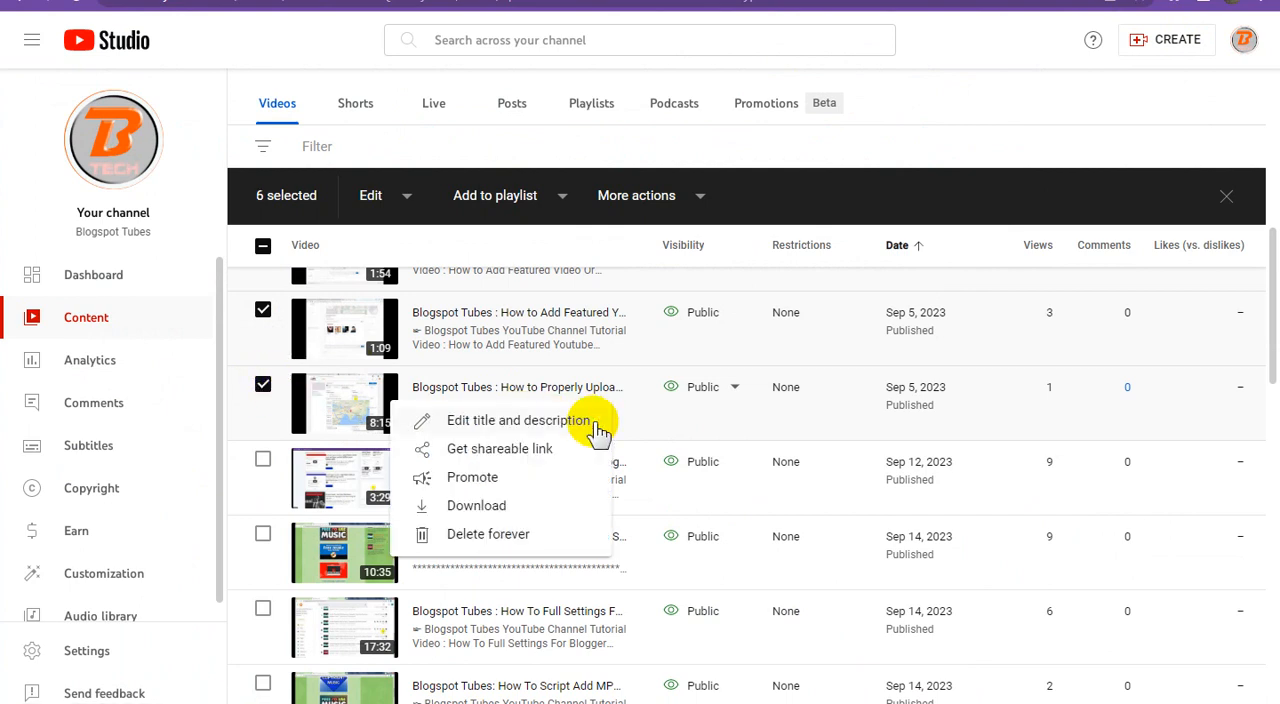
click(487, 450)
Step: Return to Google Sites and embed the YouTube video found with the copied link in the block's second placeholder
click(700, 1)
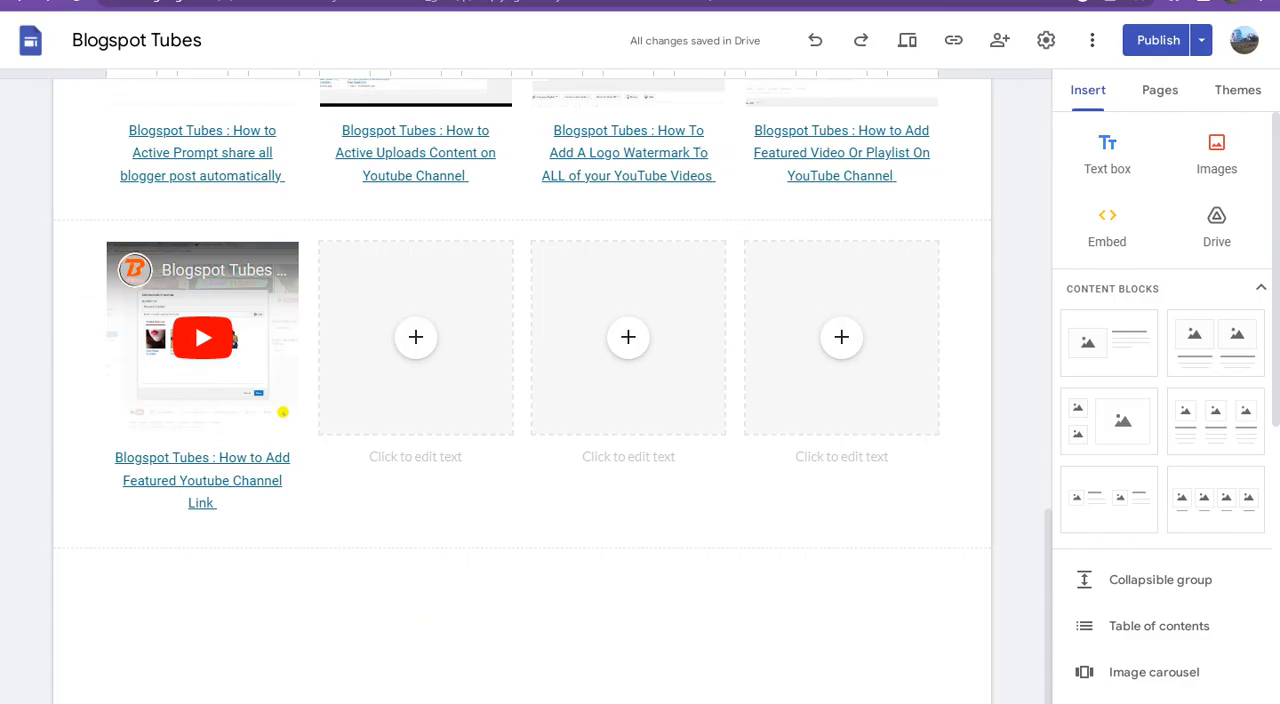
click(420, 340)
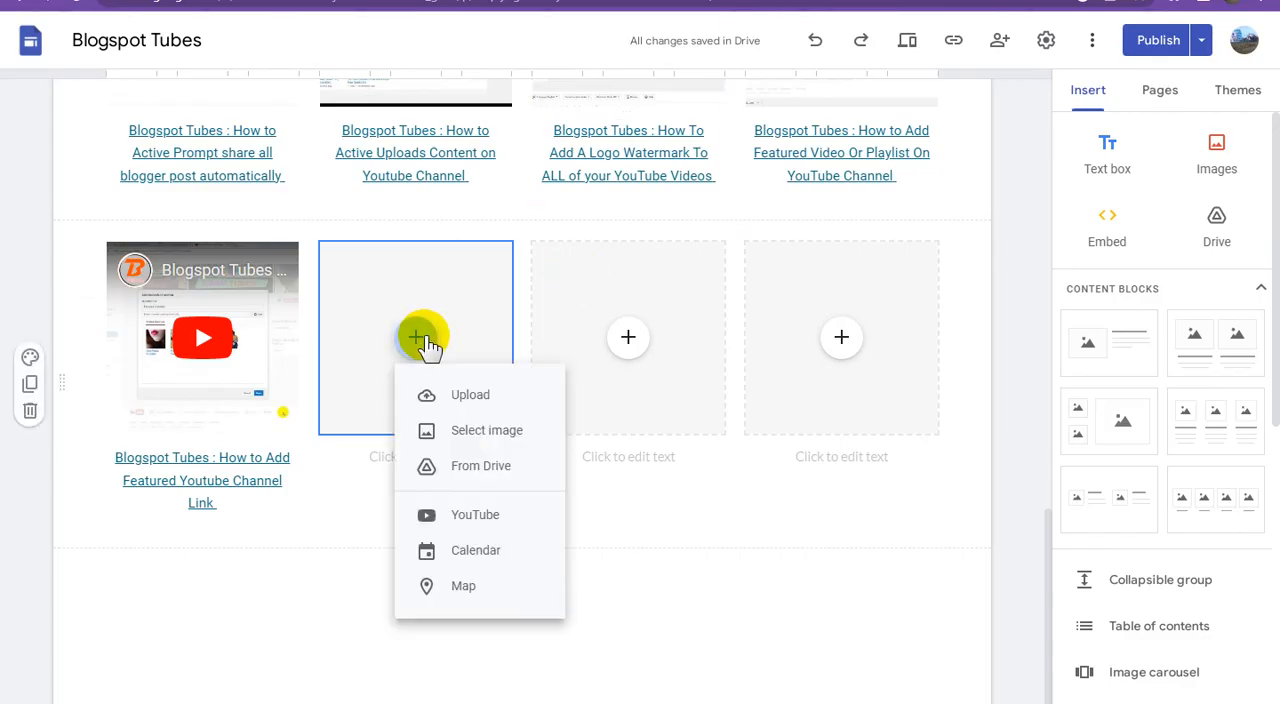
click(503, 514)
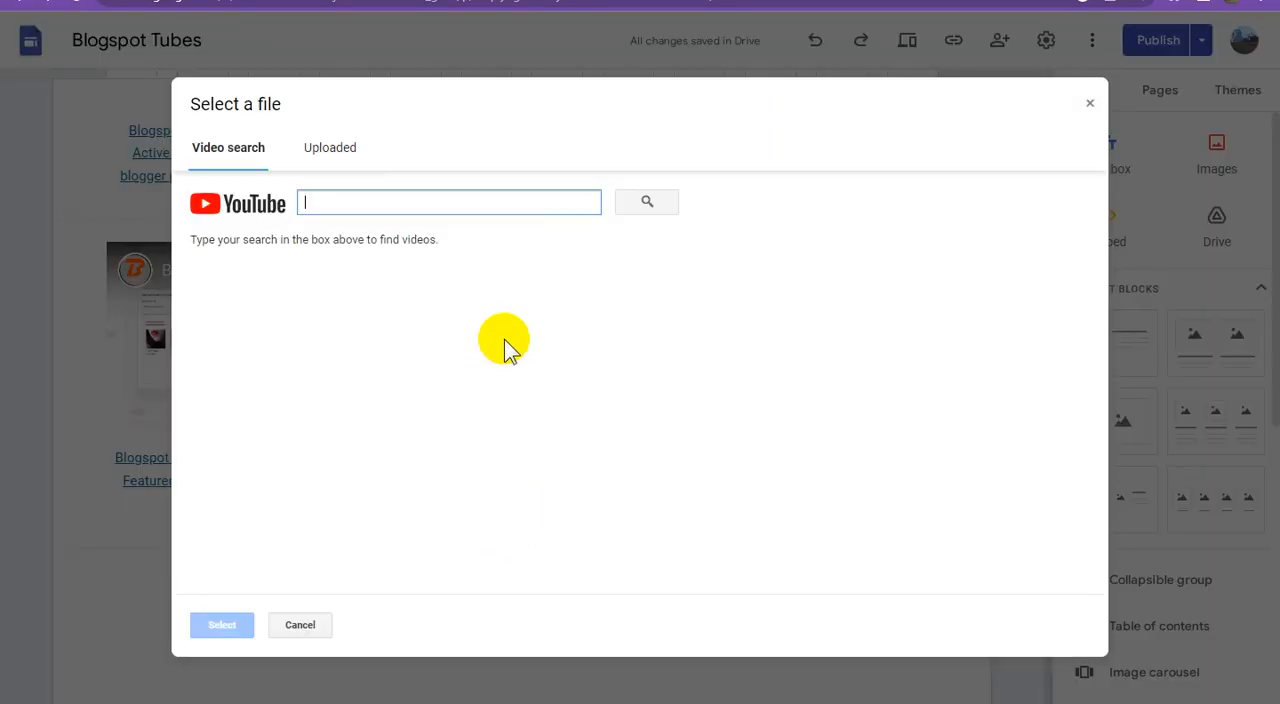
key(ctrl+v)
click(647, 202)
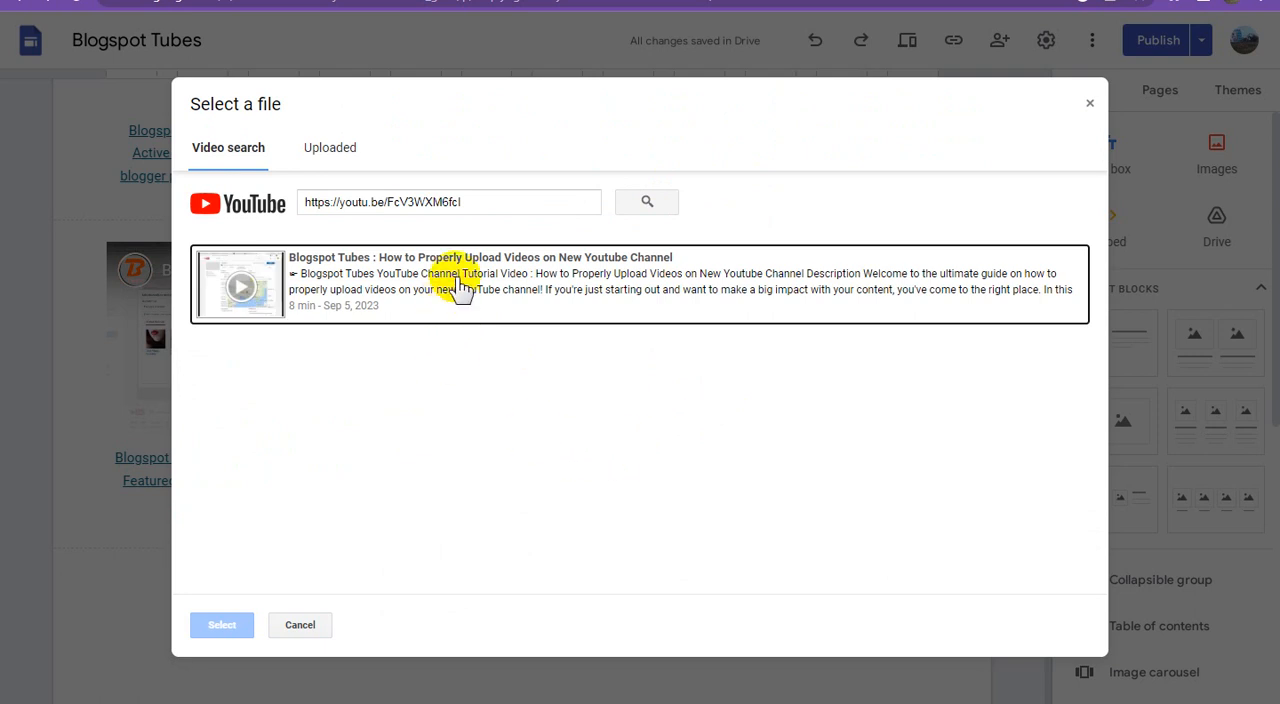
click(457, 292)
click(245, 621)
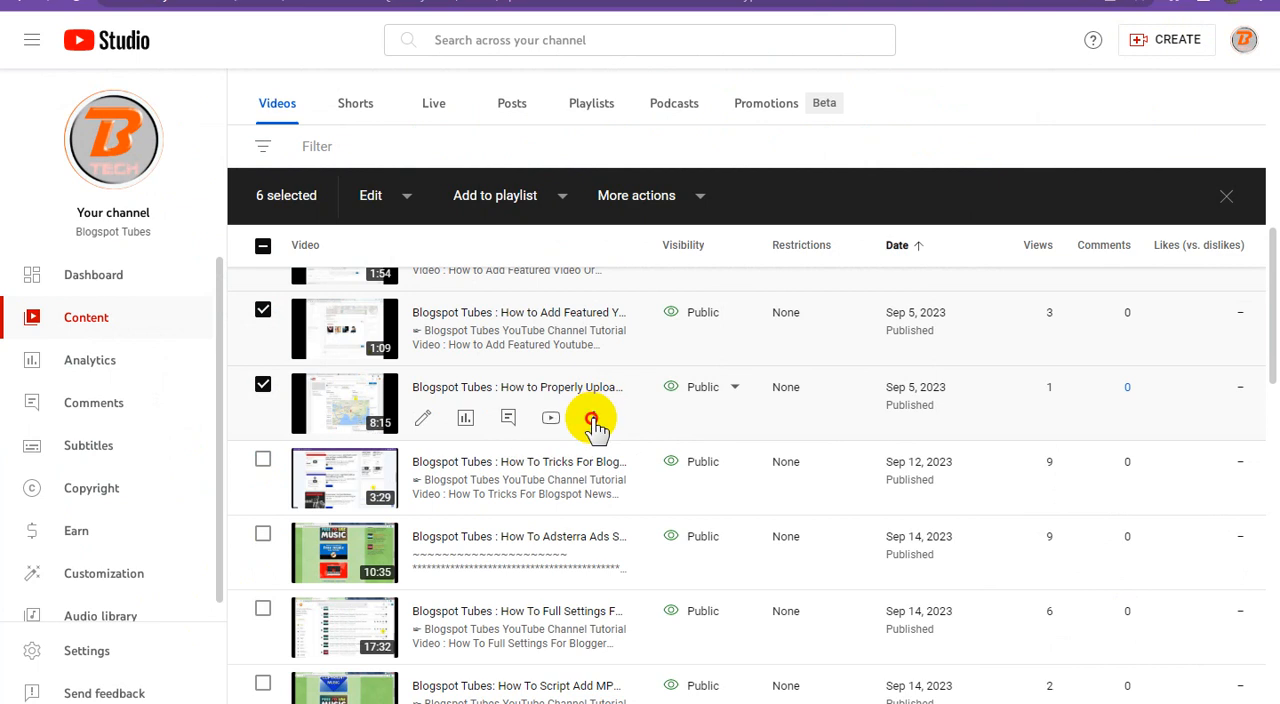
Step: Copy the title "Blogspot Tubes : How to Properly Upload Videos on New Youtube Channel" from YouTube Studio and paste it as the second video's caption
click(594, 418)
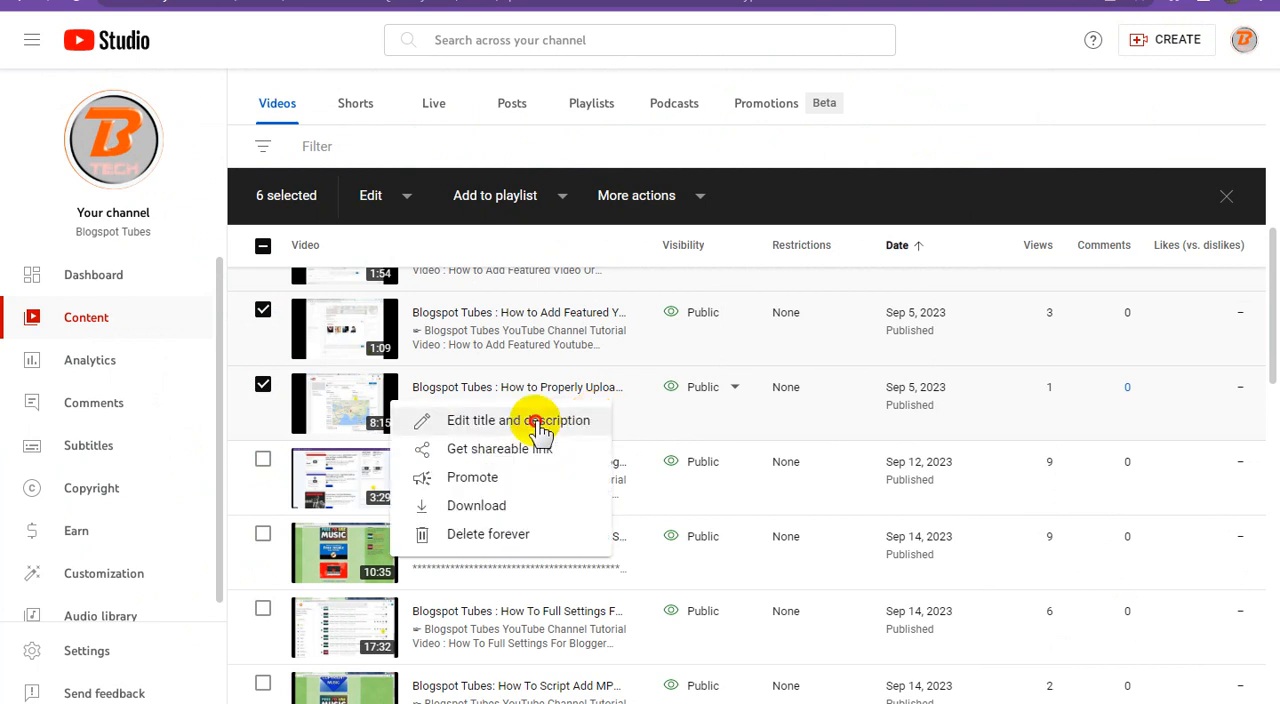
click(575, 421)
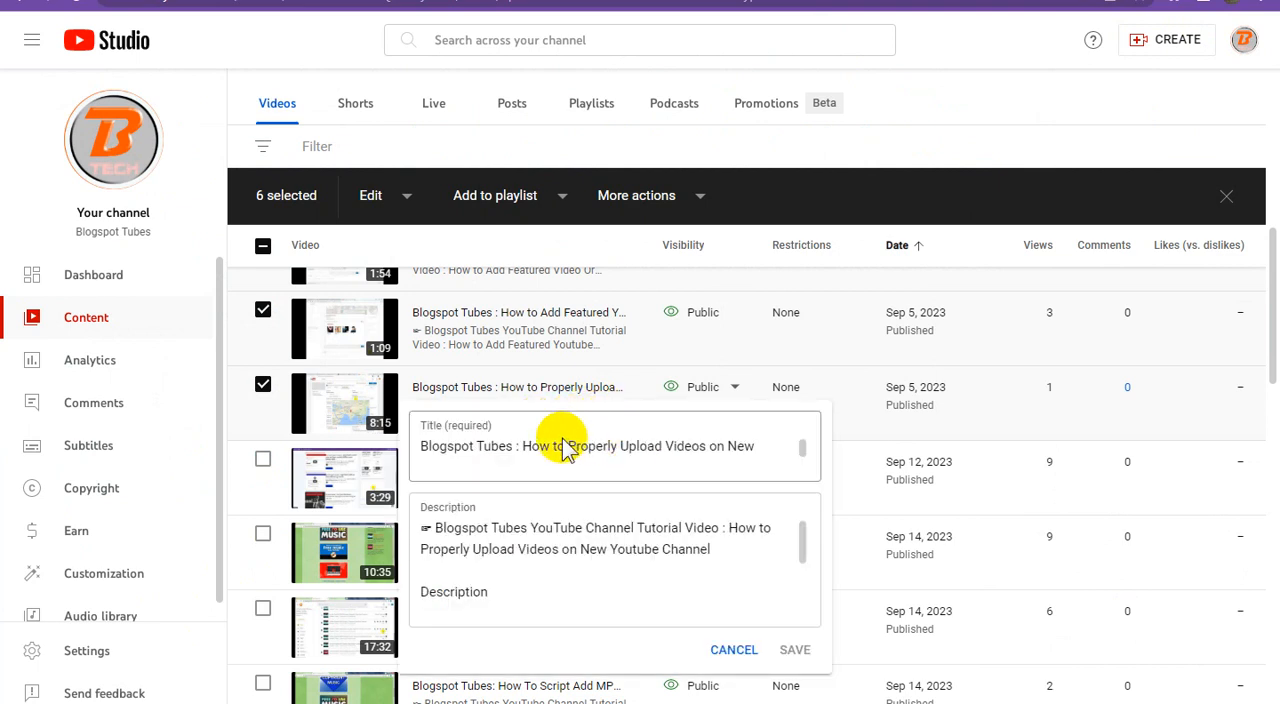
click(580, 448)
key(ctrl+a)
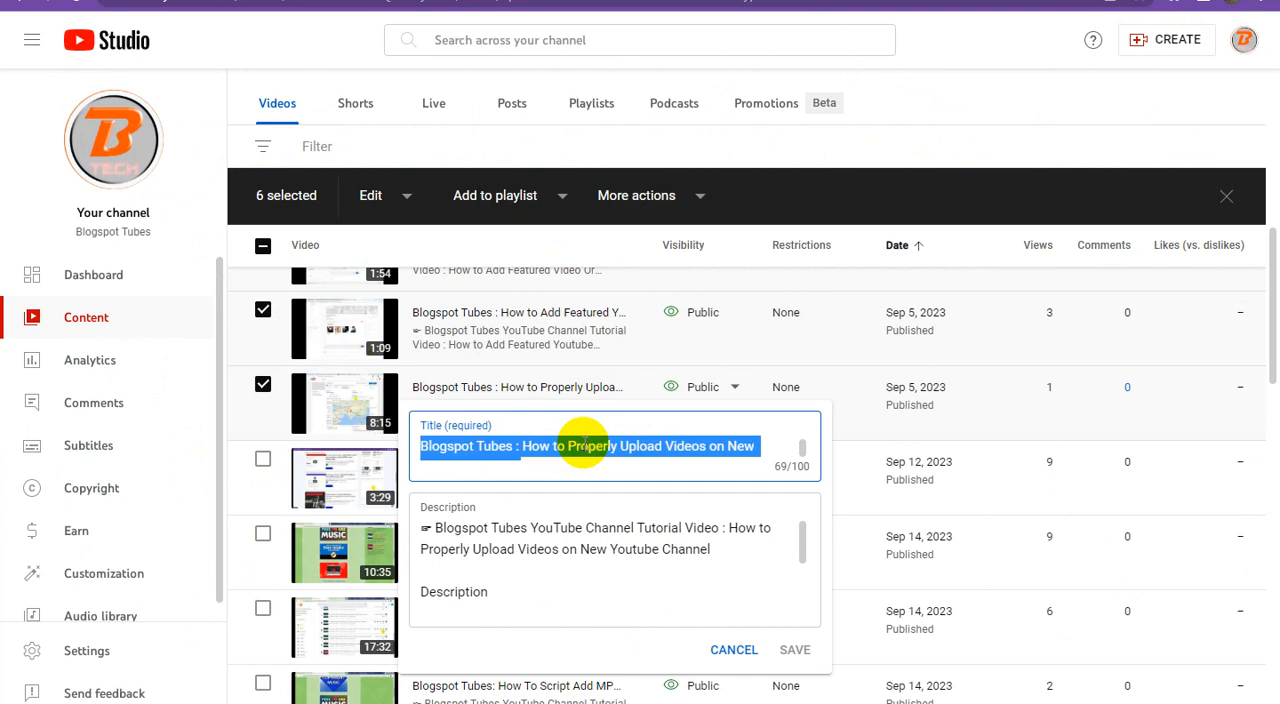
click(730, 1)
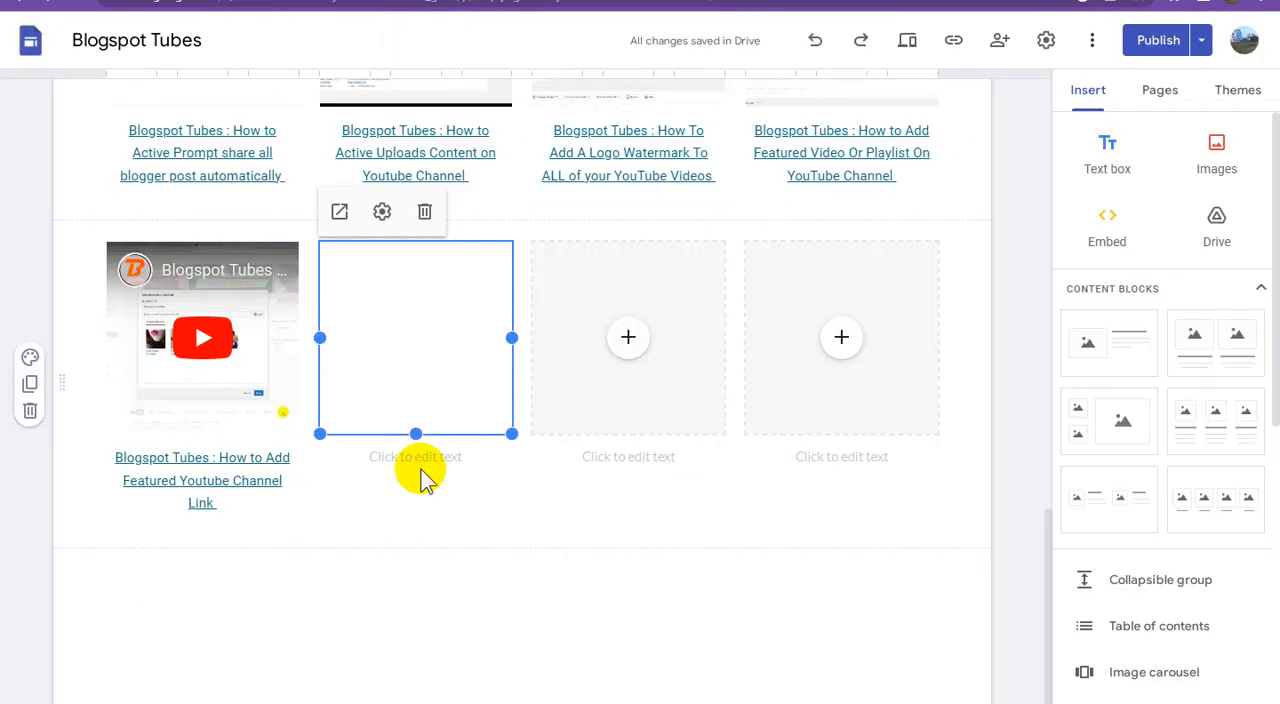
click(433, 459)
key(ctrl+v)
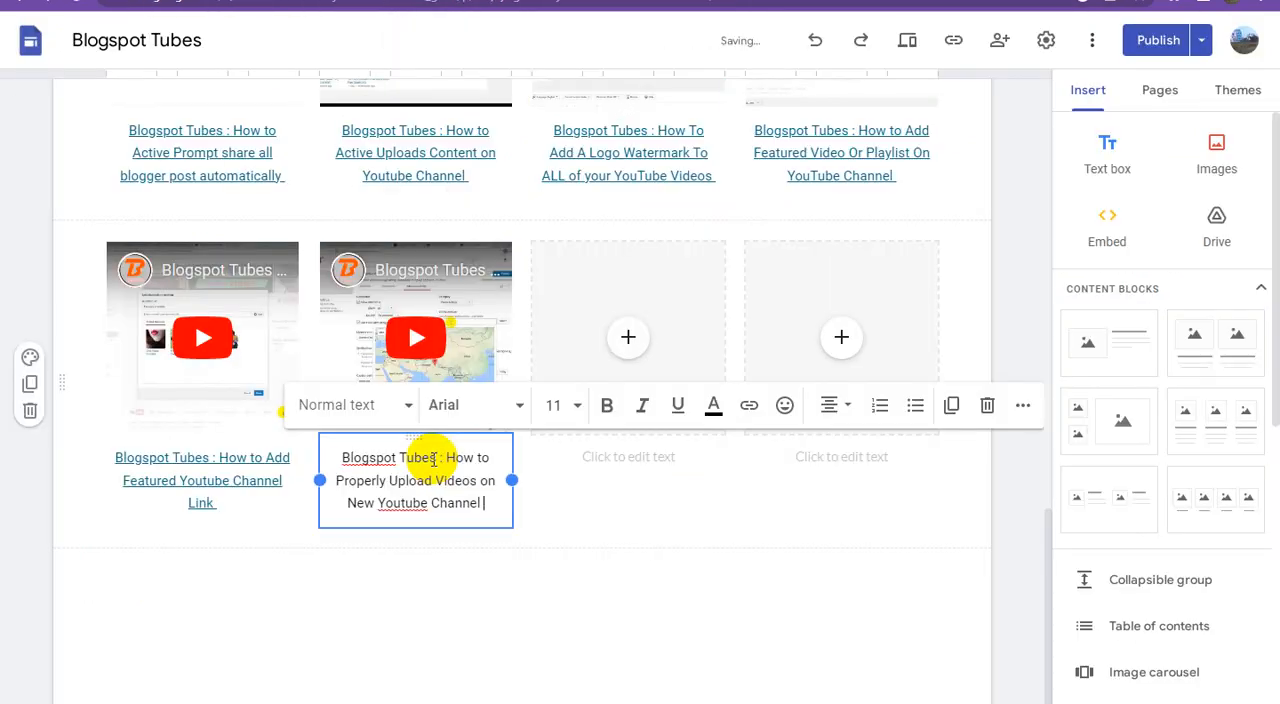
Step: Link the words "Blogspot Tubes" in the second video's caption to the Adsterra direct link from the text document
key(alt+Tab)
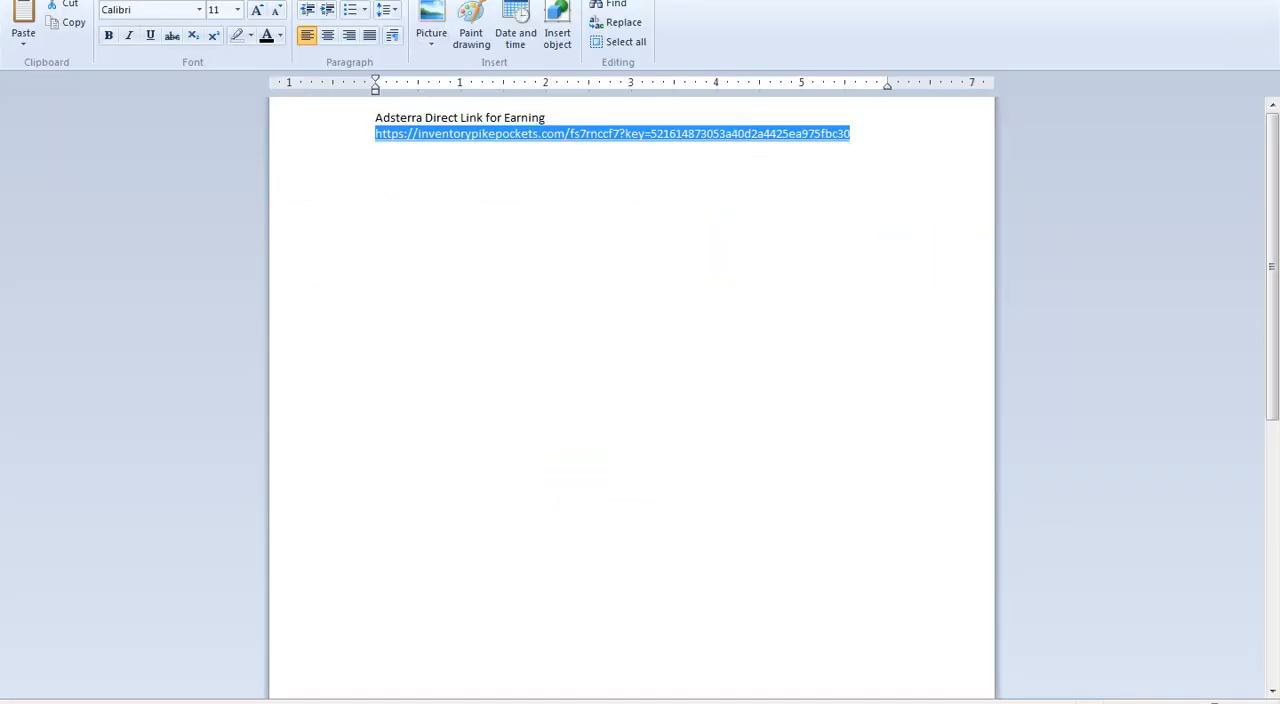
key(alt+Tab)
drag(437, 457, 342, 457)
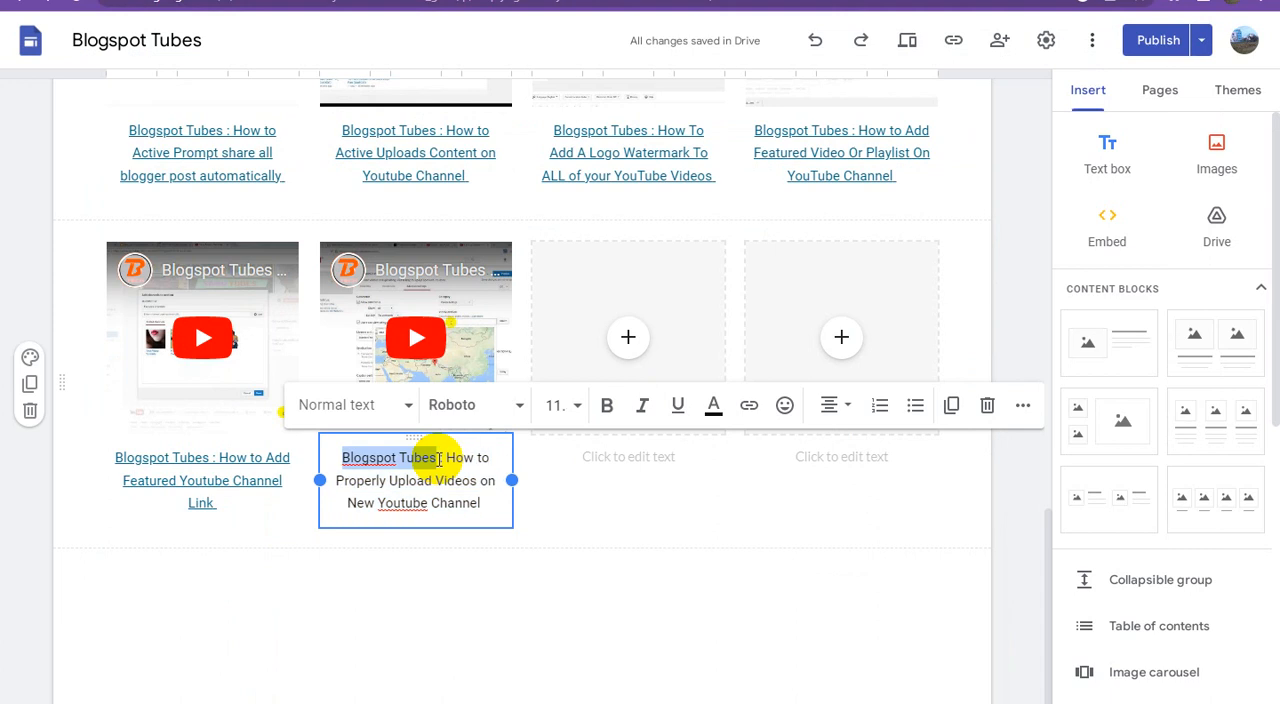
click(749, 405)
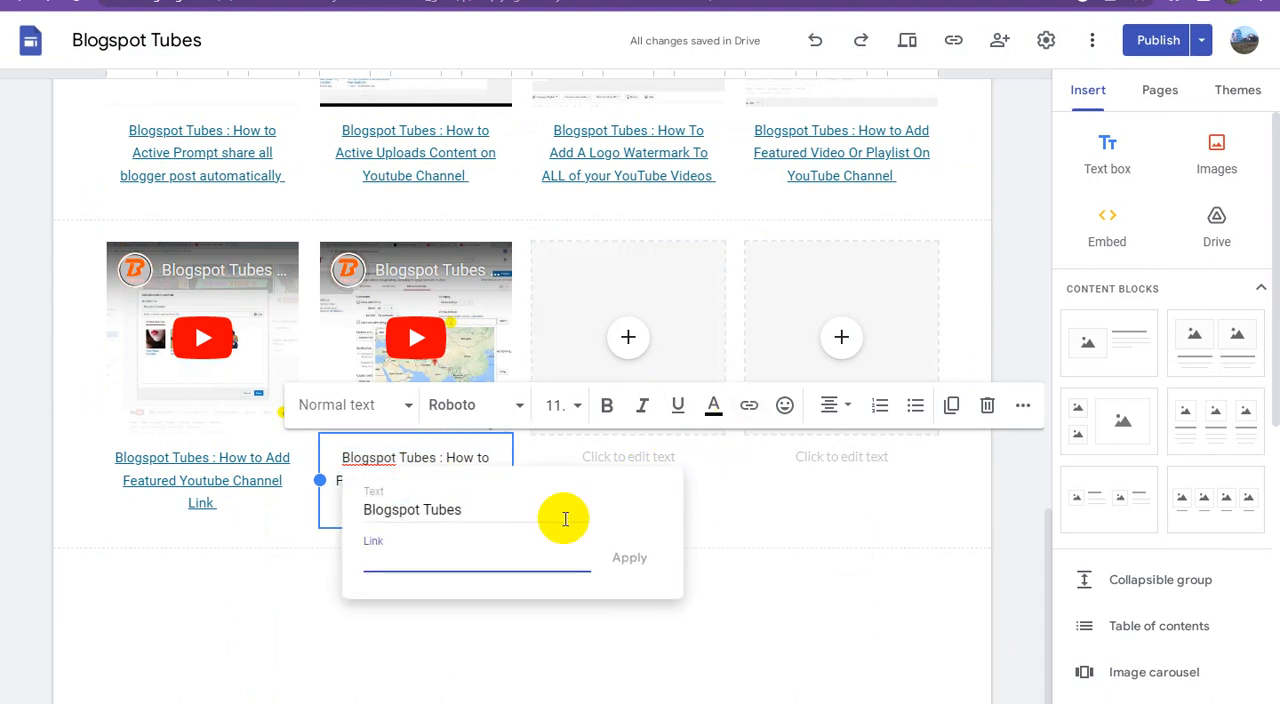
key(ctrl+v)
click(625, 557)
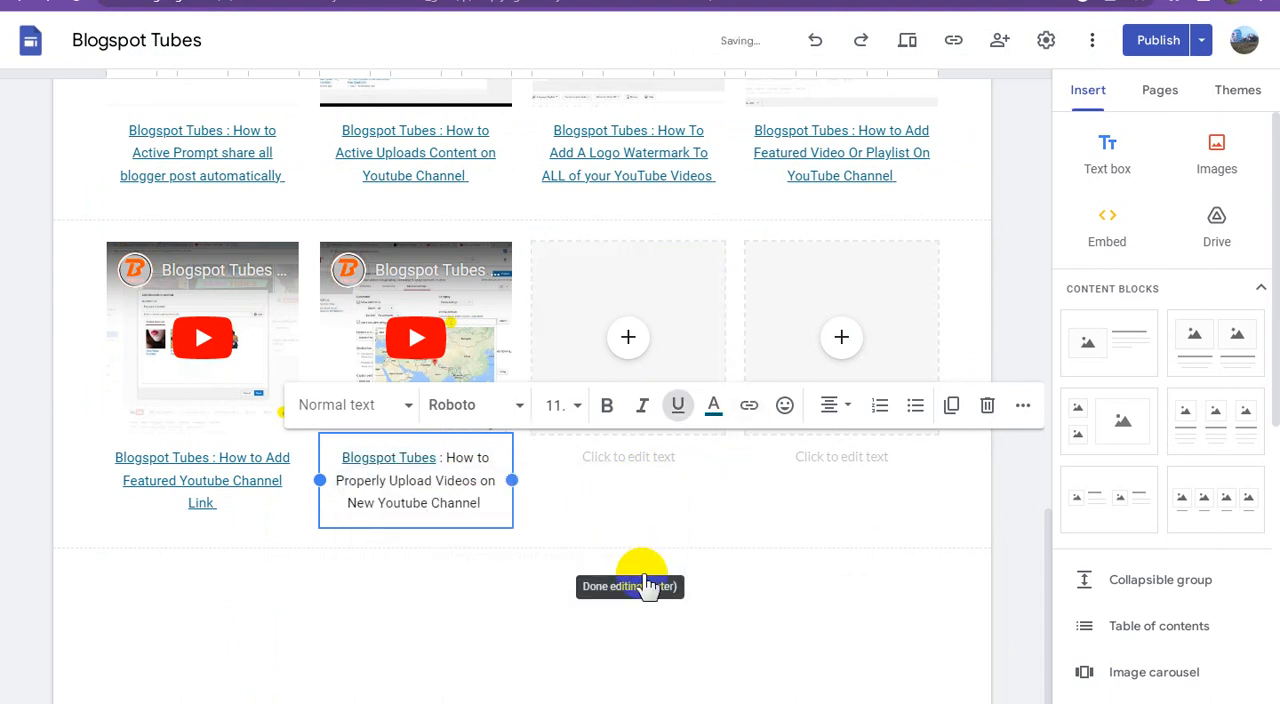
Step: Link the second video's entire caption, not just "Blogspot Tubes", to the Adsterra direct link
click(700, 620)
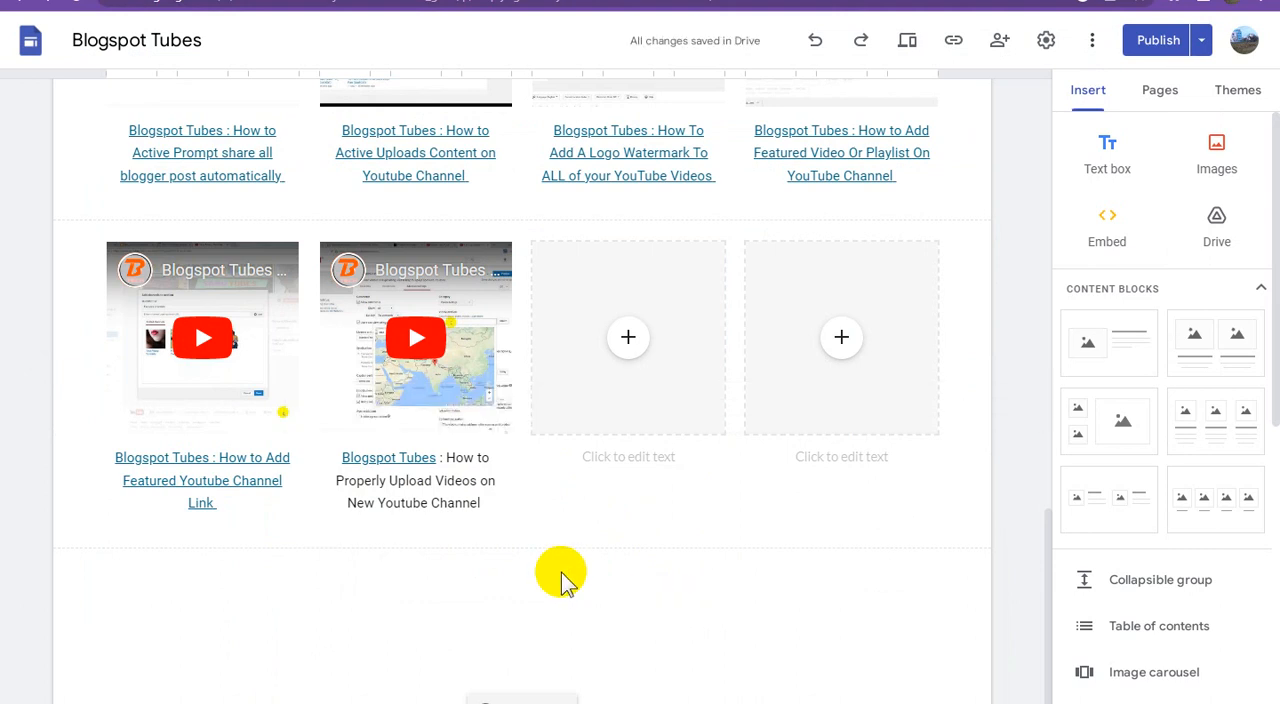
triple_click(469, 474)
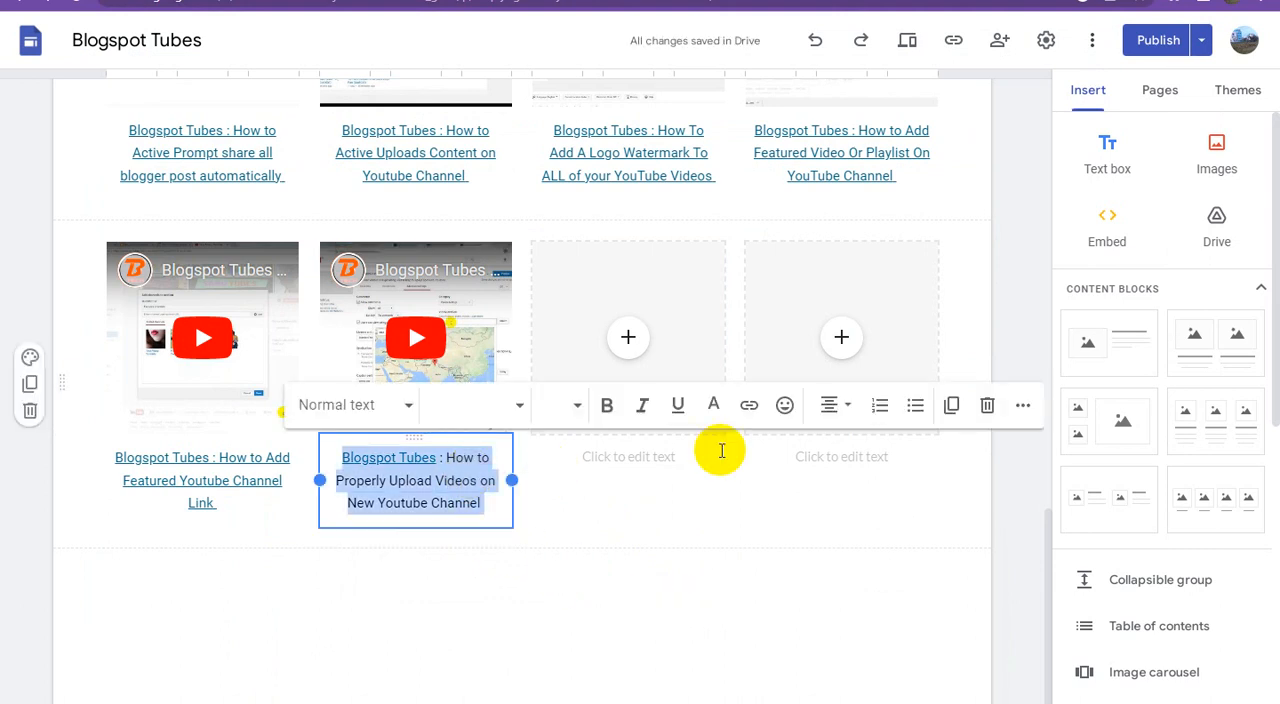
click(749, 410)
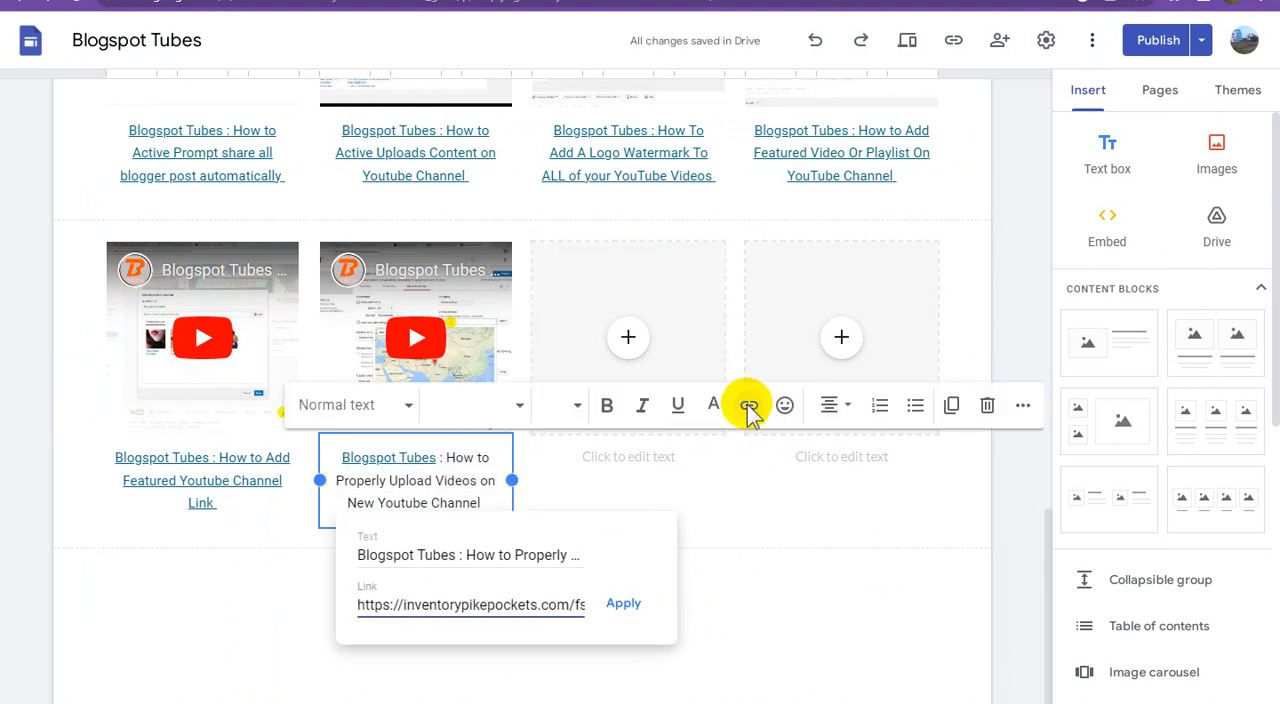
triple_click(514, 612)
key(ctrl+v)
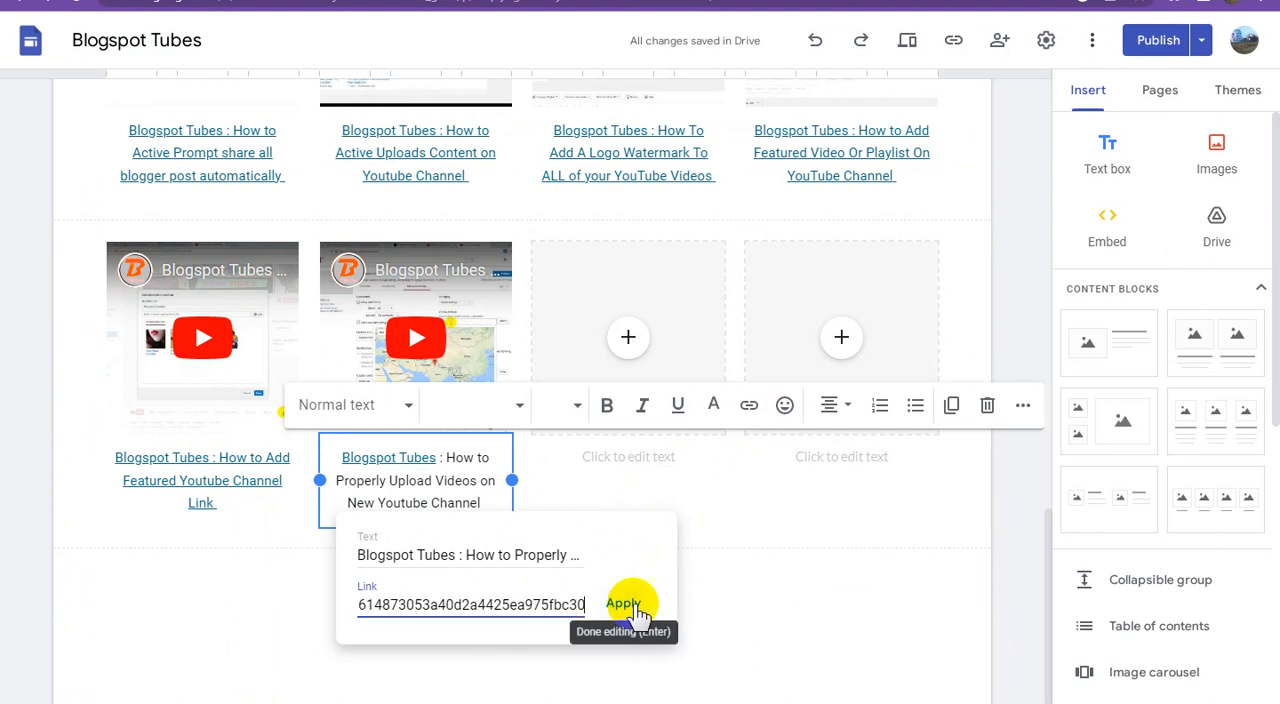
click(634, 607)
click(698, 598)
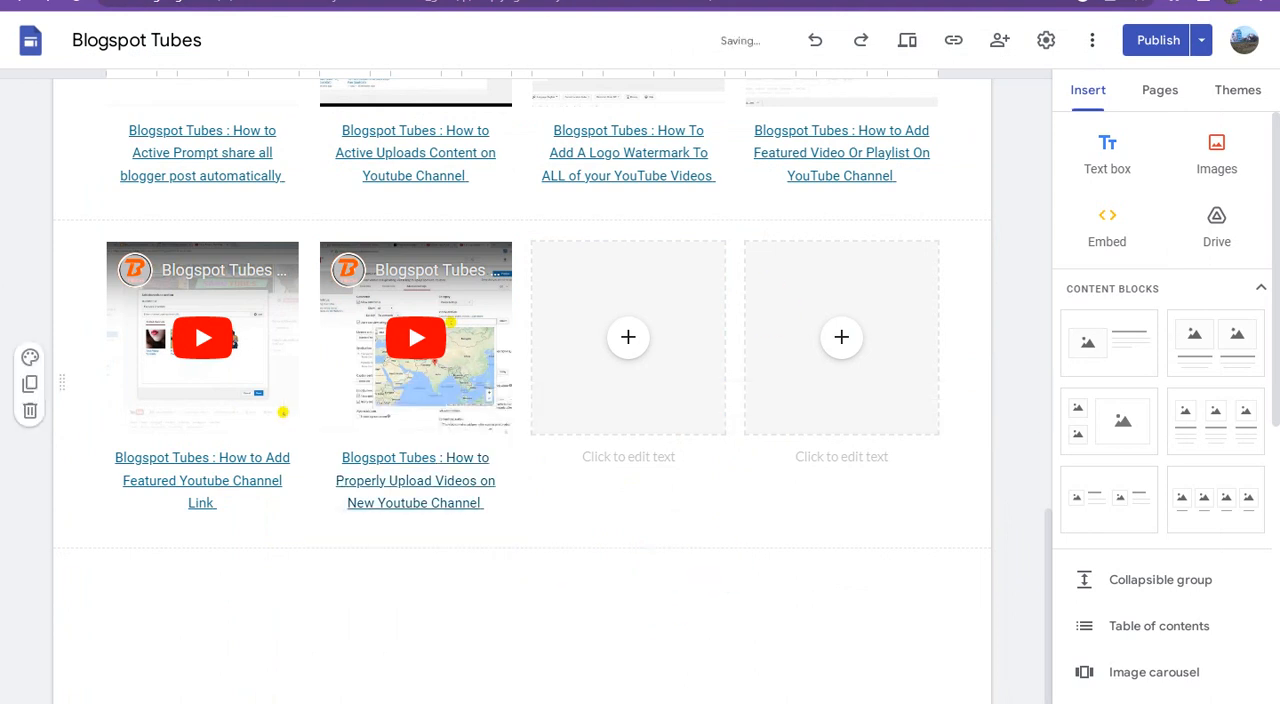
Step: In YouTube Studio, tick the "How To Tricks For Blogspot News Ticker Widget" video and copy its shareable link
click(740, 1)
click(953, 103)
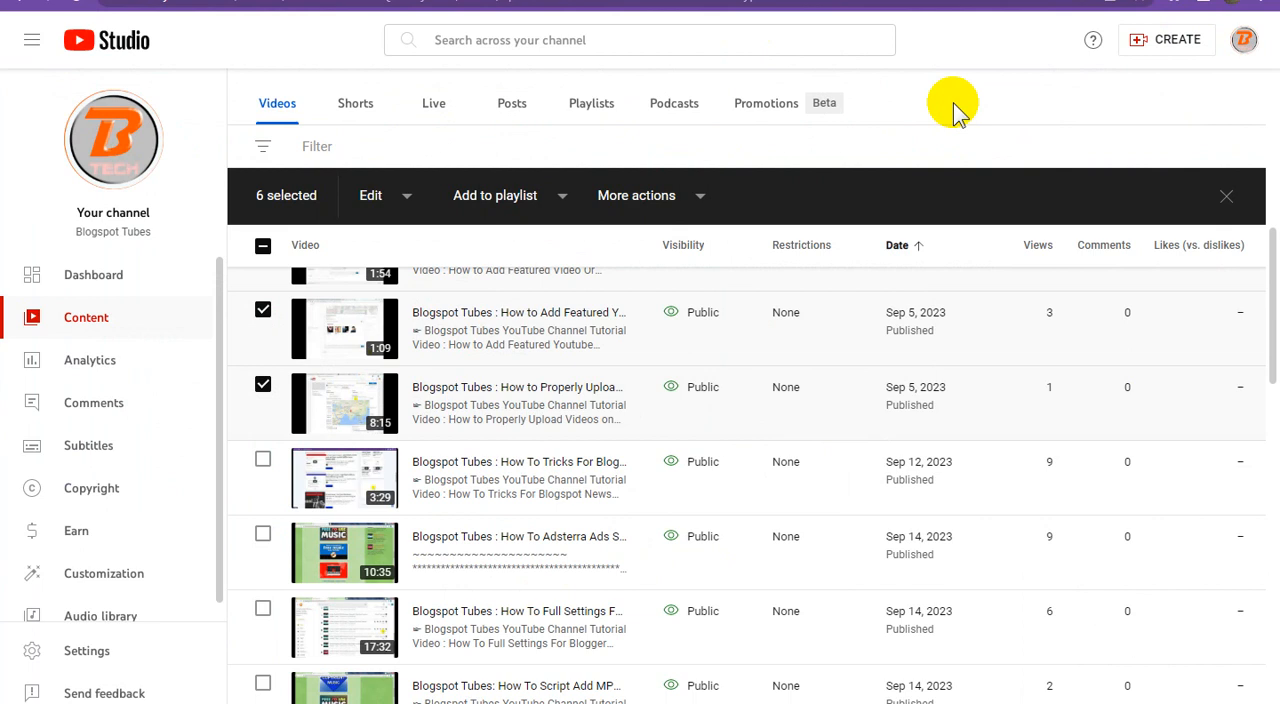
scroll(497, 440, down, 1)
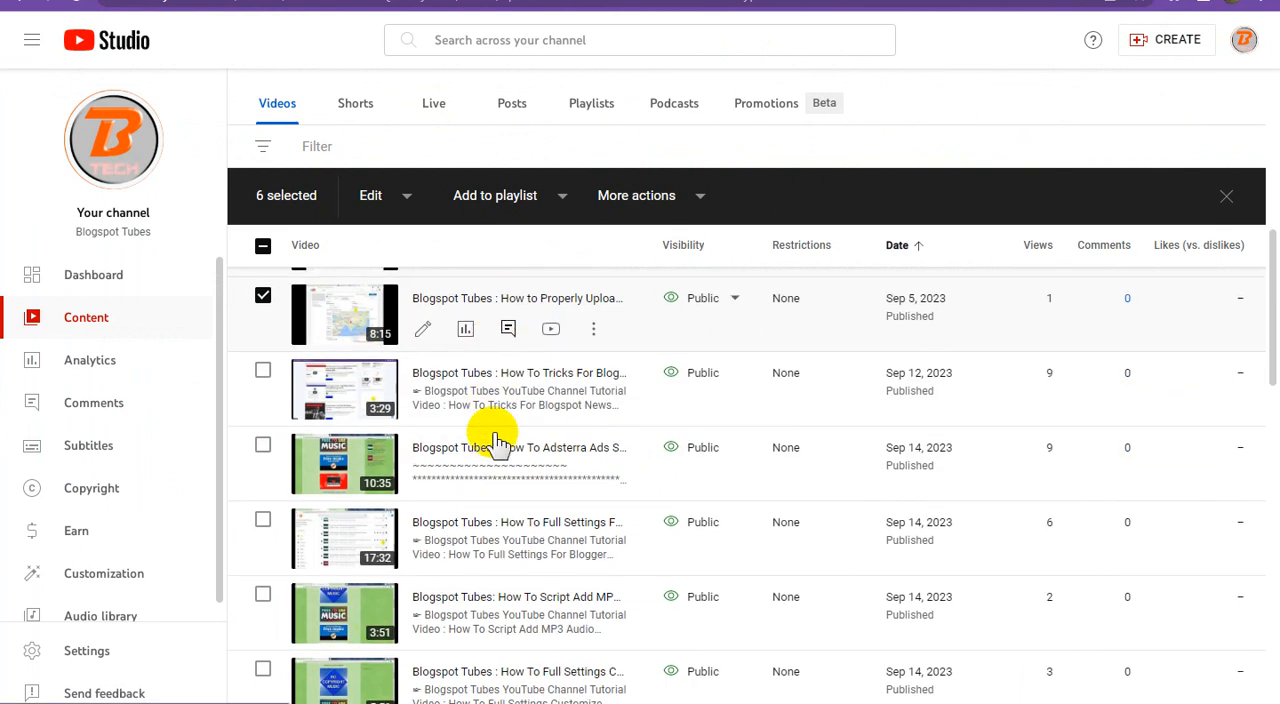
click(266, 374)
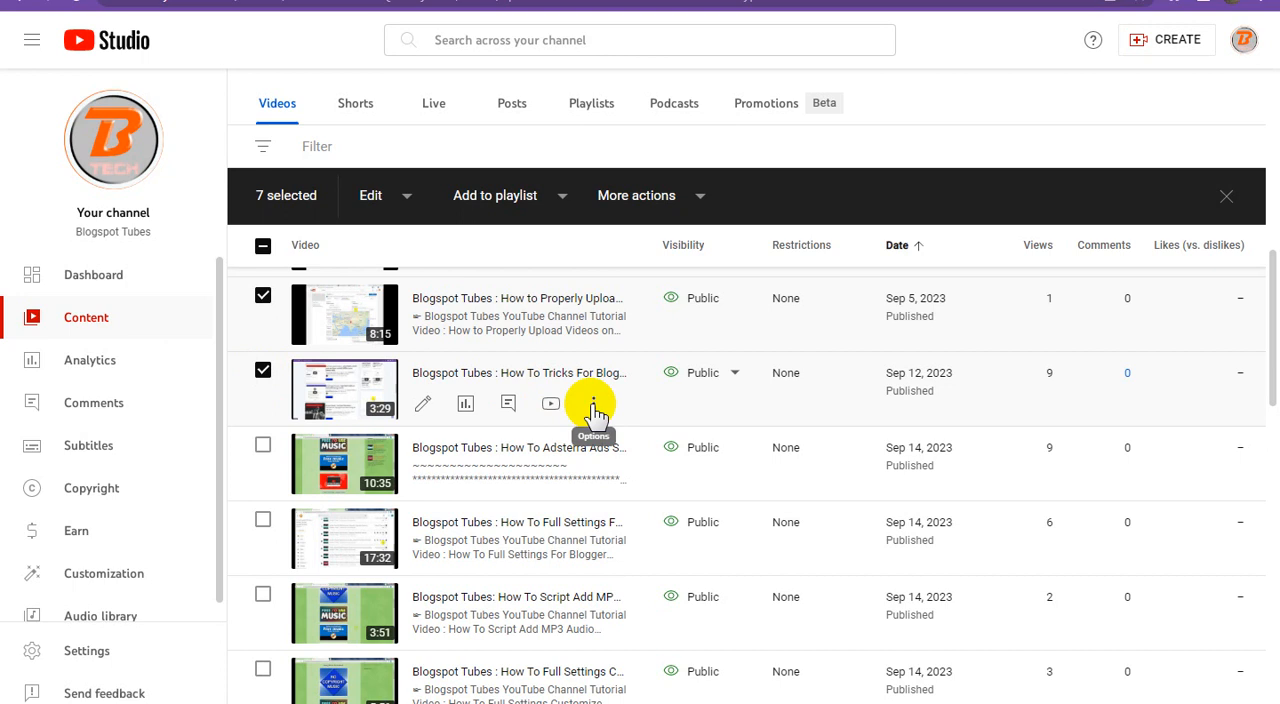
click(594, 410)
click(486, 433)
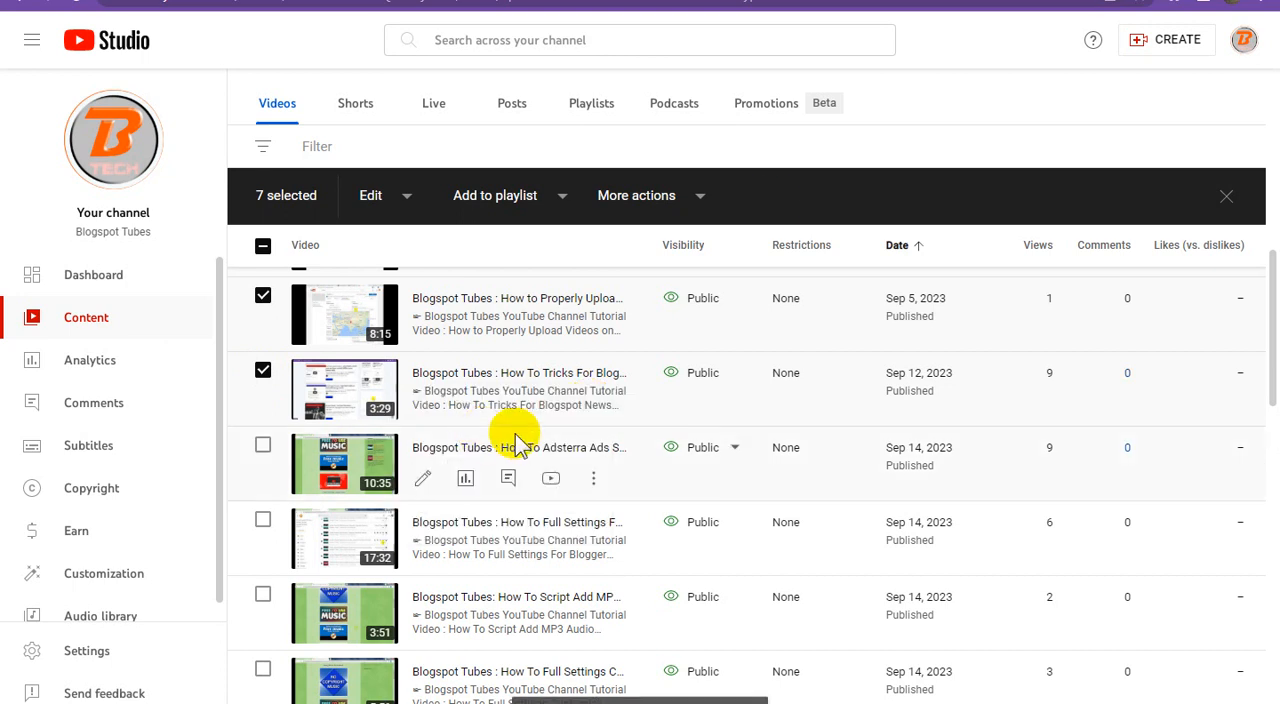
Step: Return to Google Sites and embed the YouTube video found with the copied link in the block's third placeholder
click(850, 1)
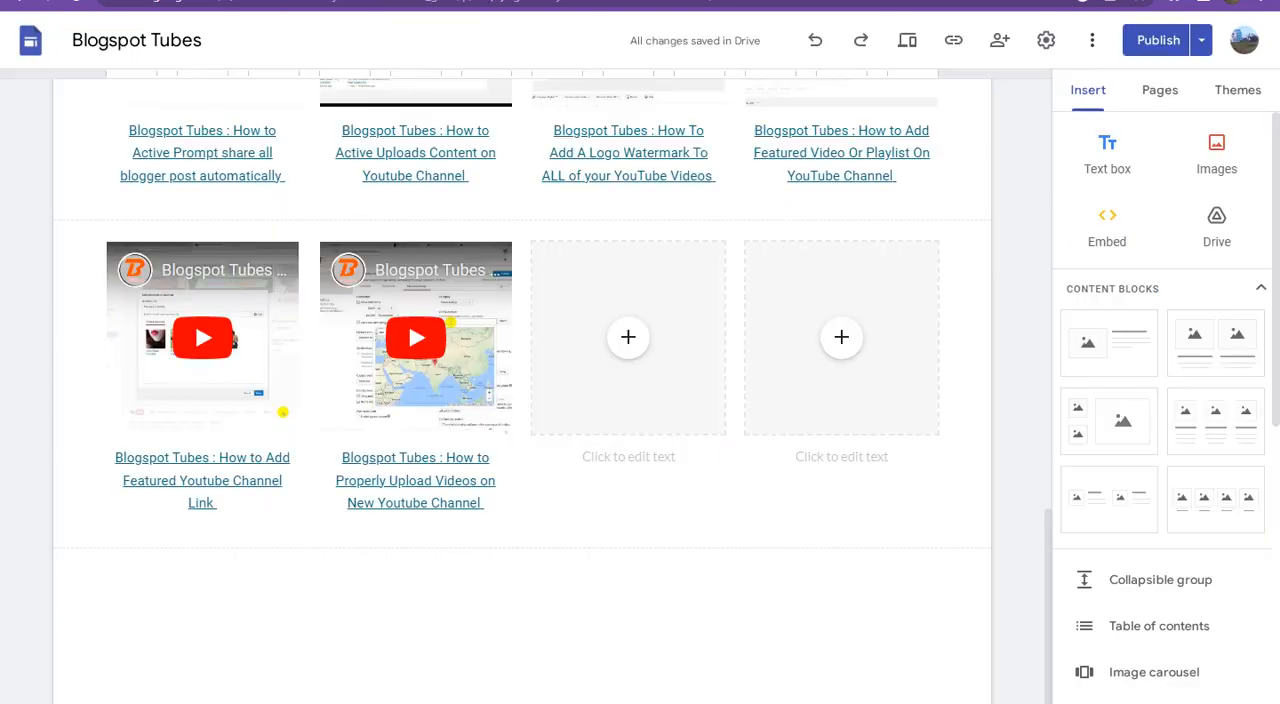
click(628, 340)
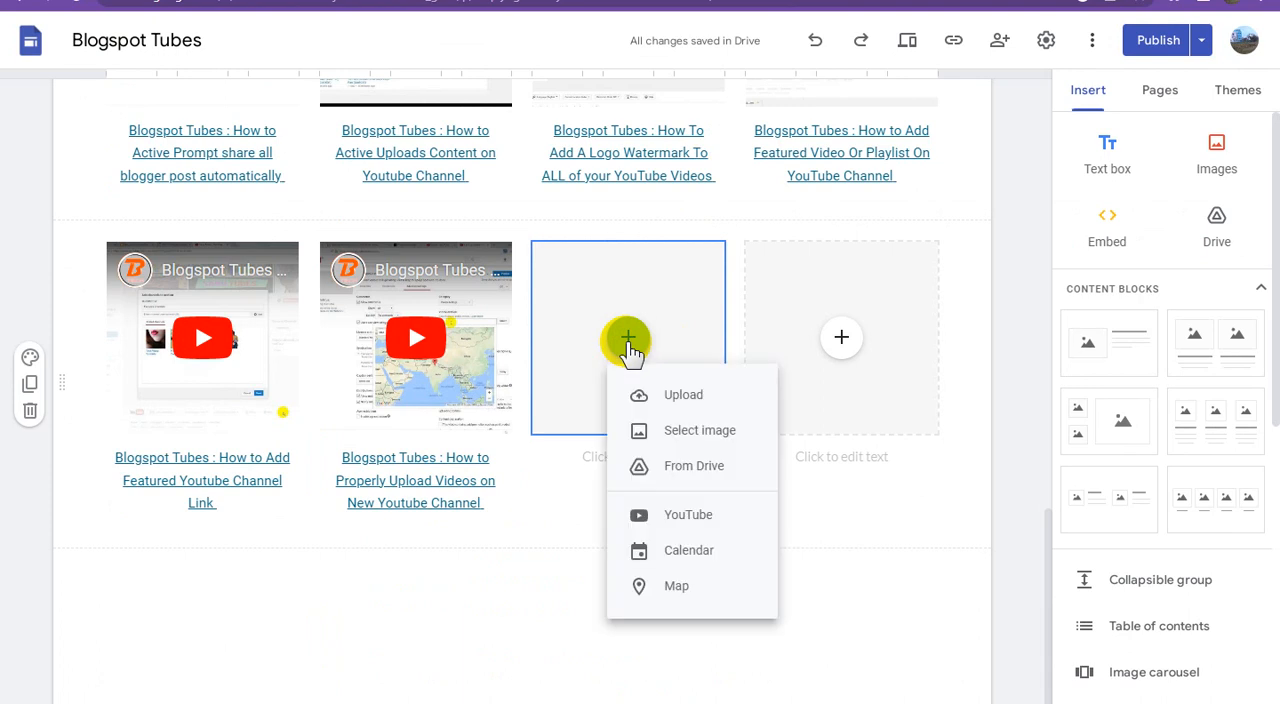
click(703, 514)
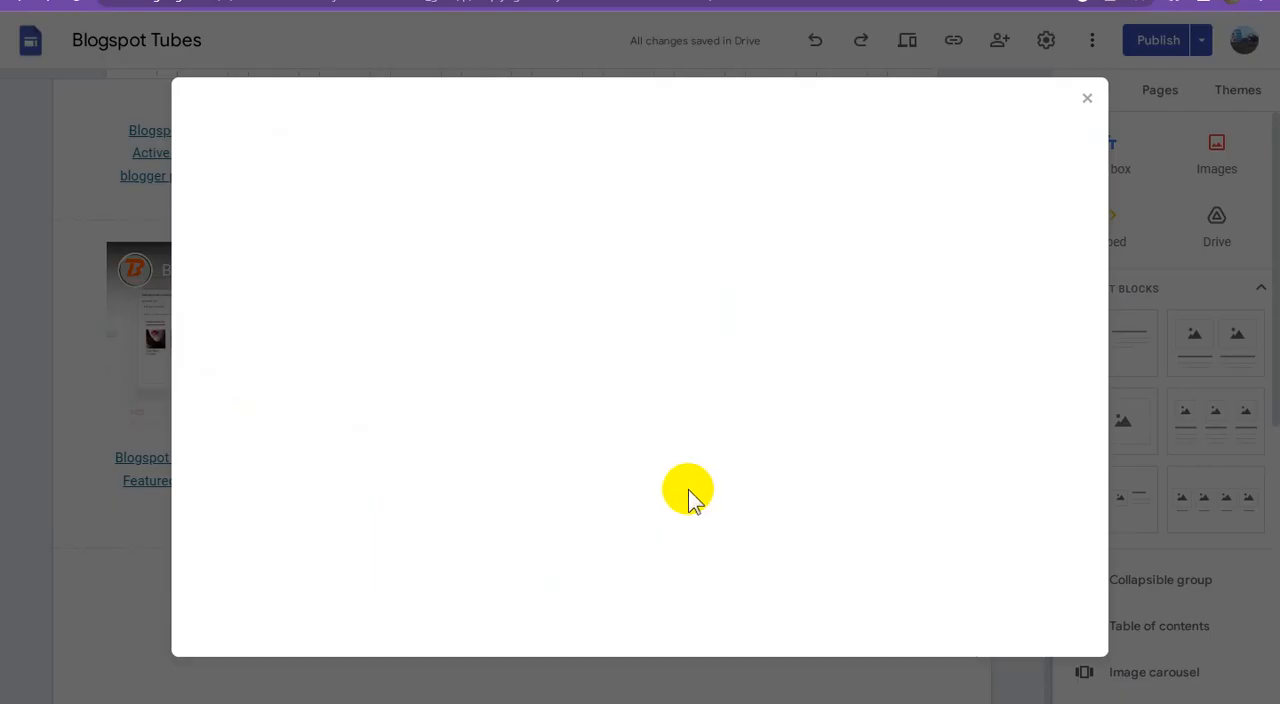
click(523, 200)
key(ctrl+v)
click(648, 203)
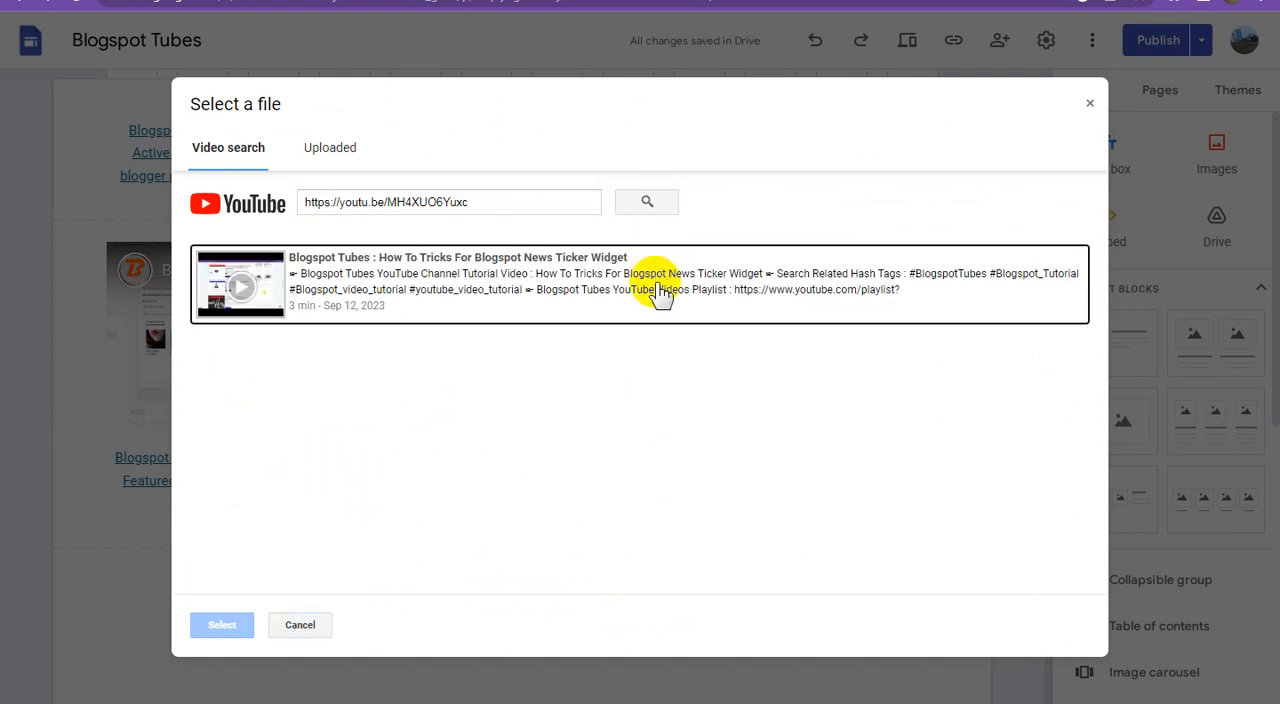
click(415, 275)
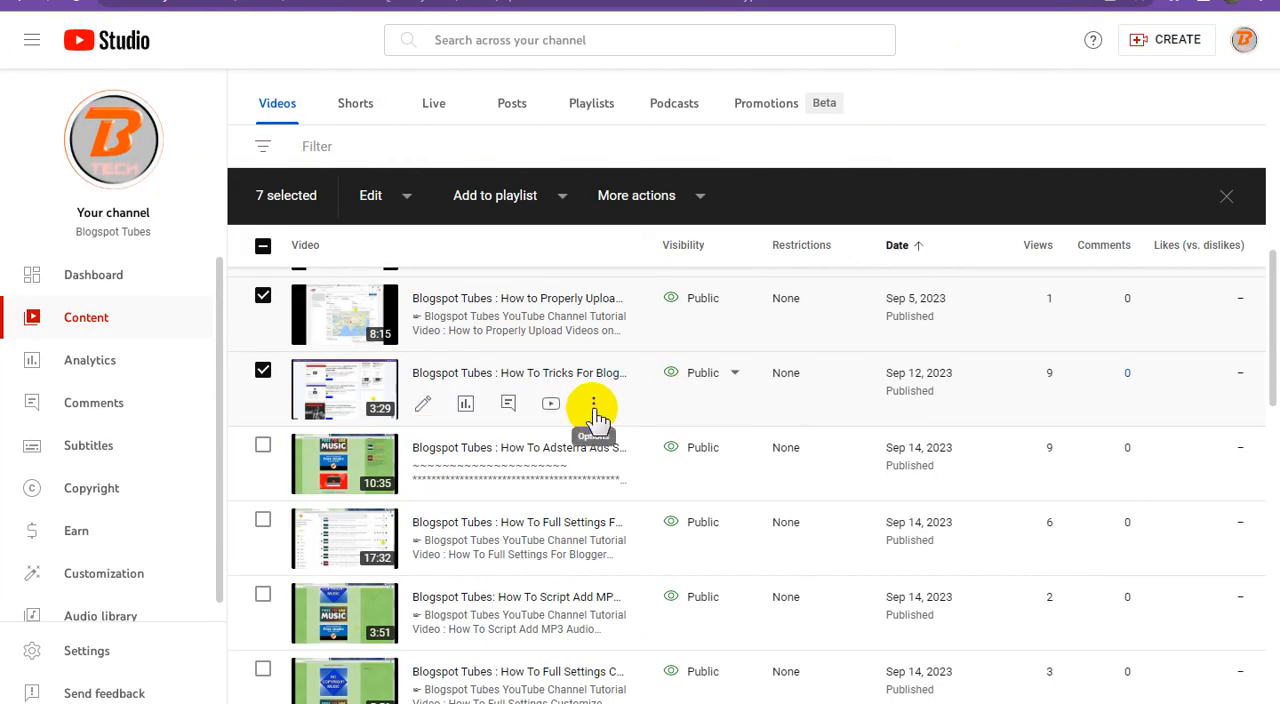
Step: Copy the title "Blogspot Tubes : How To Tricks For Blogspot News Ticker Widget" from YouTube Studio and paste it as the third video's caption
click(593, 408)
click(553, 408)
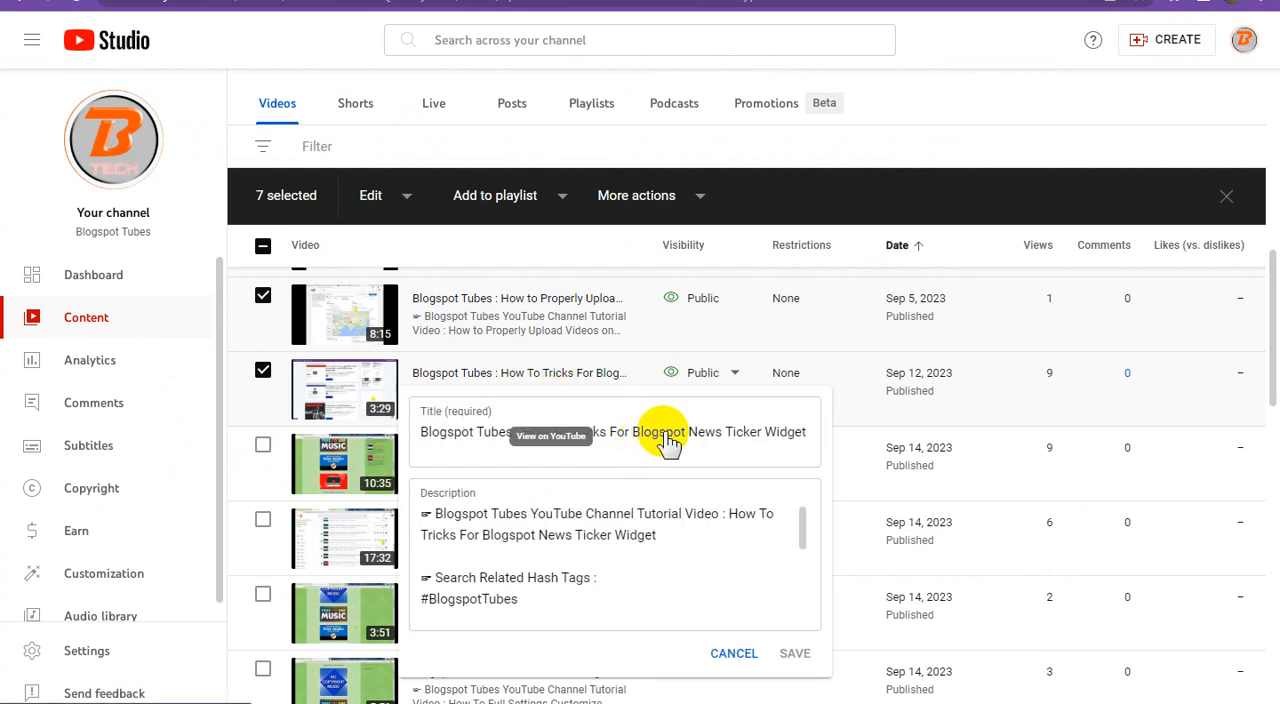
triple_click(673, 434)
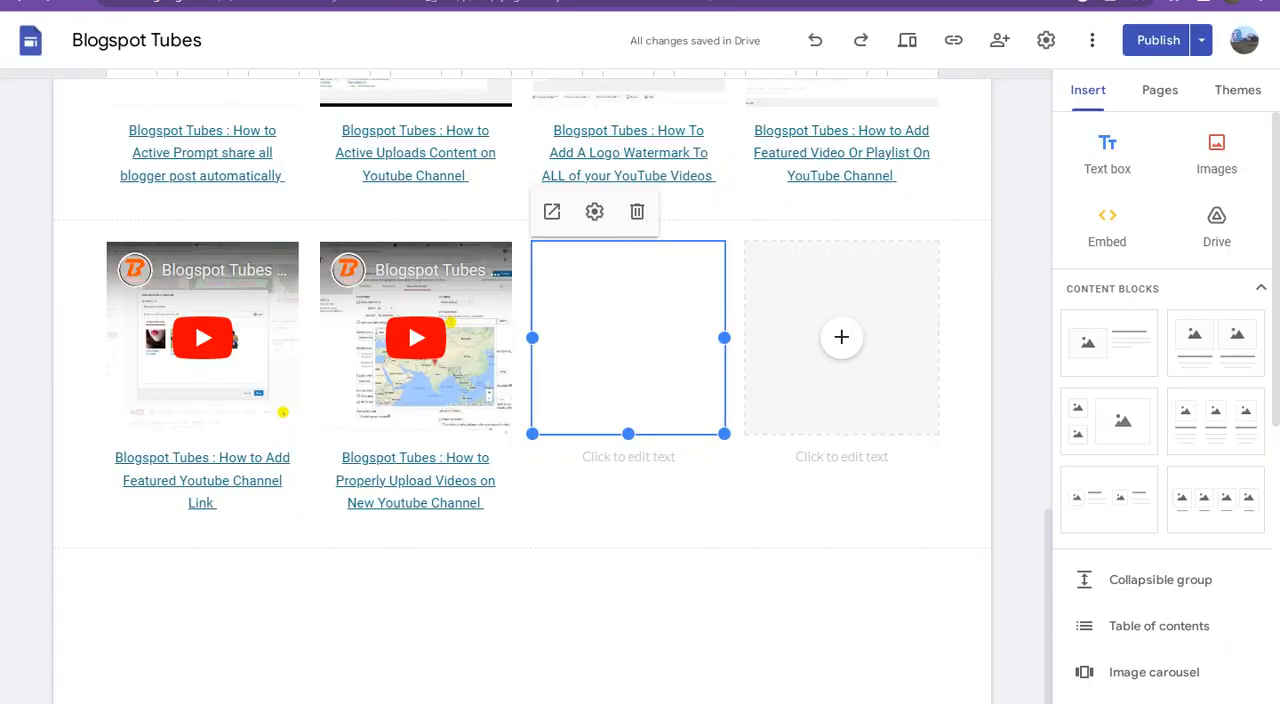
click(613, 458)
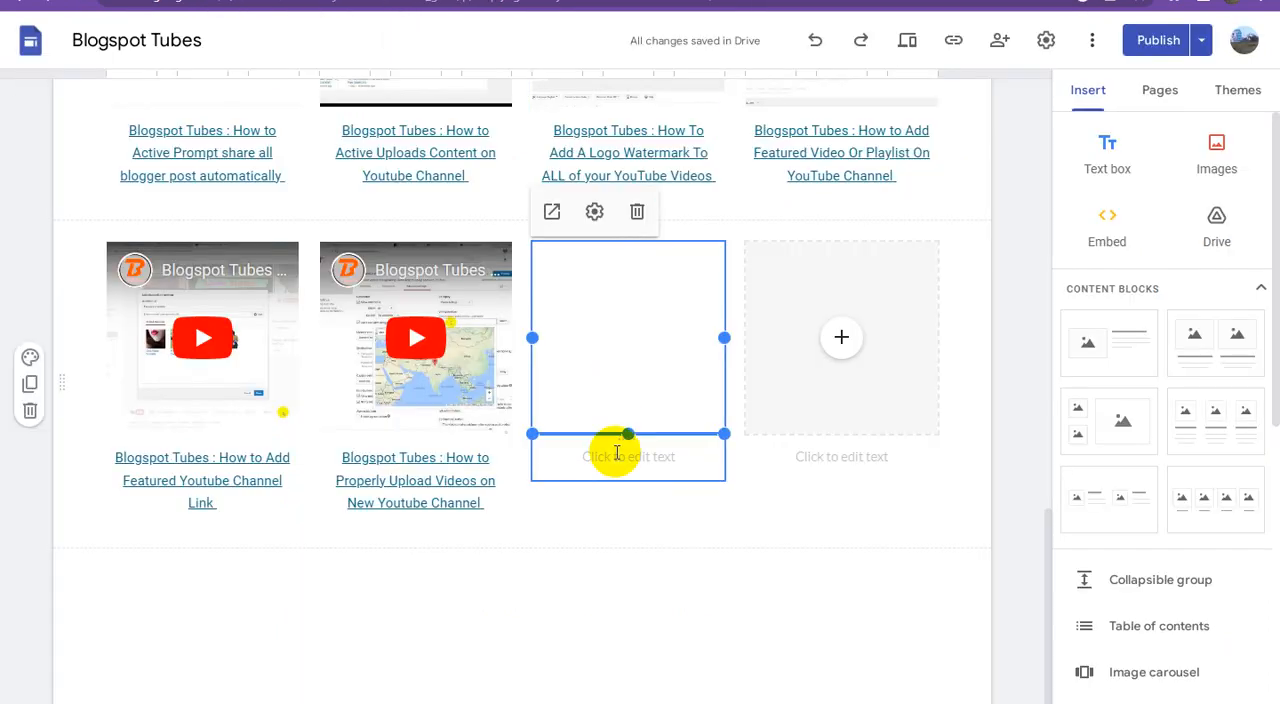
click(616, 460)
key(ctrl+v)
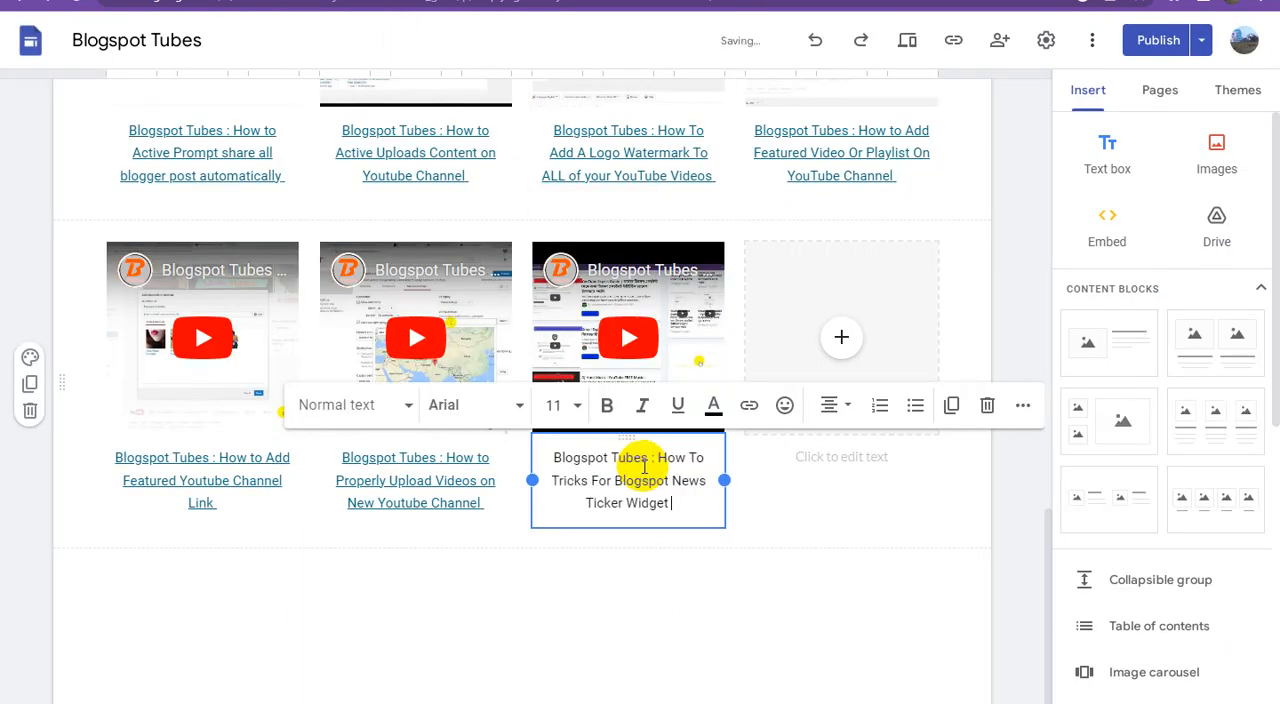
Step: Link the third video's entire caption to the Adsterra direct link from the text document
click(523, 702)
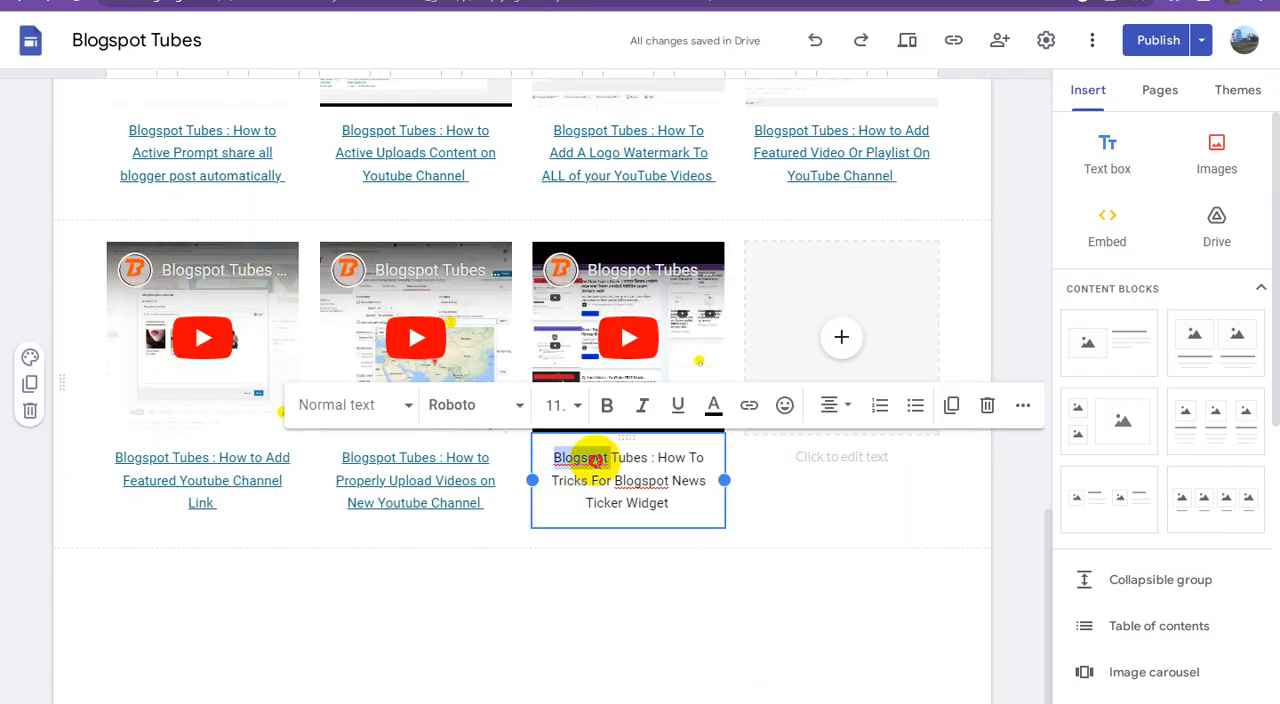
triple_click(593, 460)
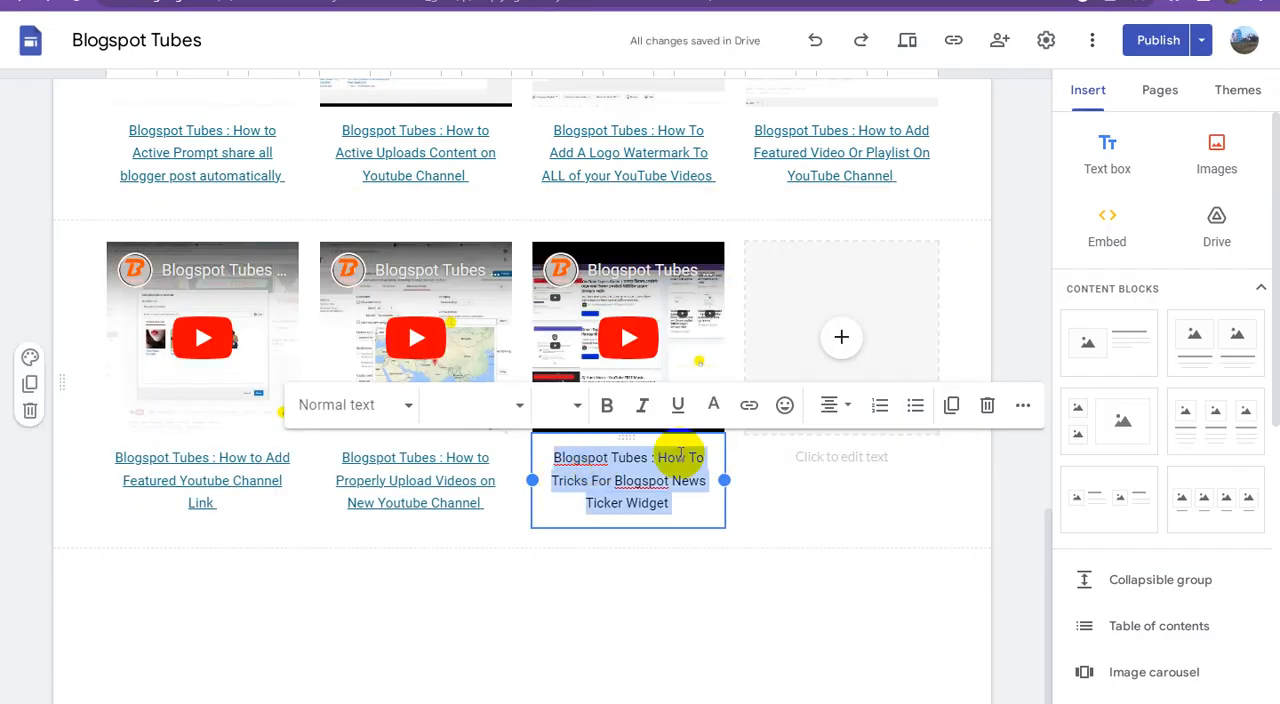
click(749, 405)
key(ctrl+v)
click(845, 608)
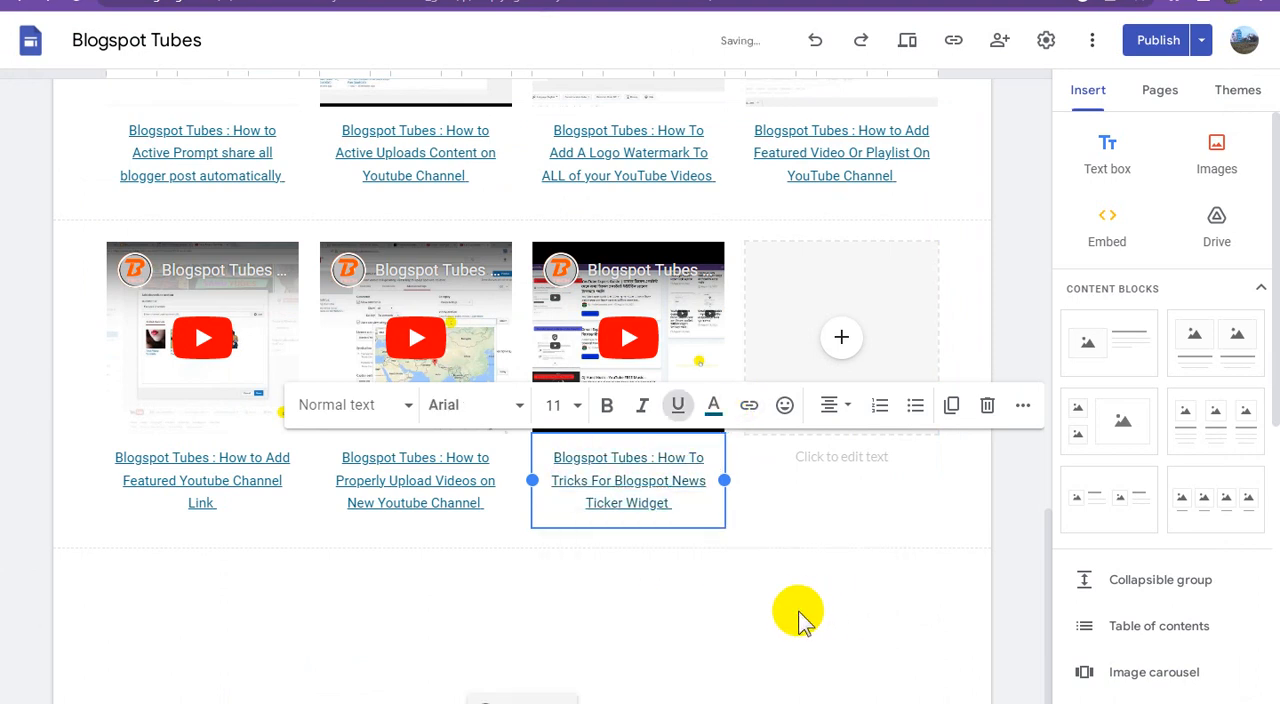
click(805, 615)
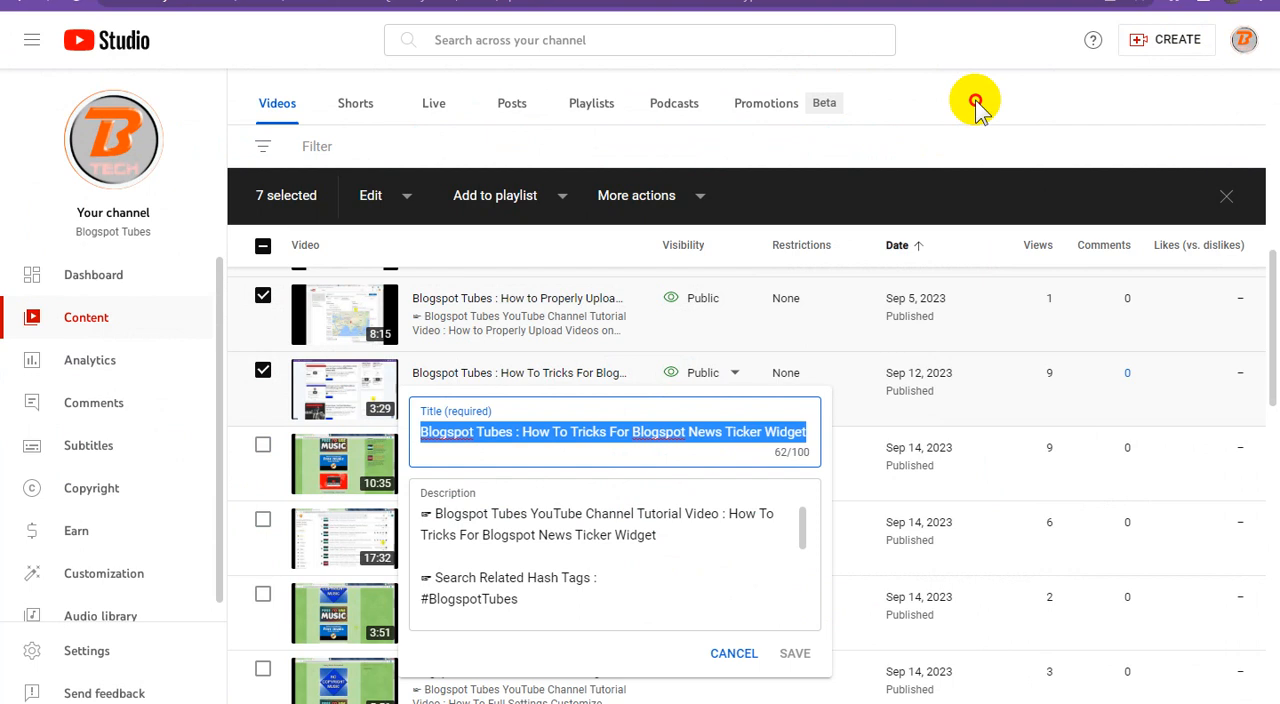
Step: In YouTube Studio, close the open title editor, tick the "How To Adsterra Ads Setup on Blogger Website" video and copy its shareable link
key(Escape)
scroll(435, 448, down, 1)
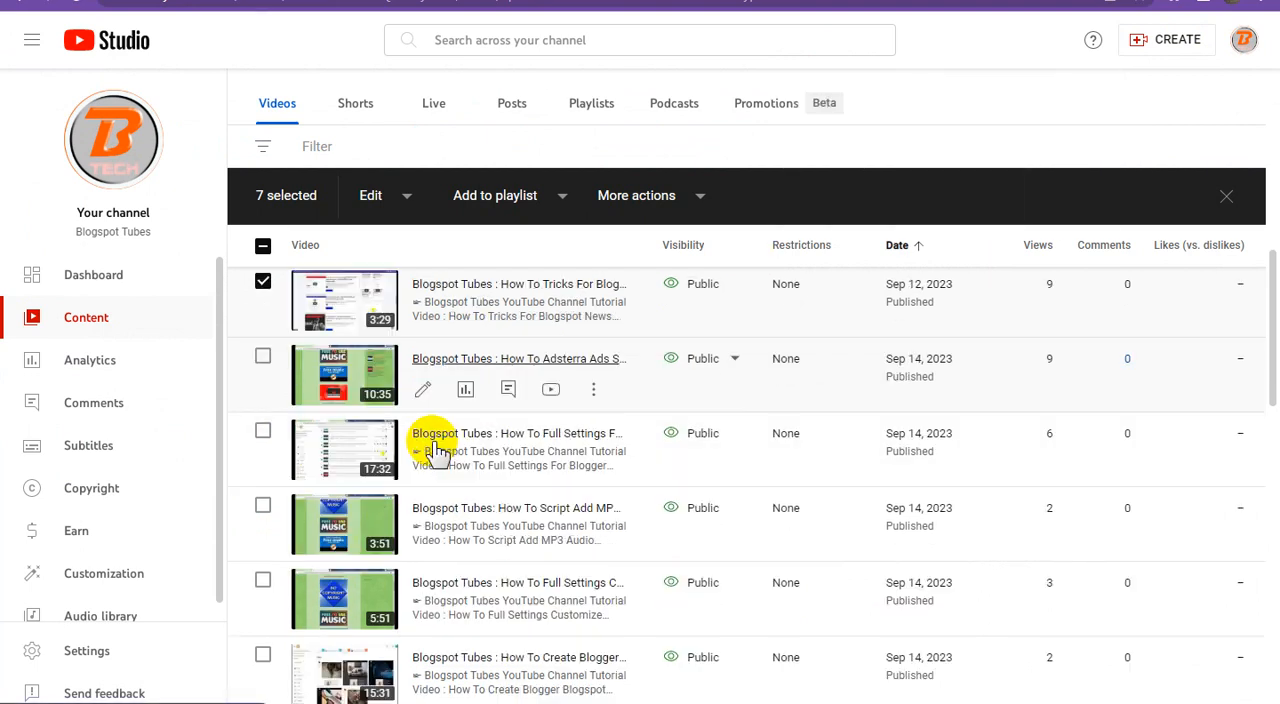
click(263, 360)
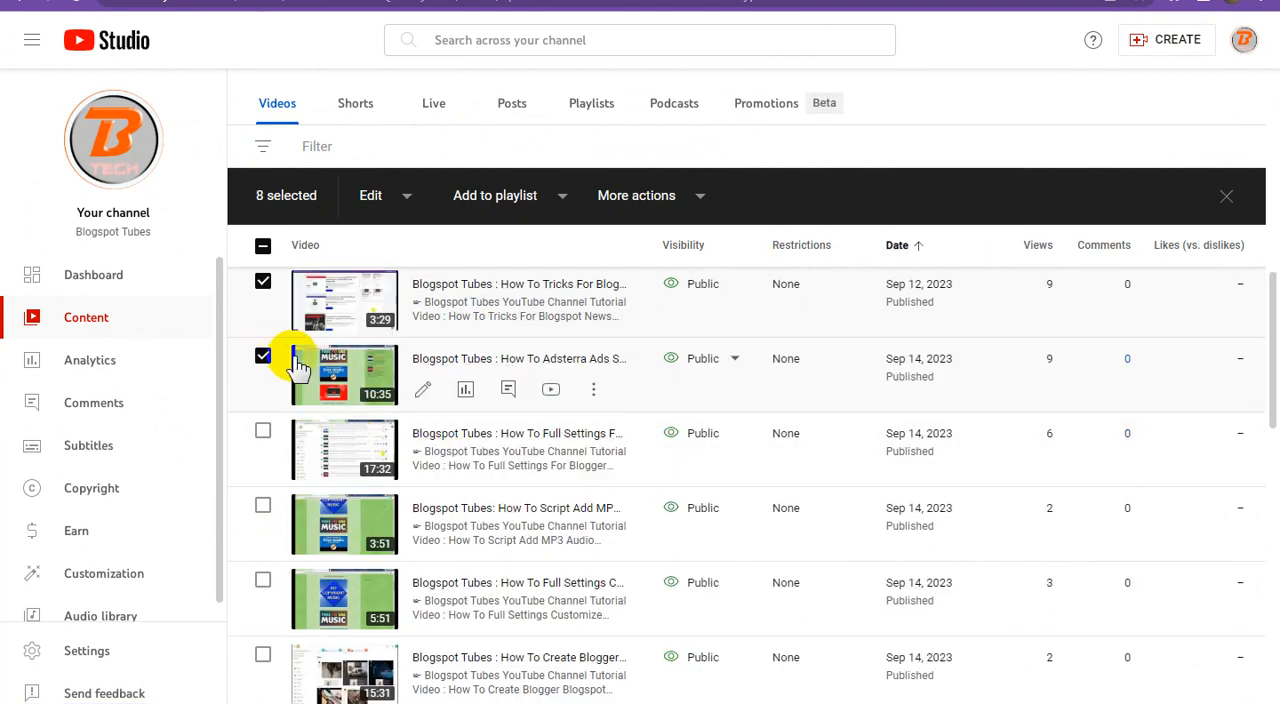
click(593, 392)
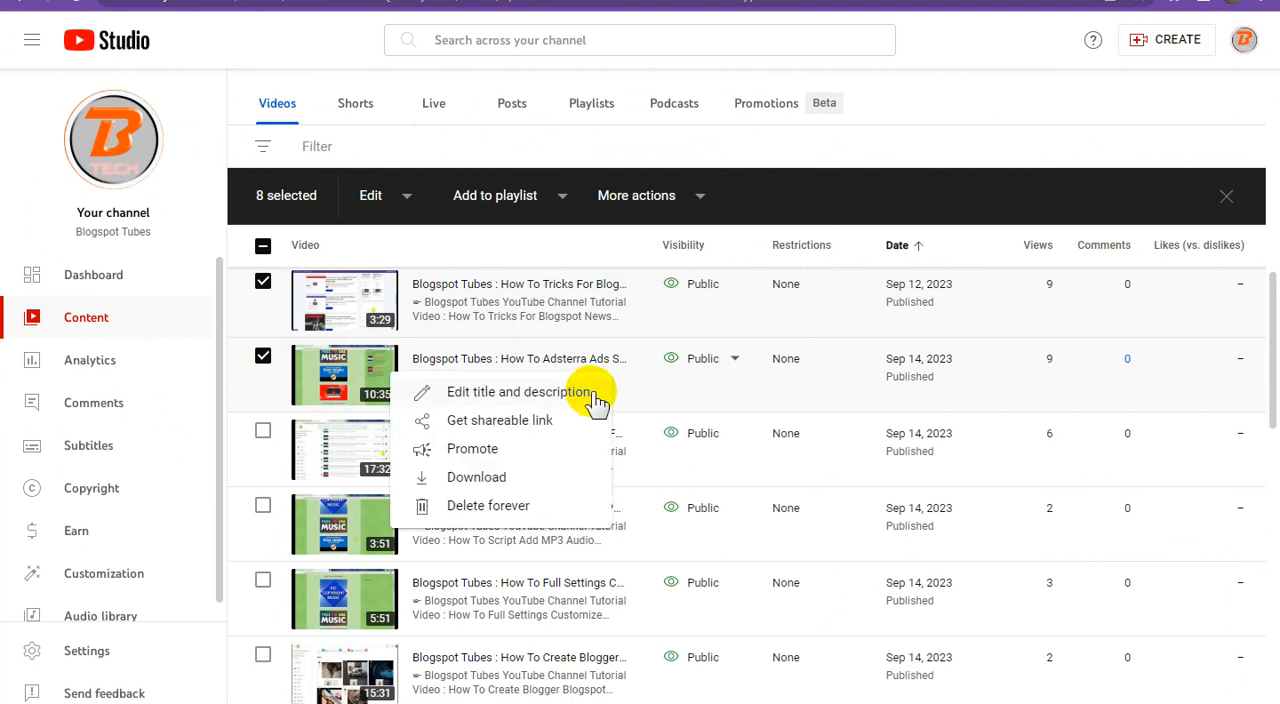
click(484, 421)
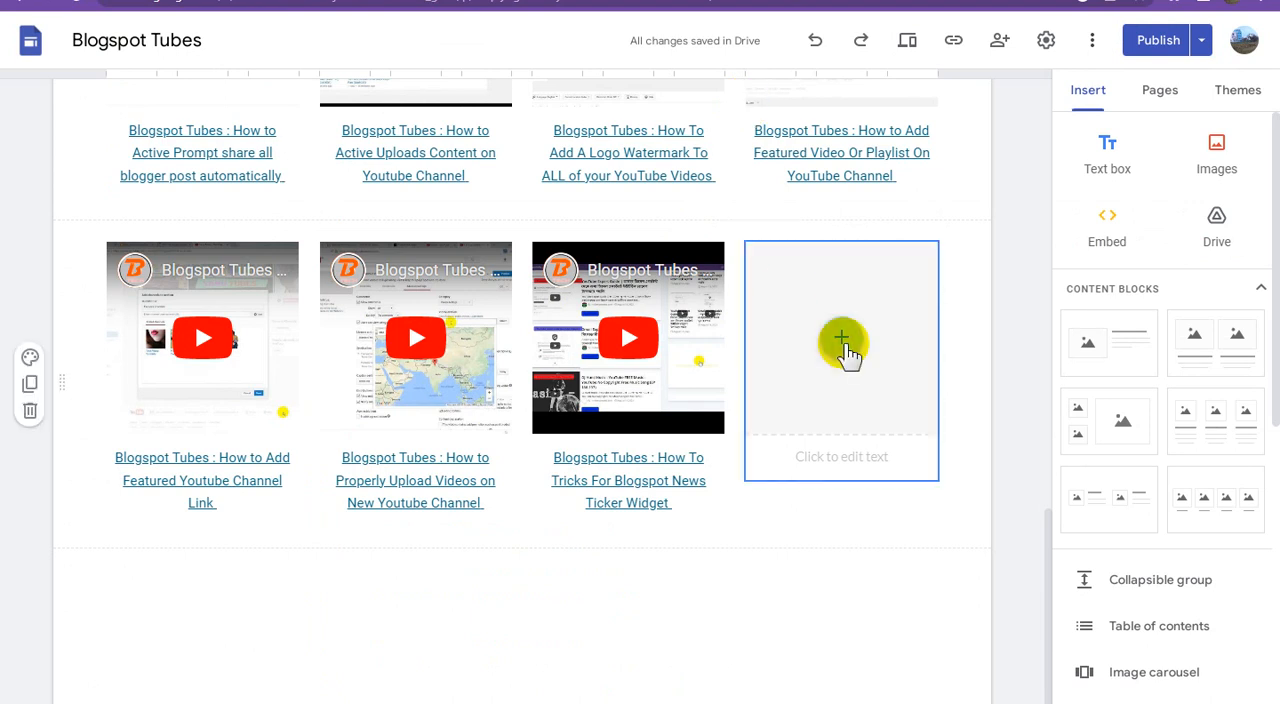
Step: In Google Sites, embed the YouTube video found with the copied link in the block's fourth placeholder
click(843, 343)
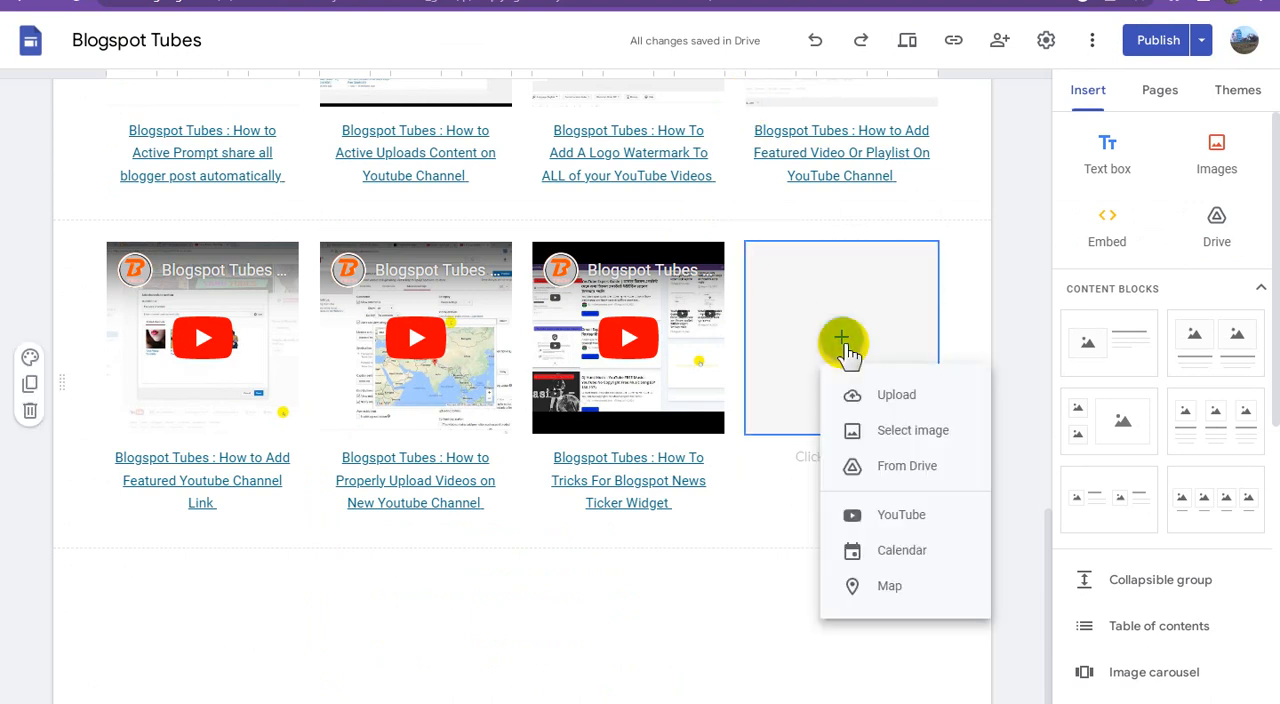
click(882, 474)
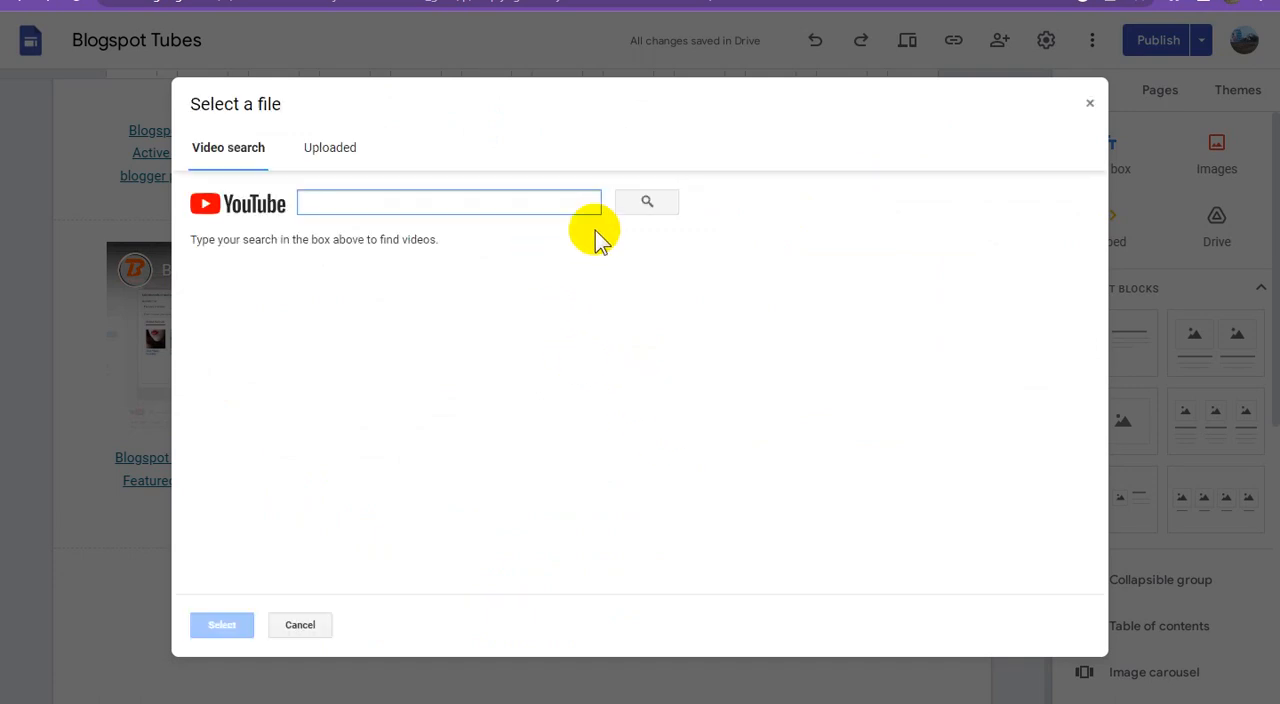
key(ctrl+v)
click(648, 204)
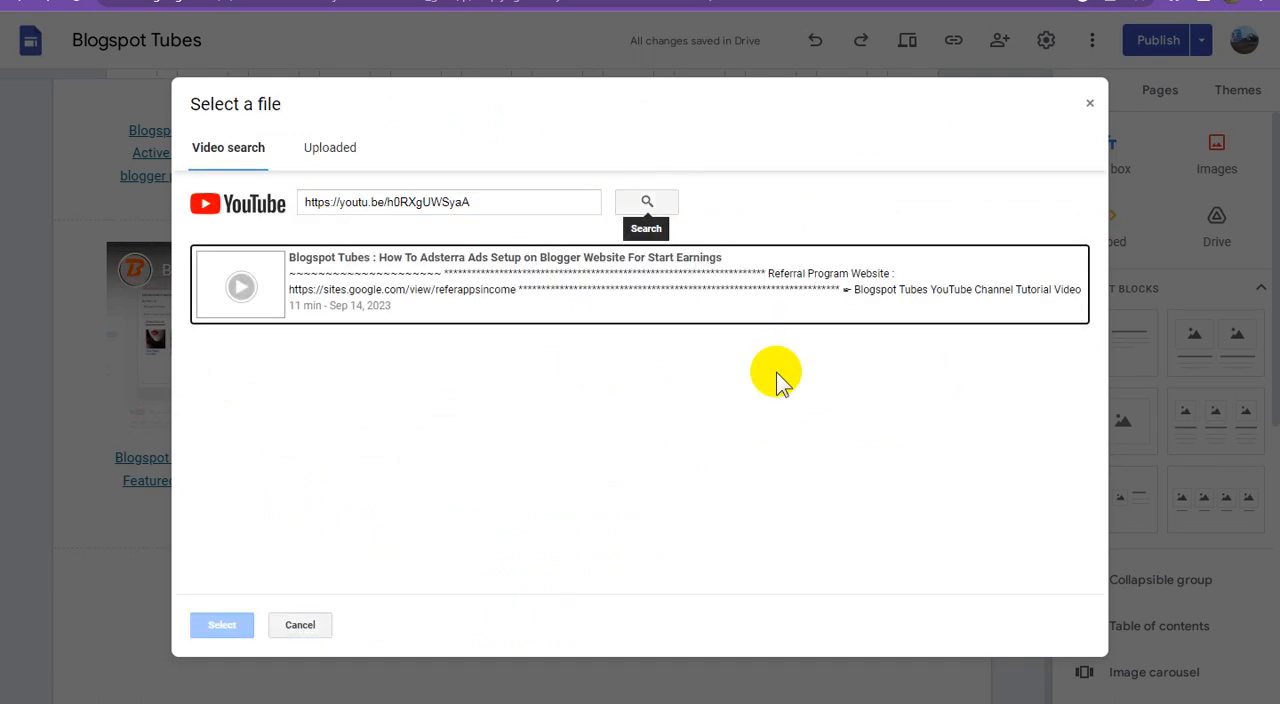
click(546, 265)
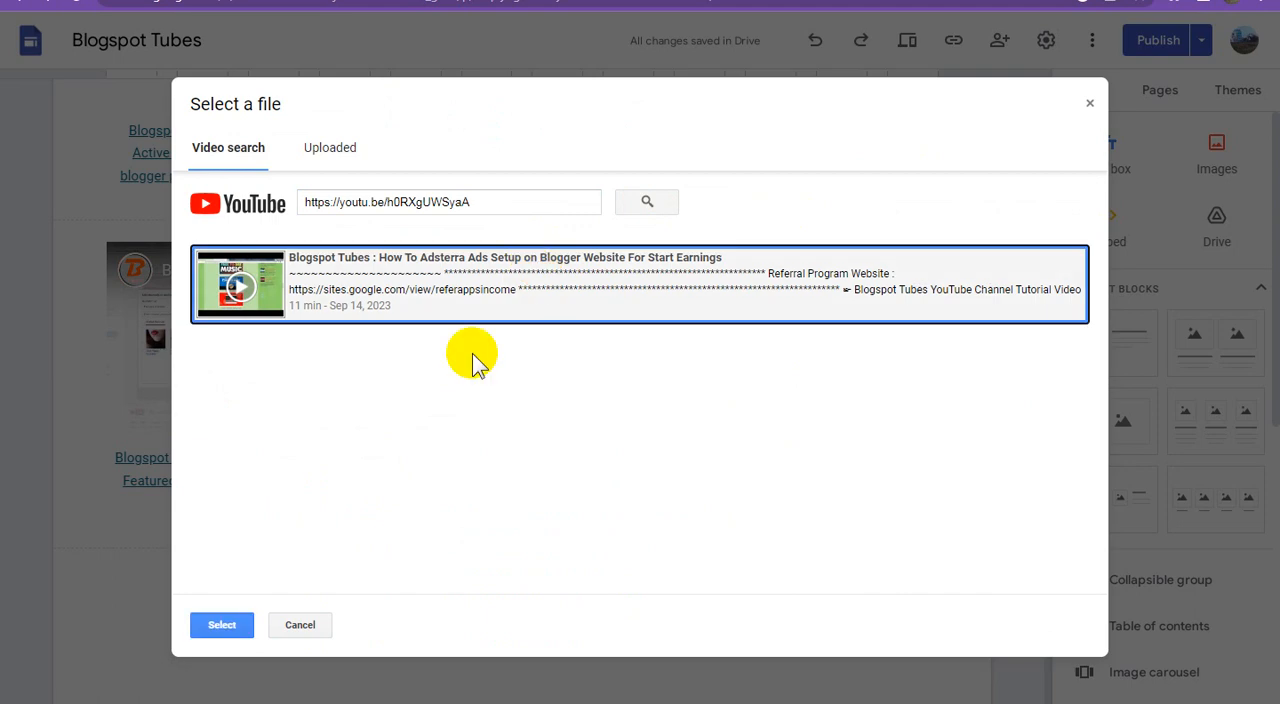
click(246, 620)
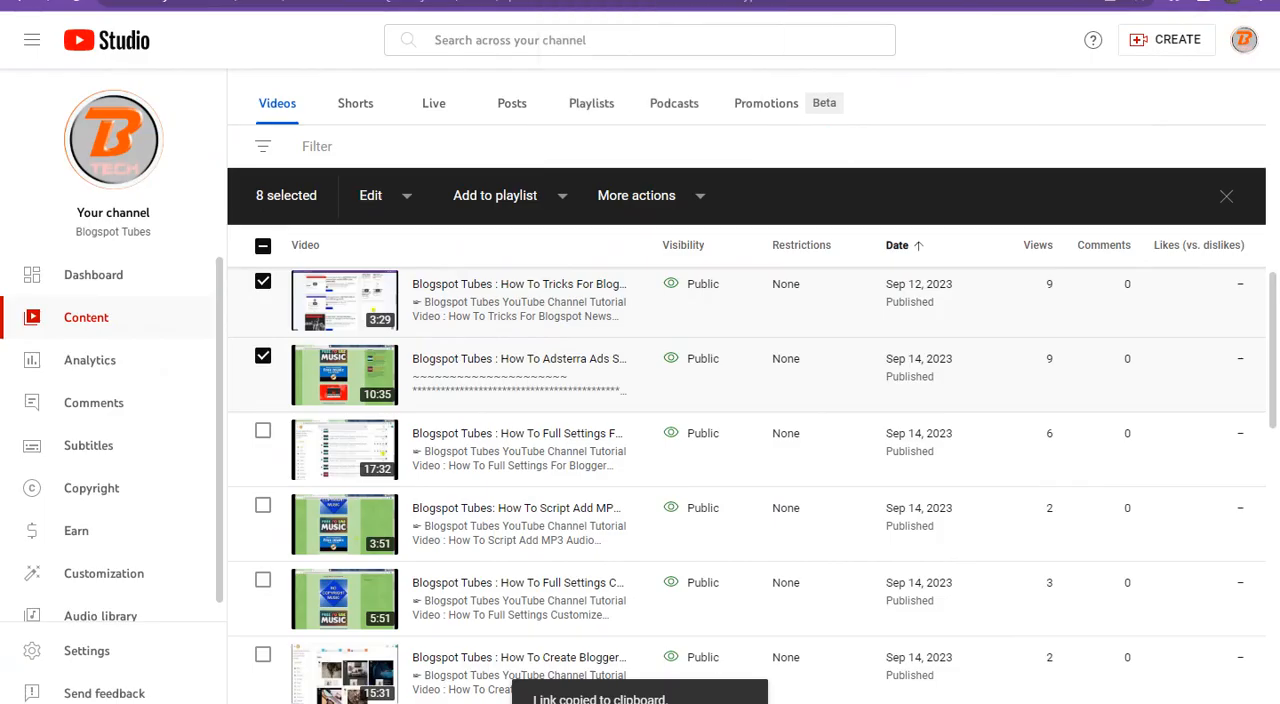
Step: Copy the title "Blogspot Tubes : How To Adsterra Ads Setup on Blogger Website For Start Earnings" from YouTube Studio and paste it as the fourth video's caption
mouse_move(598, 397)
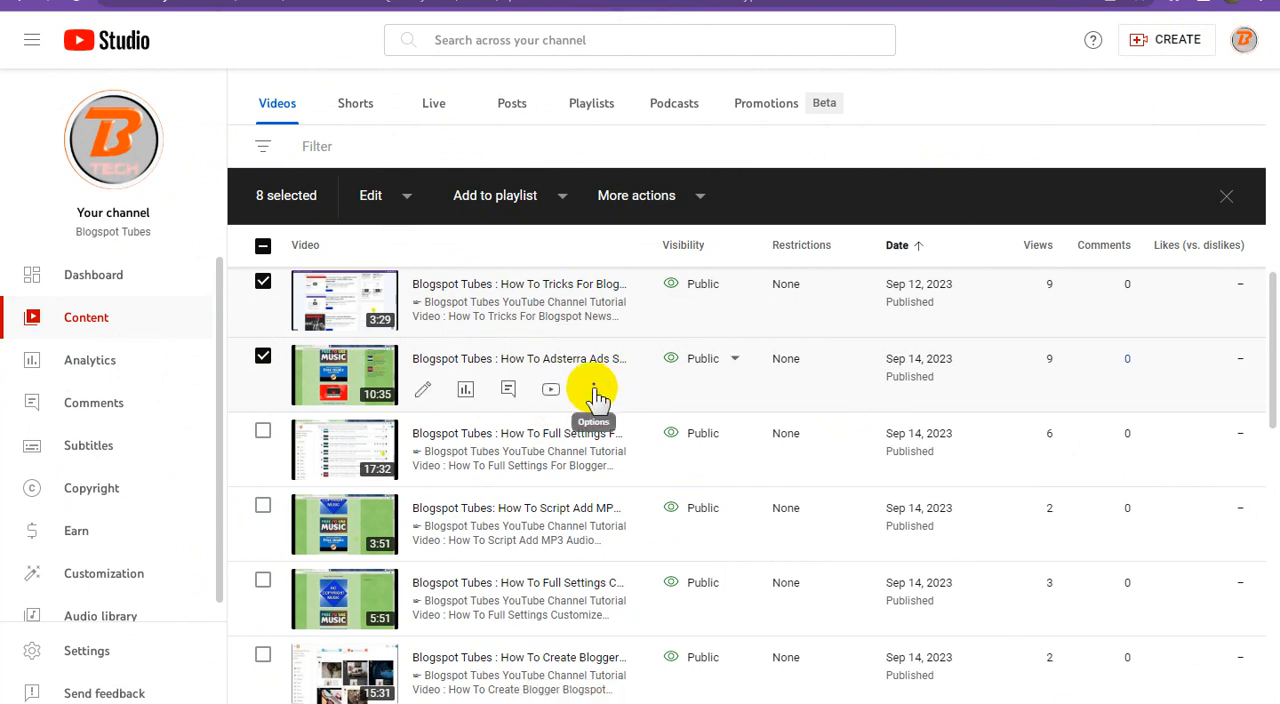
click(594, 390)
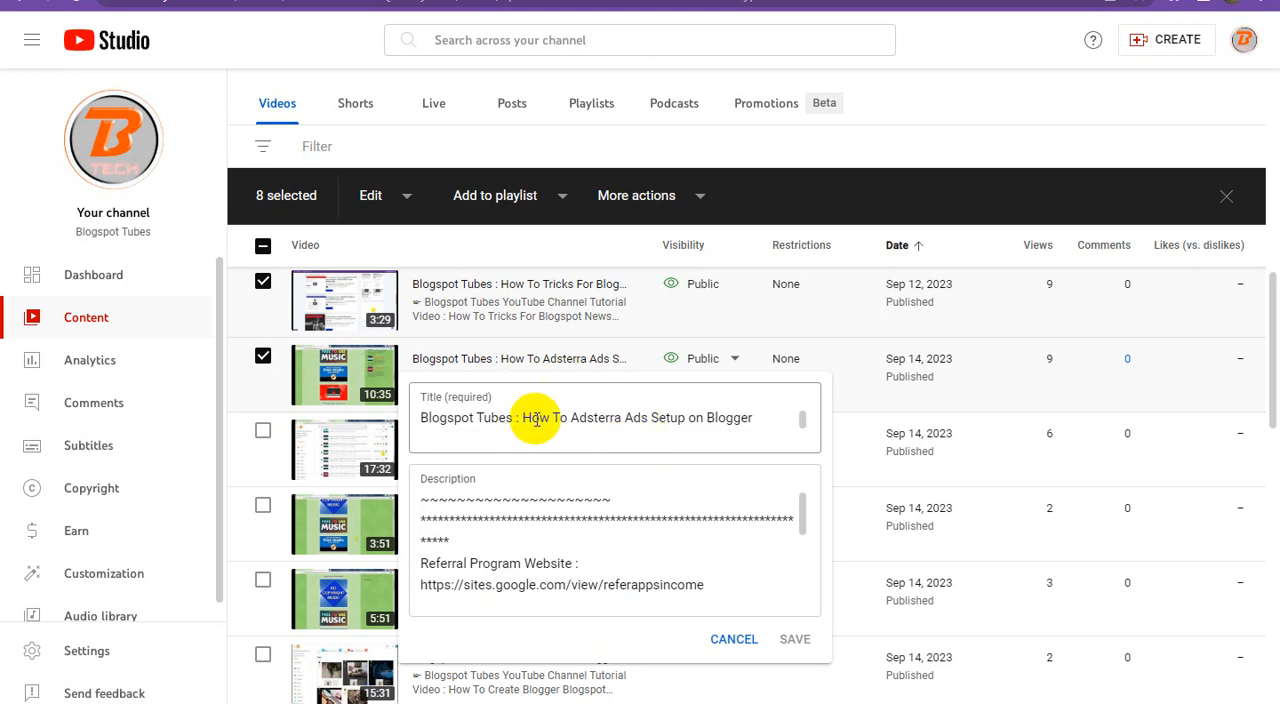
triple_click(583, 418)
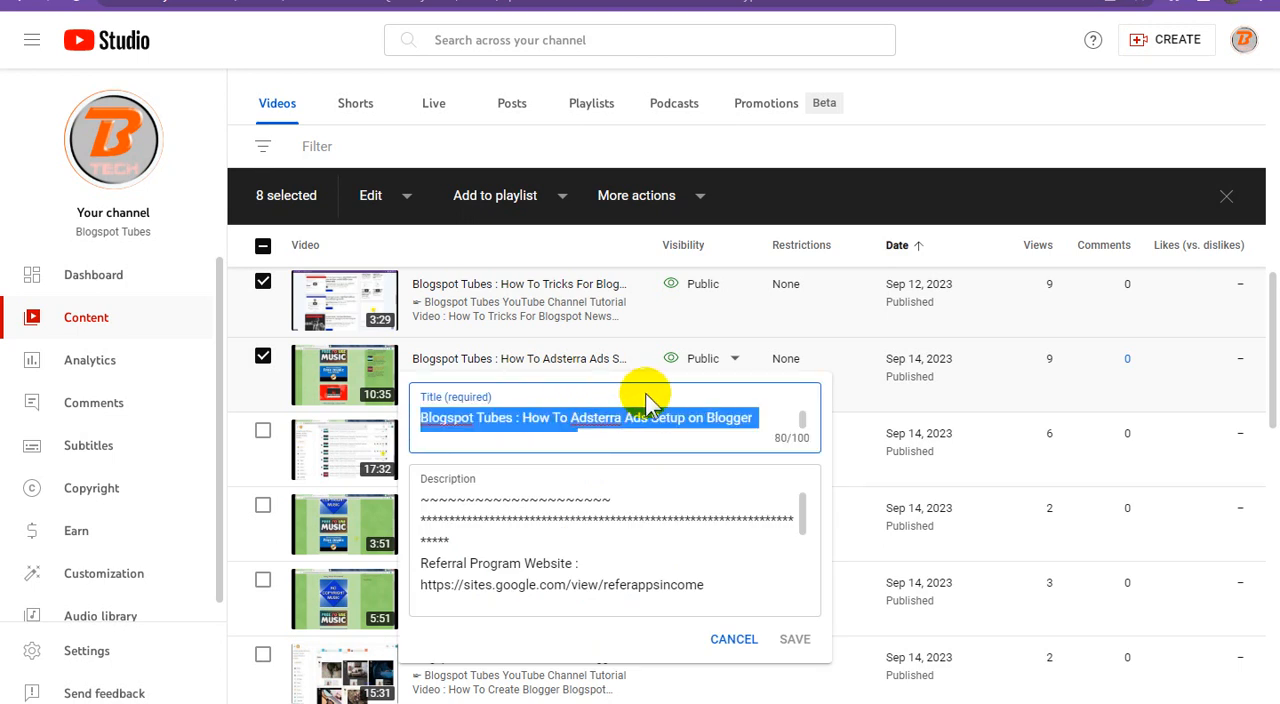
click(780, 2)
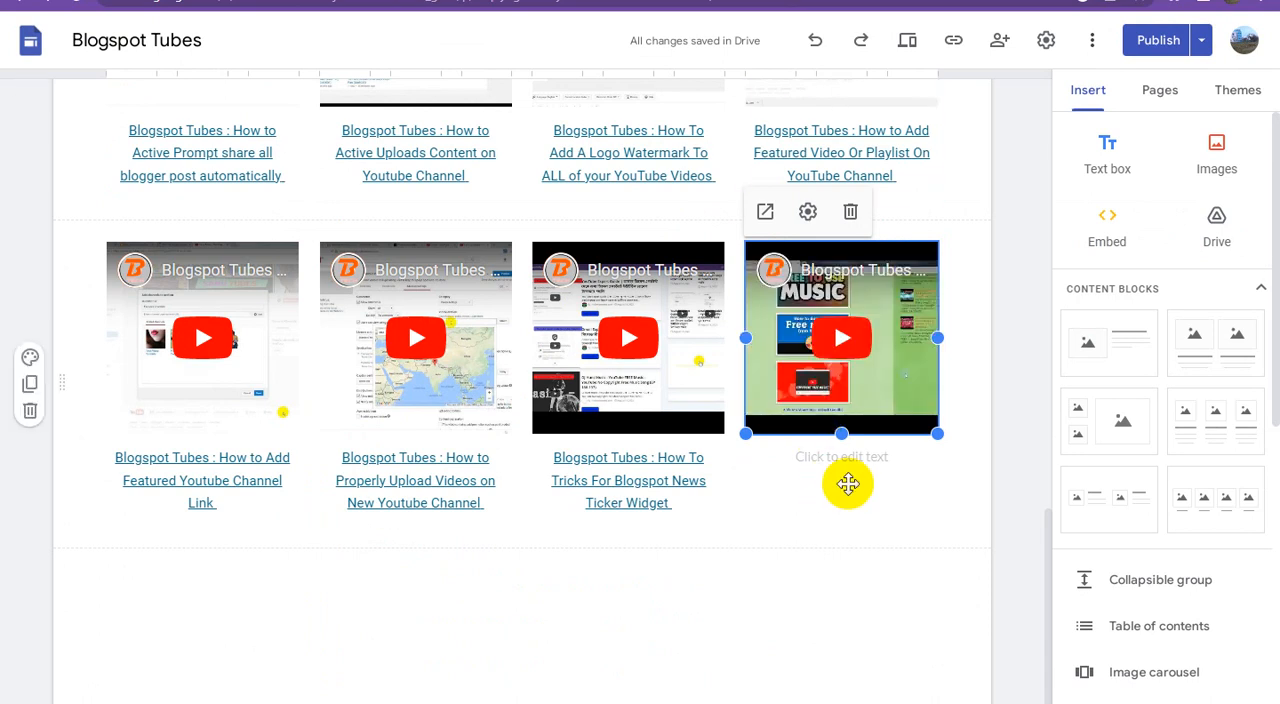
click(852, 462)
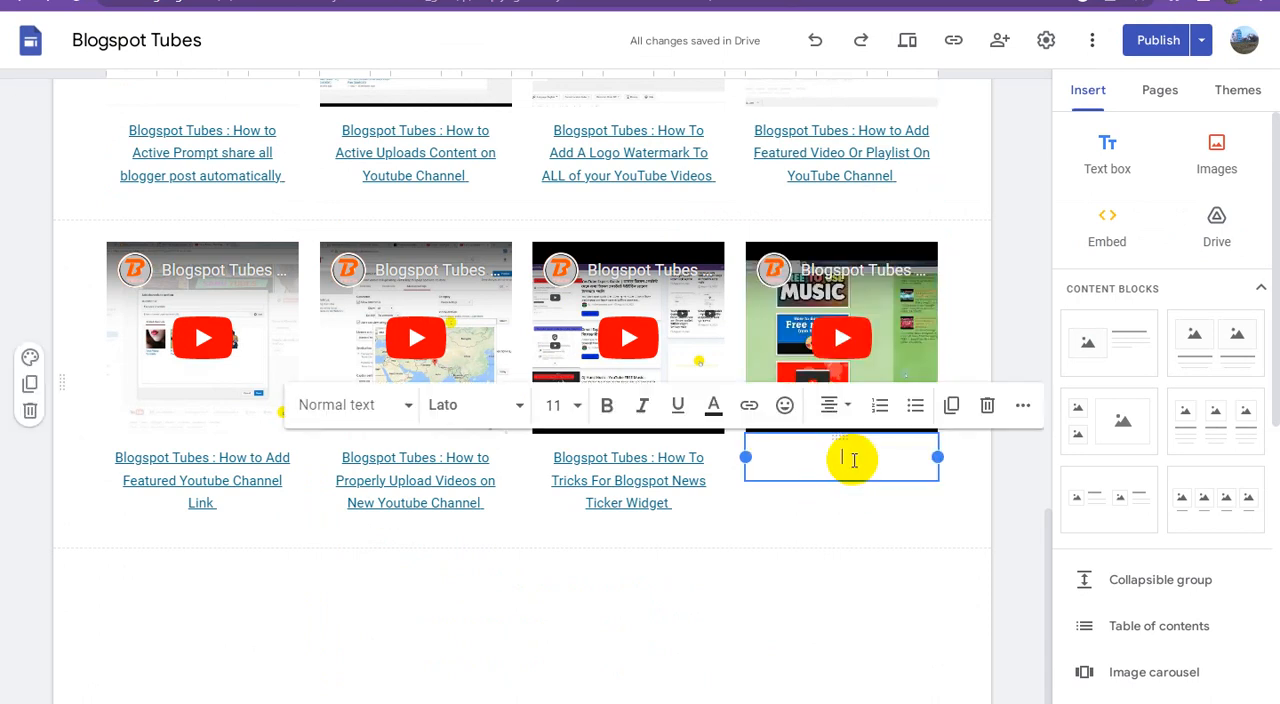
key(ctrl+v)
Step: Link the fourth video's entire caption to the Adsterra direct link from the text document
click(358, 702)
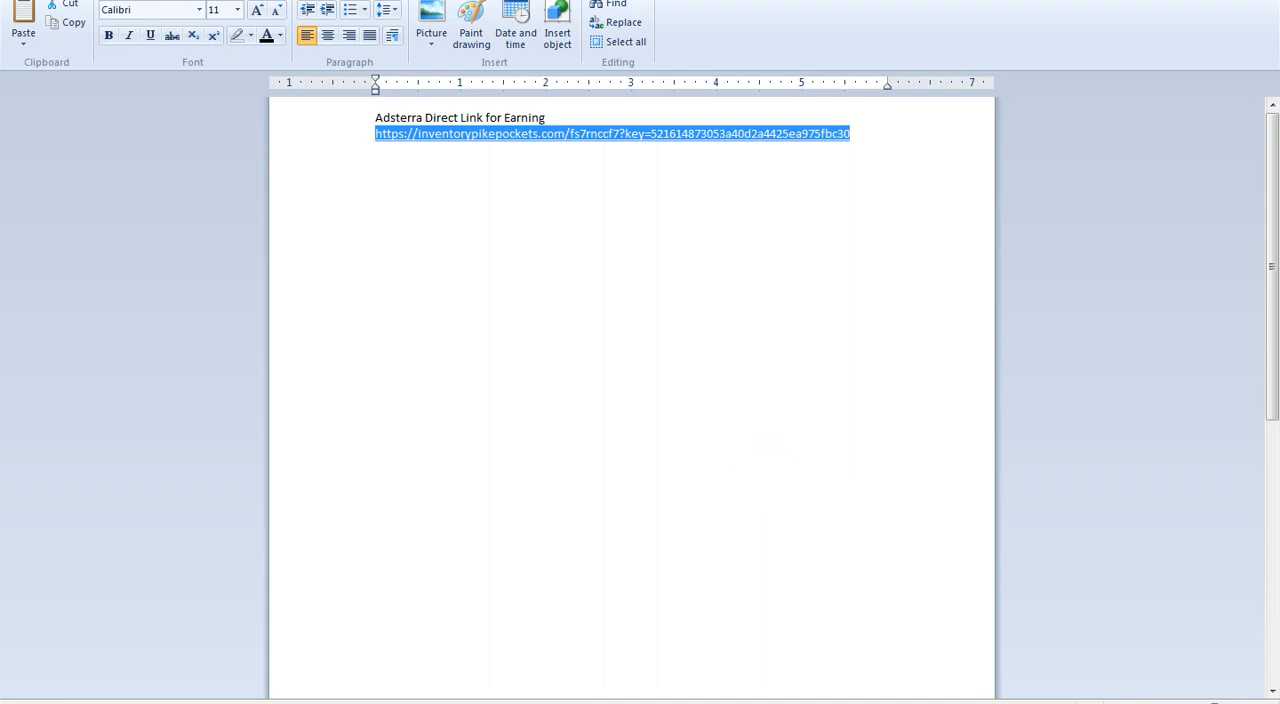
click(306, 702)
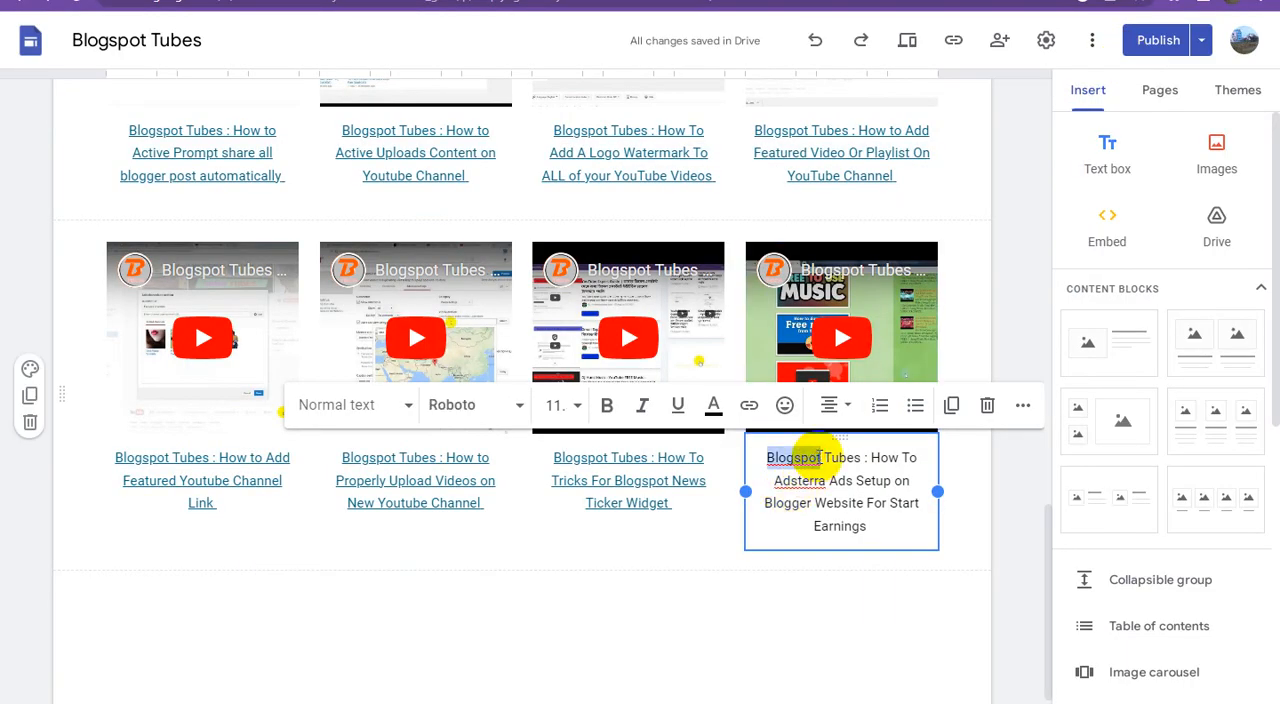
triple_click(816, 457)
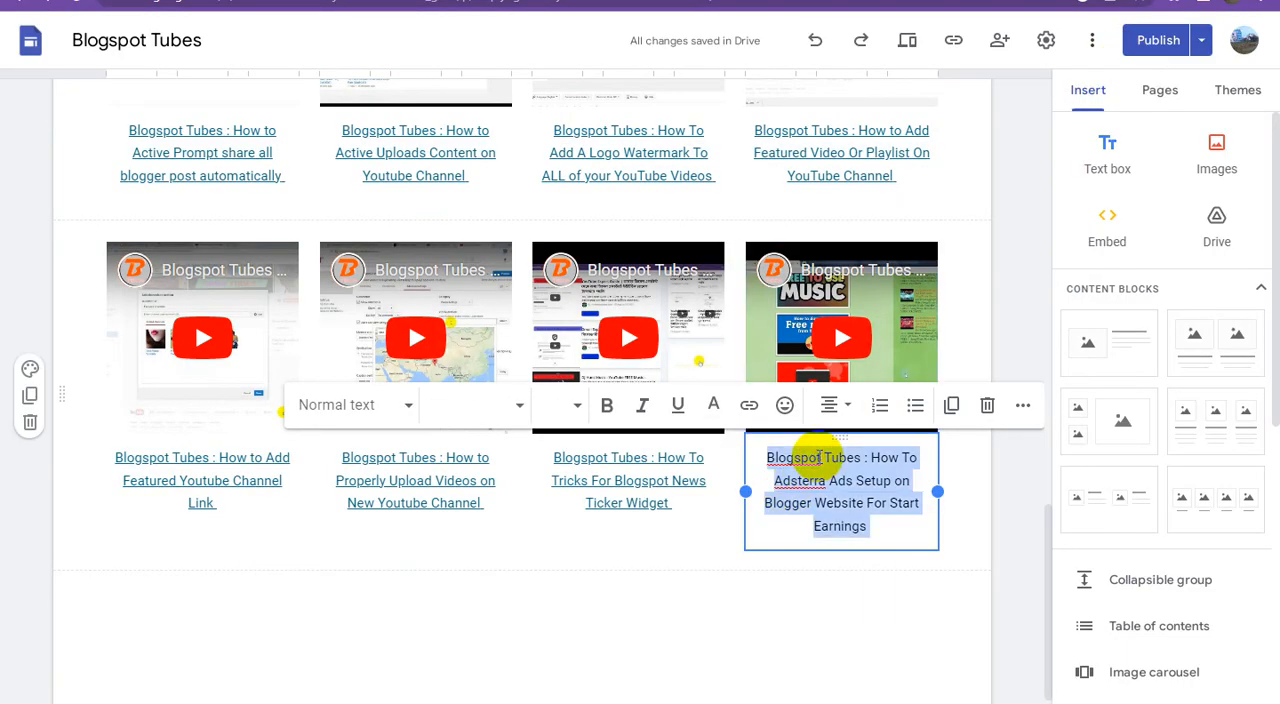
click(750, 407)
key(ctrl+v)
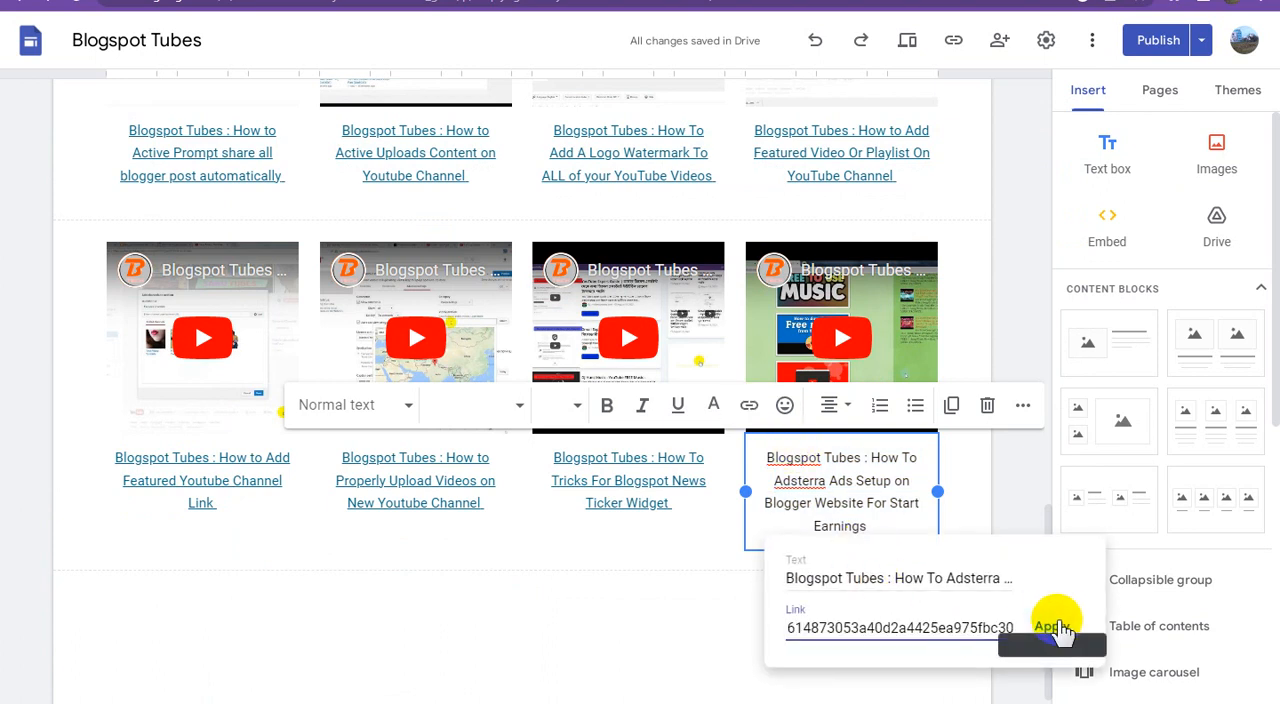
click(1055, 627)
click(1055, 627)
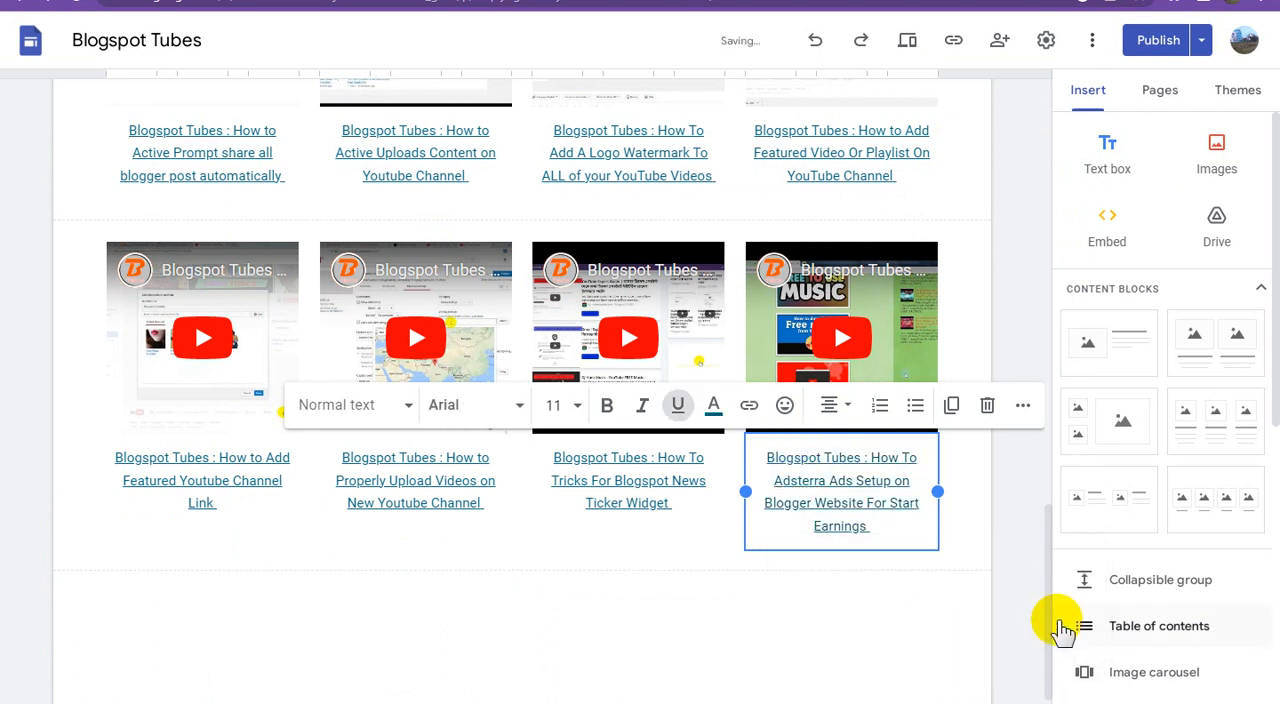
click(1005, 570)
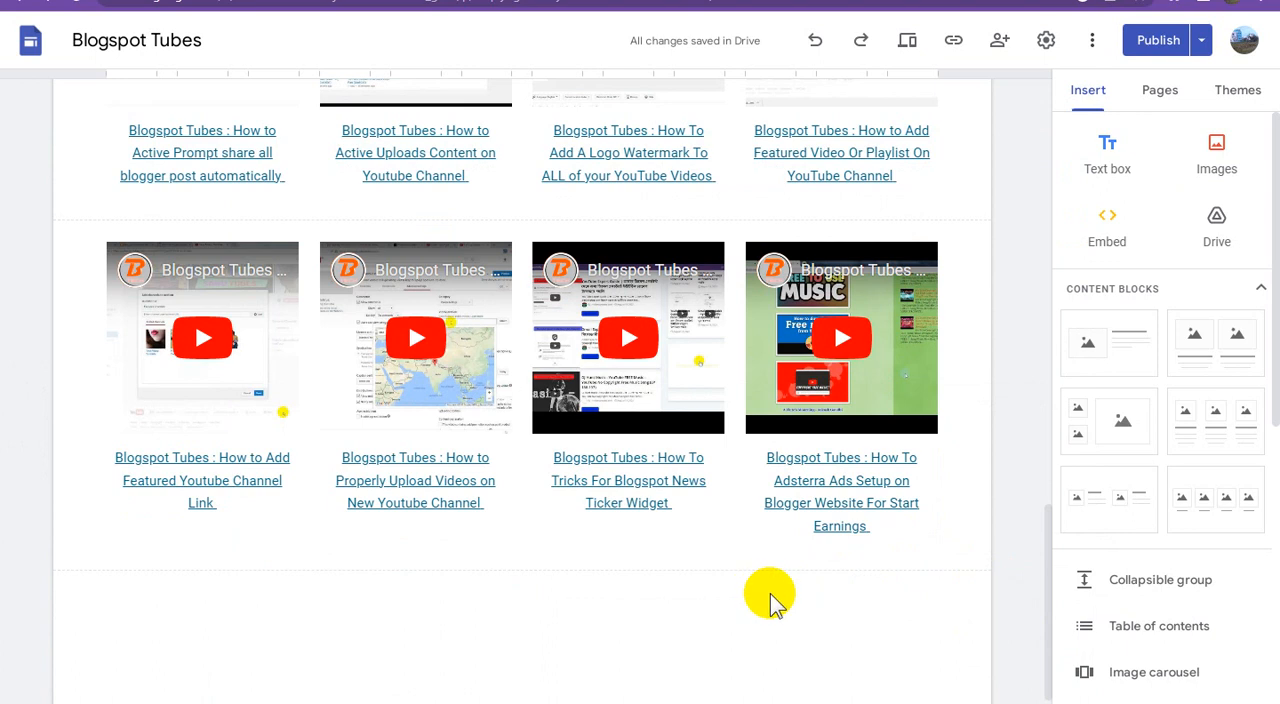
Step: Upload the TeraBox Referral Program banner image below the last video block and centre it on the page
scroll(775, 597, down, 1)
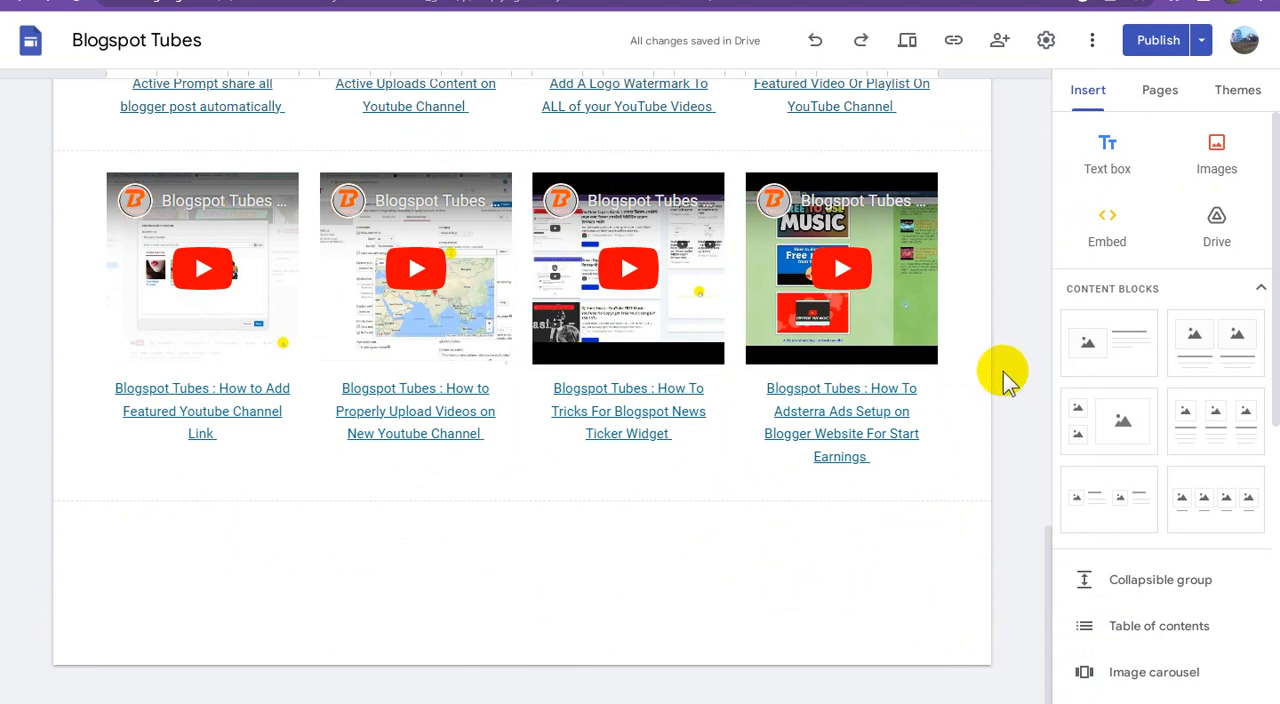
click(1216, 150)
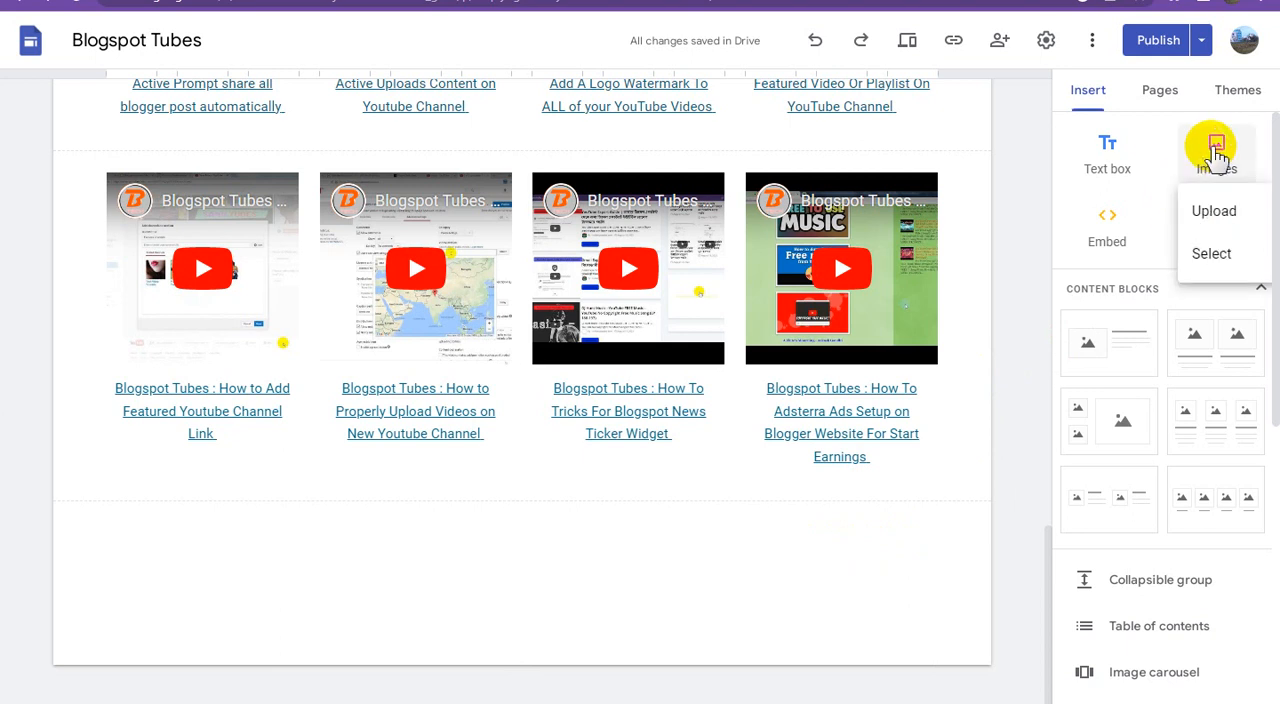
click(1216, 225)
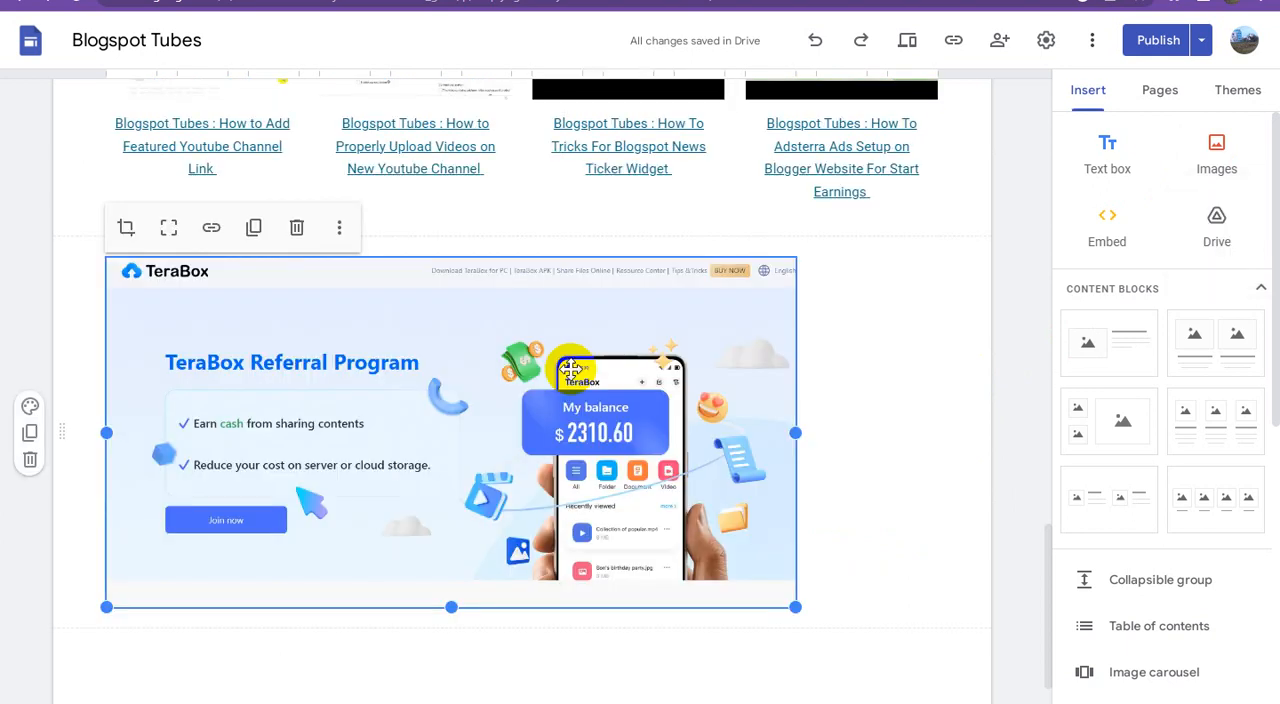
drag(486, 337, 530, 344)
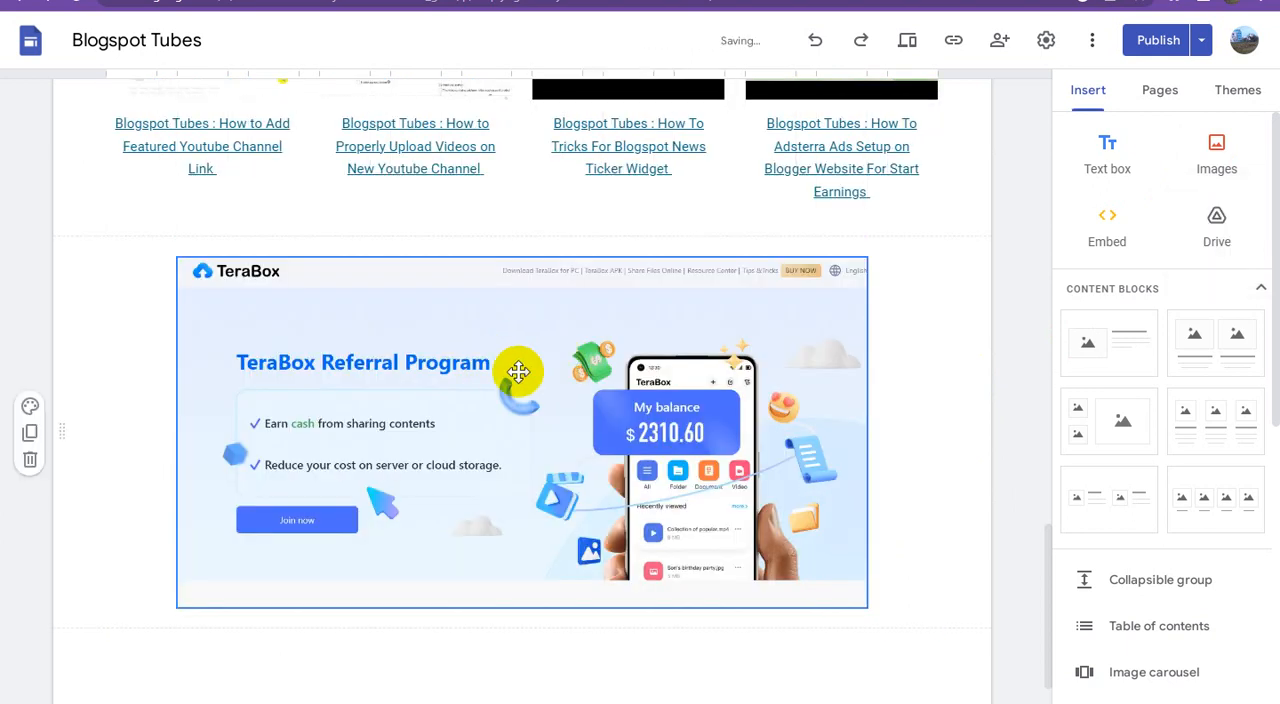
Step: Link the TeraBox banner image to the TeraBox referral link on 1024tera
click(472, 365)
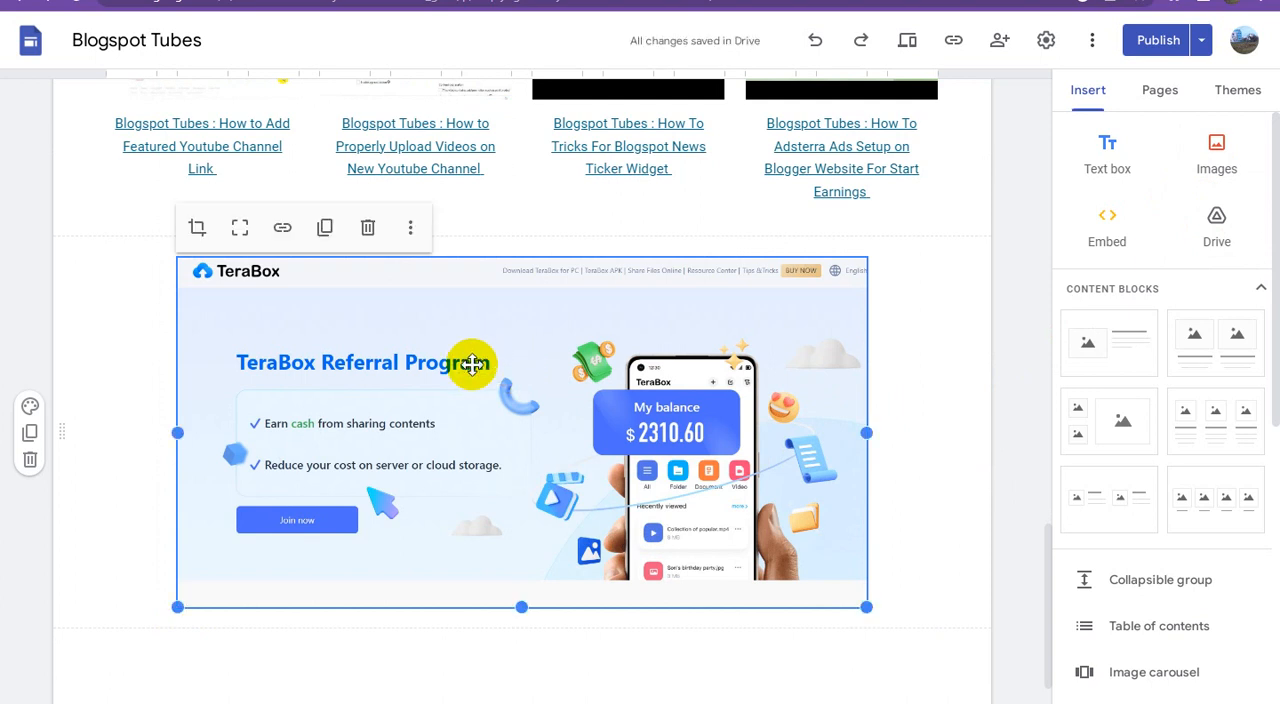
click(281, 230)
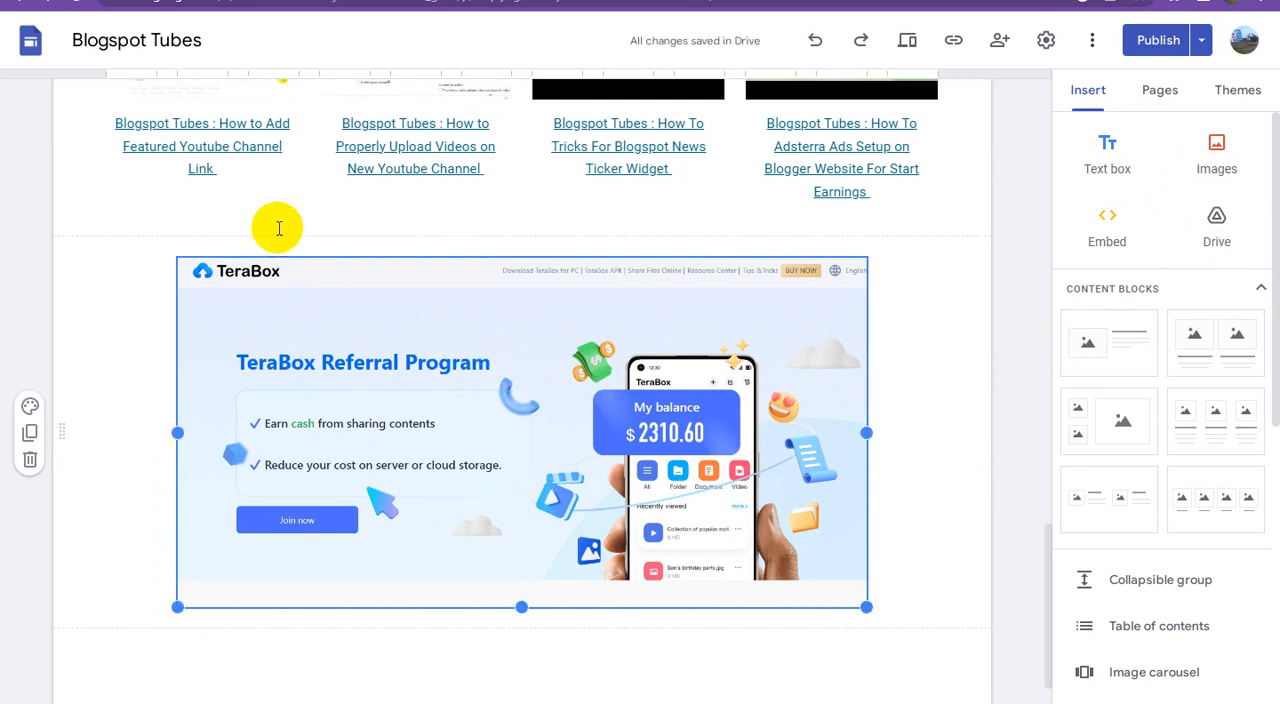
key(ctrl+v)
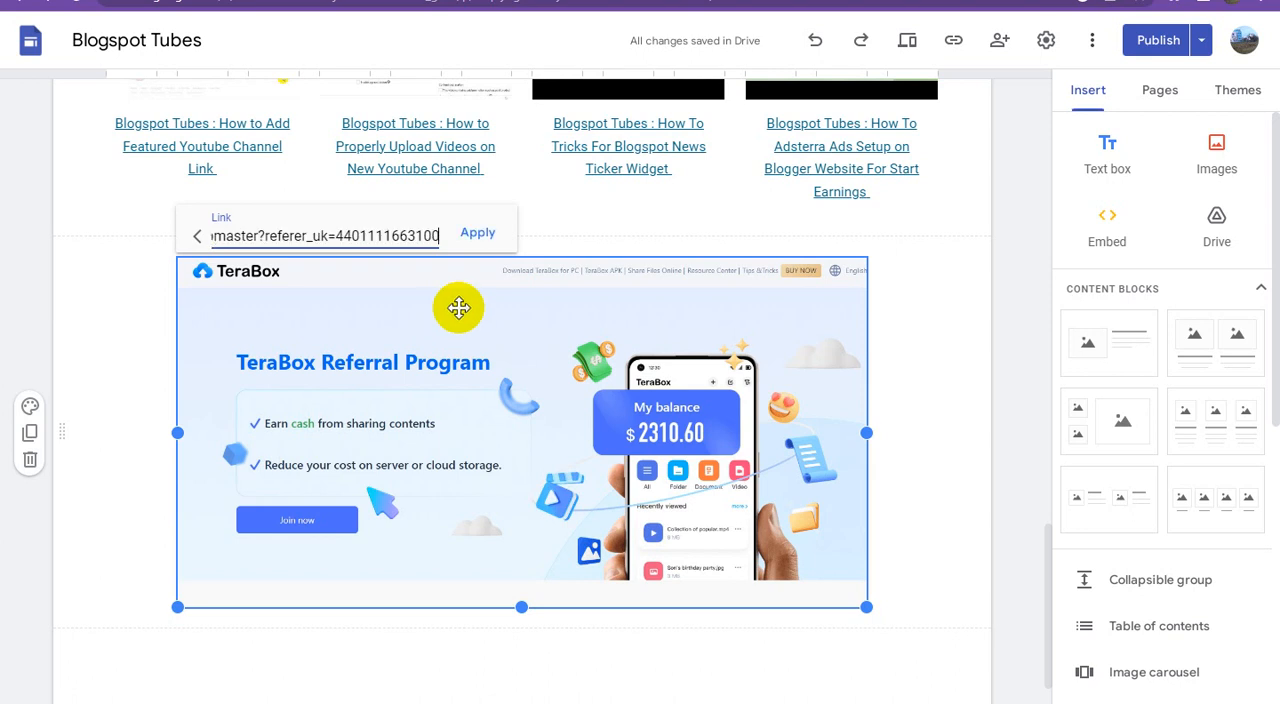
click(484, 240)
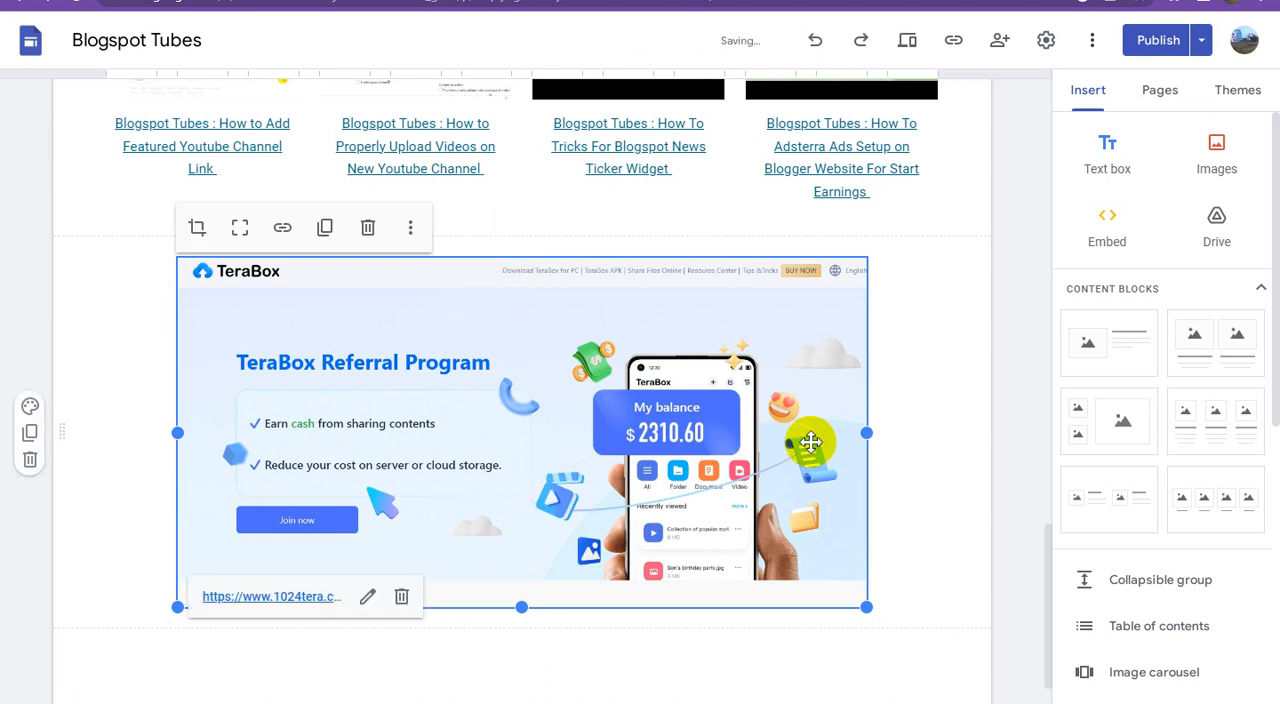
Step: Set the TeraBox banner's alt text to "Terabox Earn Cash From Sharing Contents" and reopen the description to check it
click(411, 232)
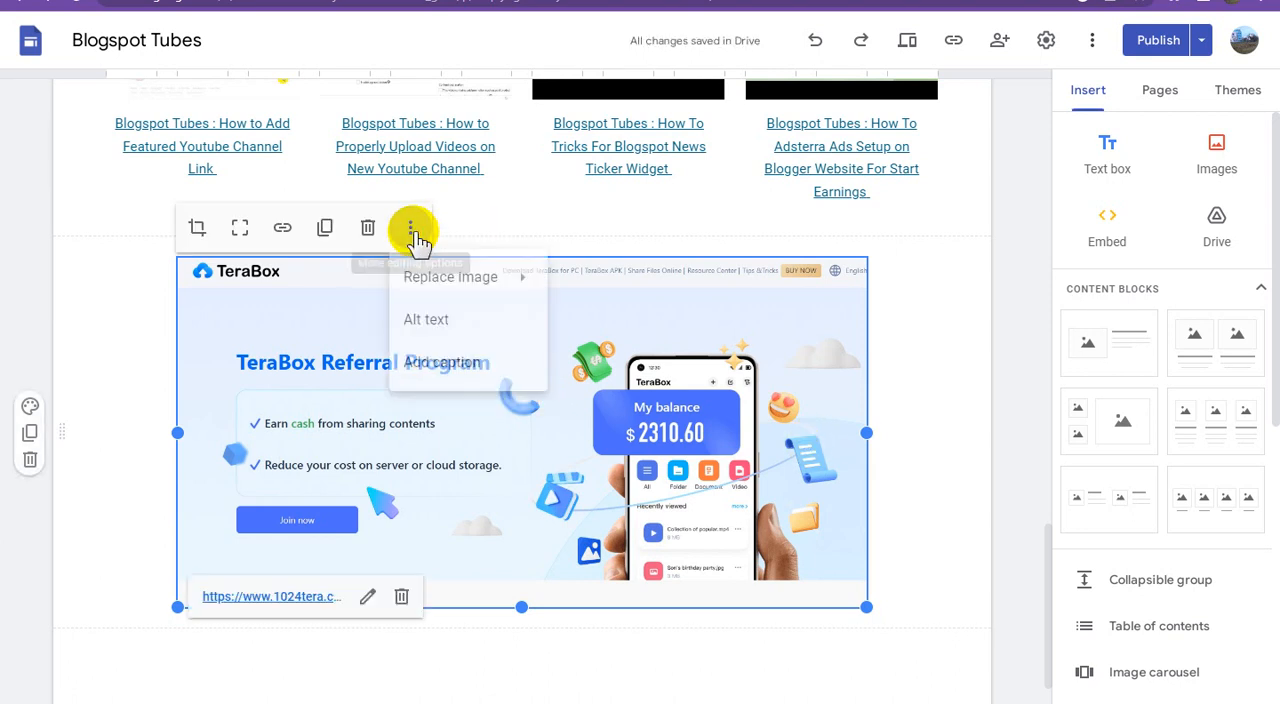
click(478, 325)
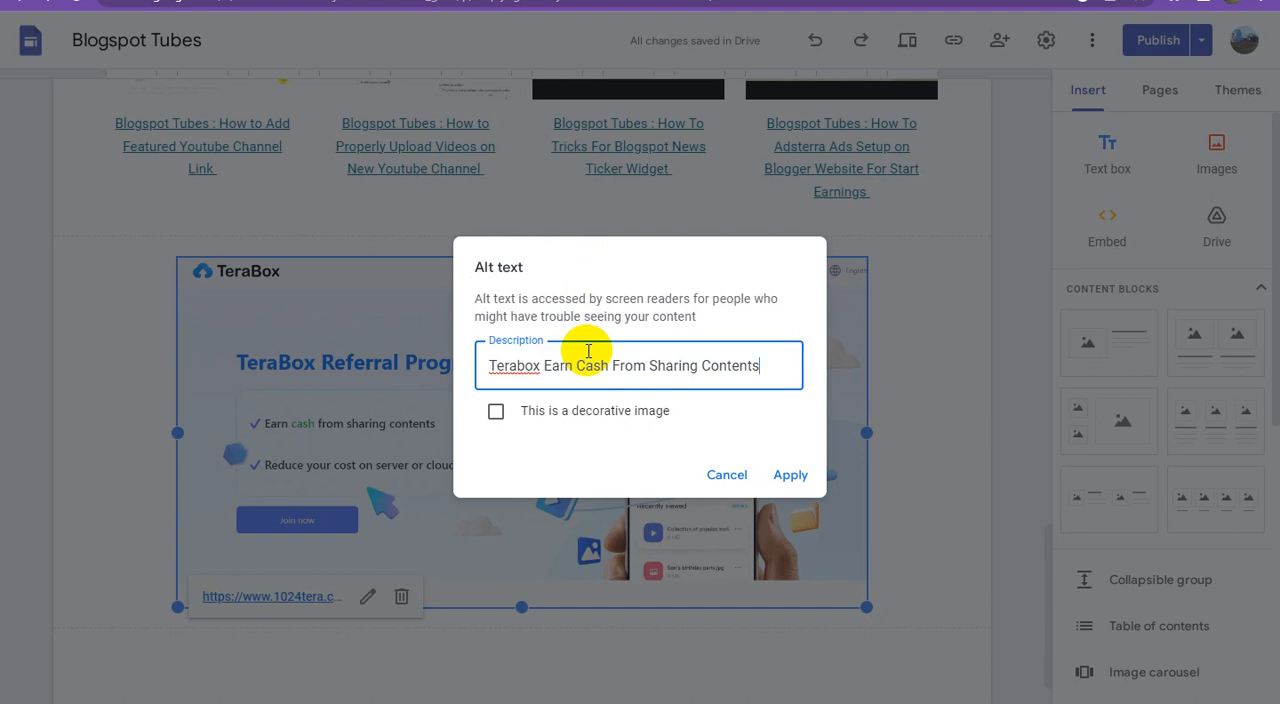
key(ctrl+a)
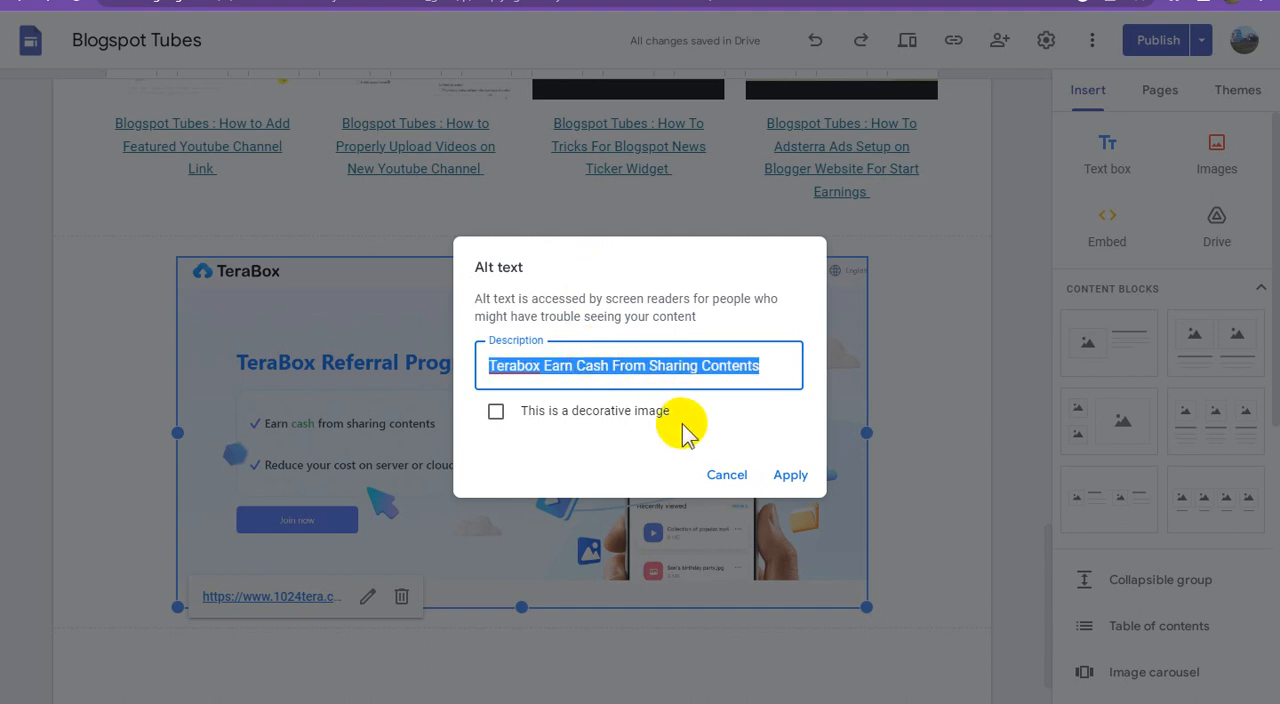
click(787, 472)
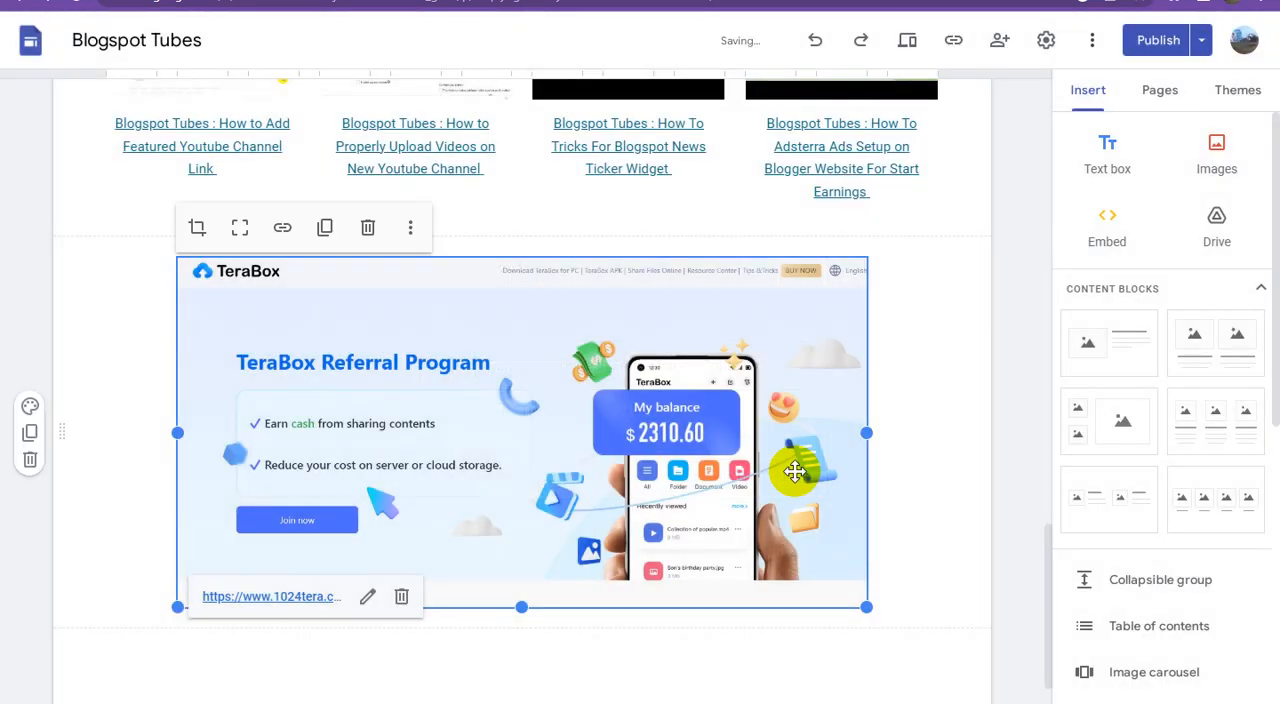
click(412, 230)
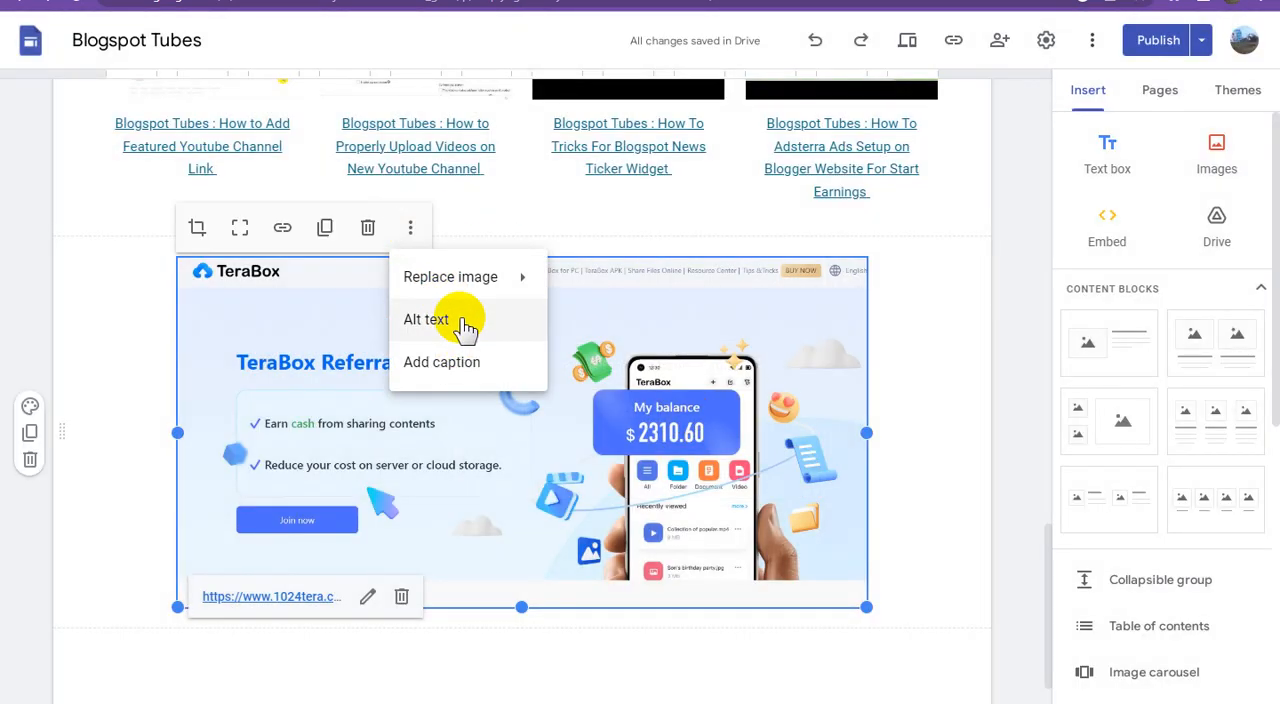
click(430, 319)
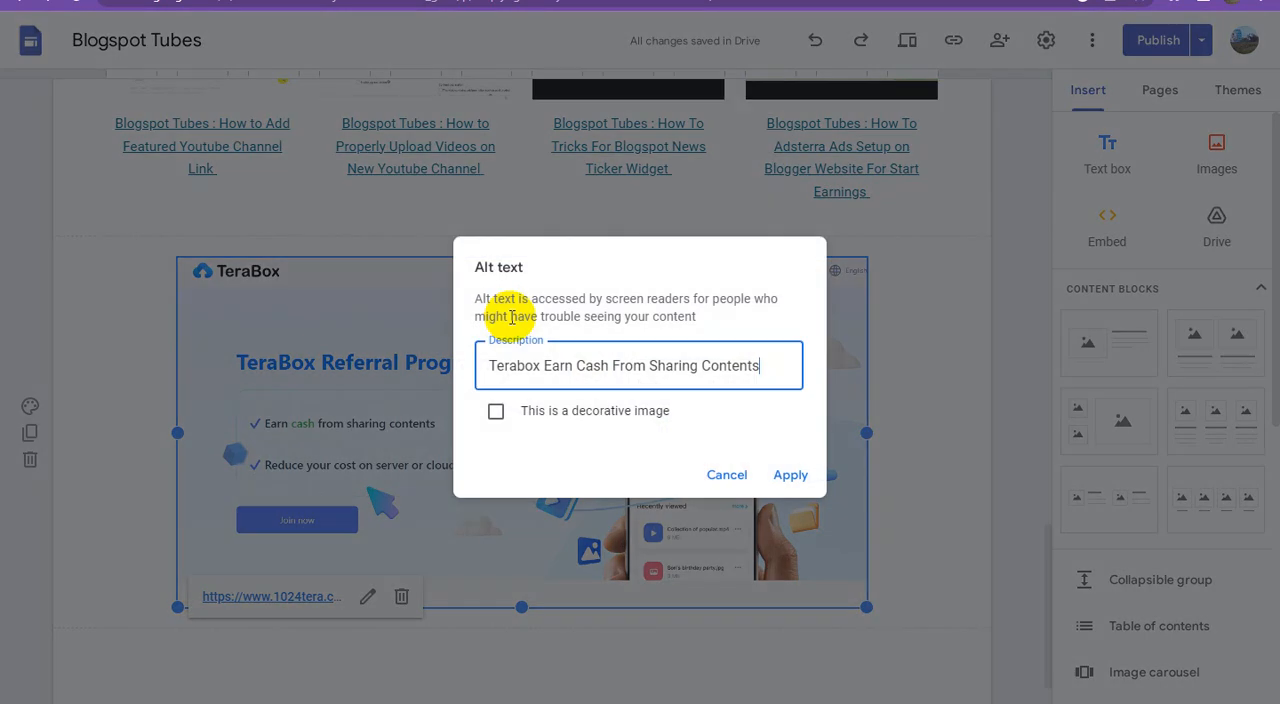
click(790, 476)
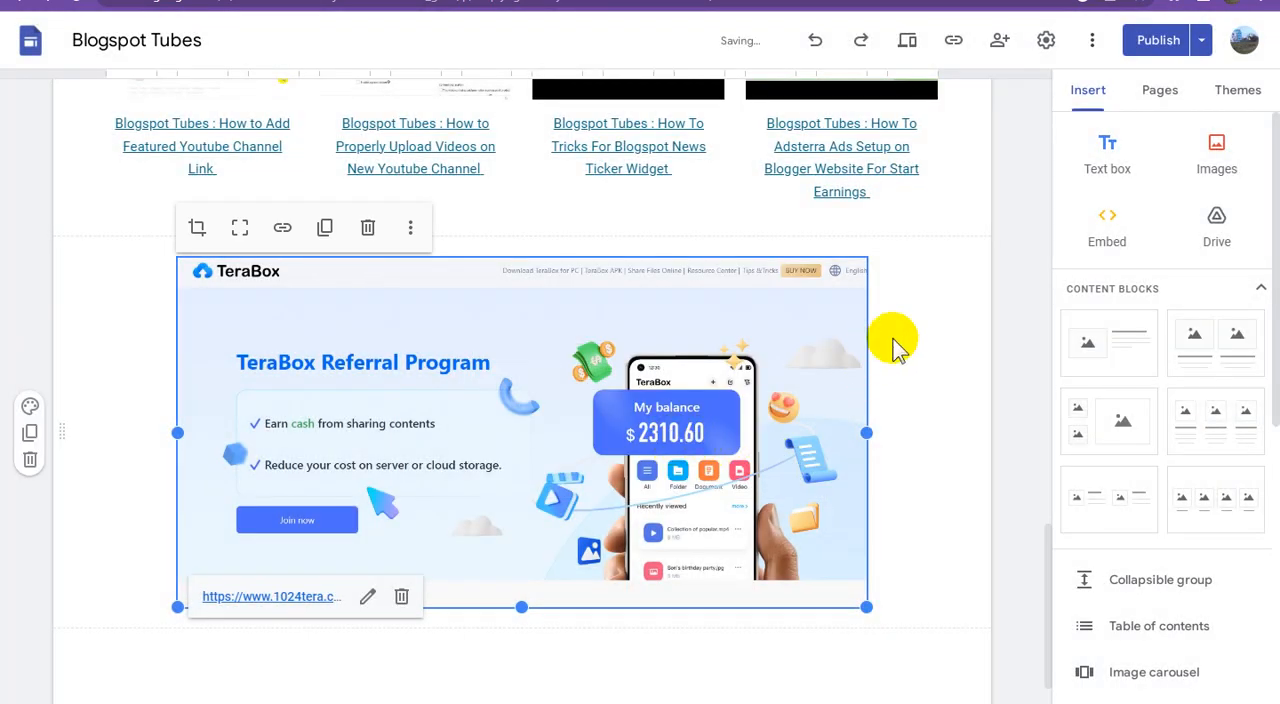
Step: Publish the site with the updated Home page, check for unpublished changes and return to the editor
click(1148, 50)
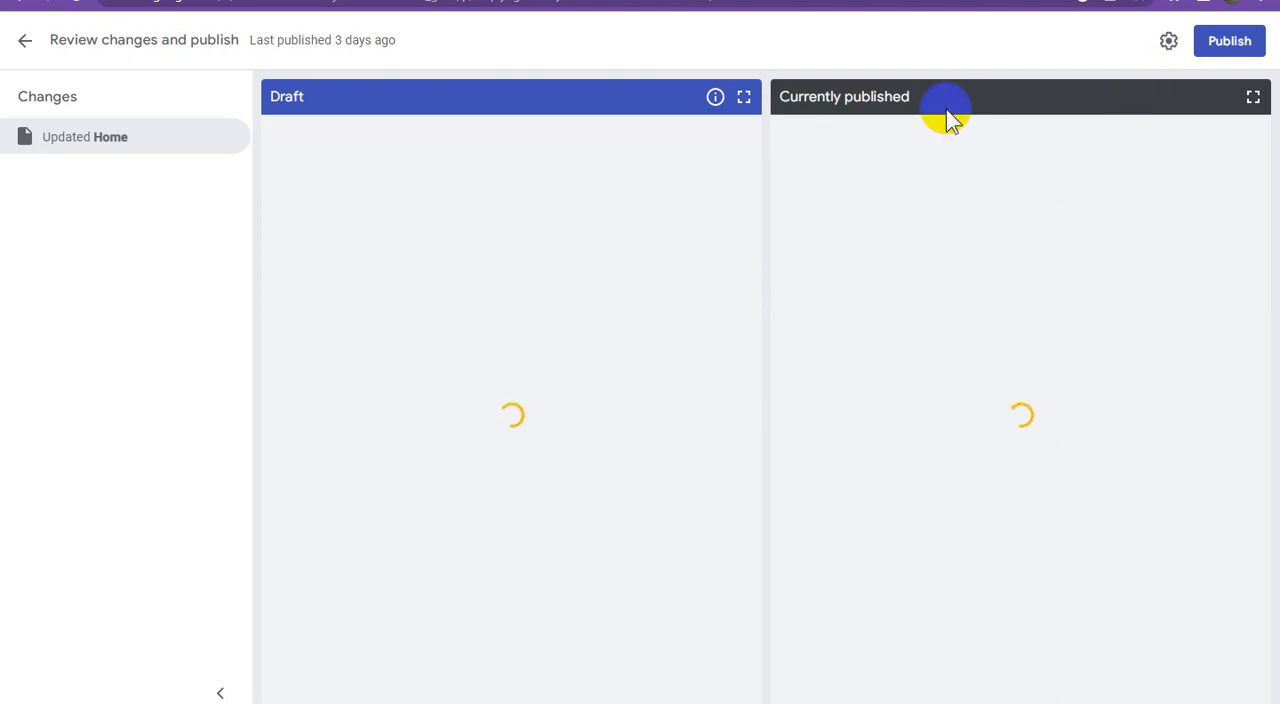
click(1220, 44)
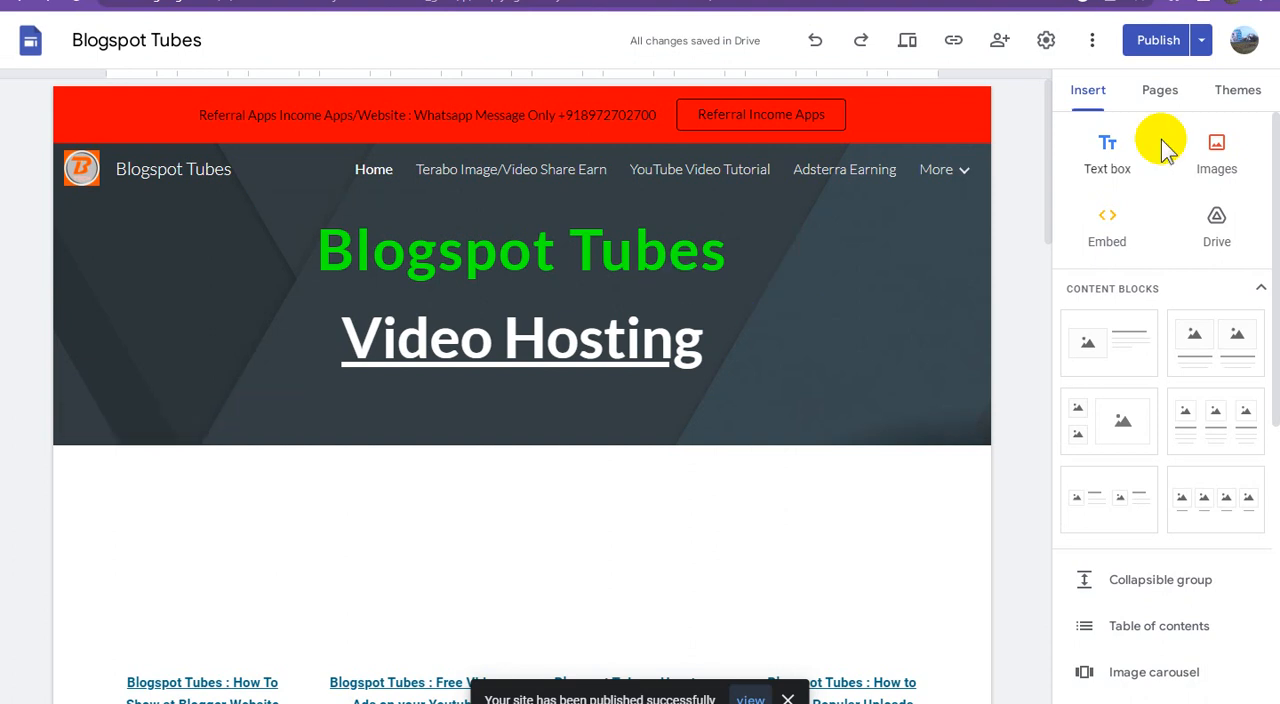
click(1163, 44)
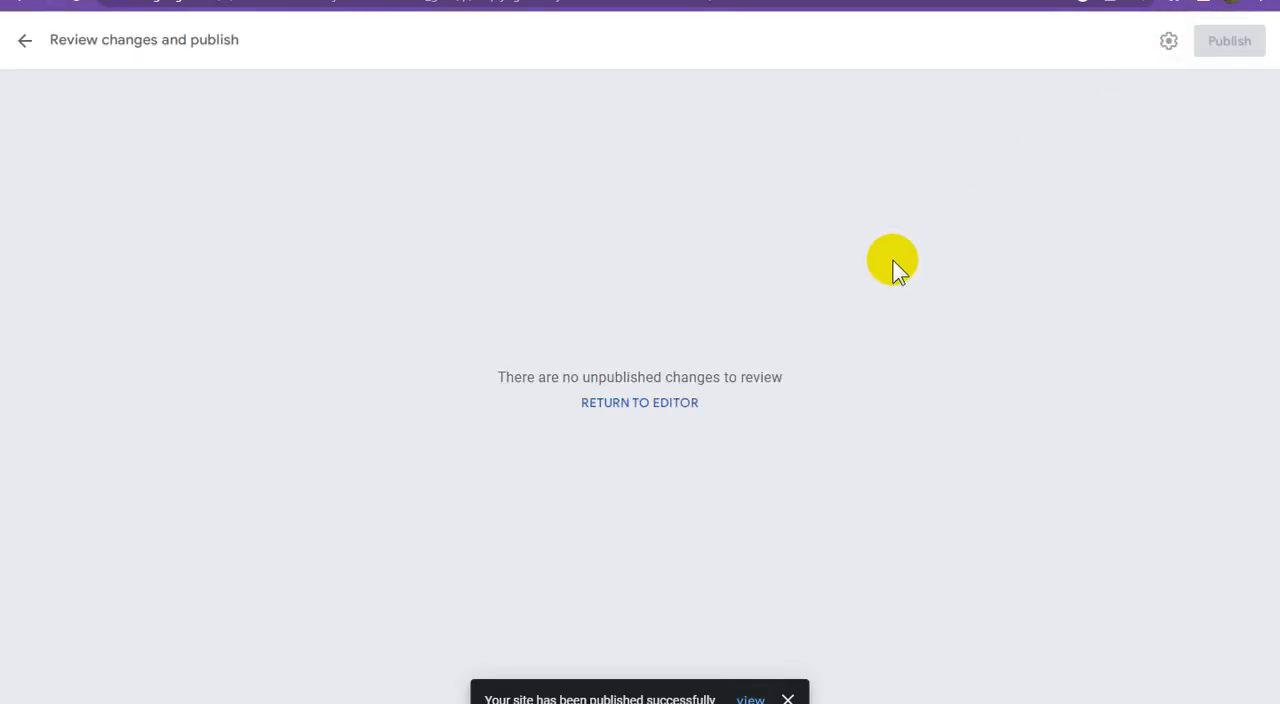
click(650, 404)
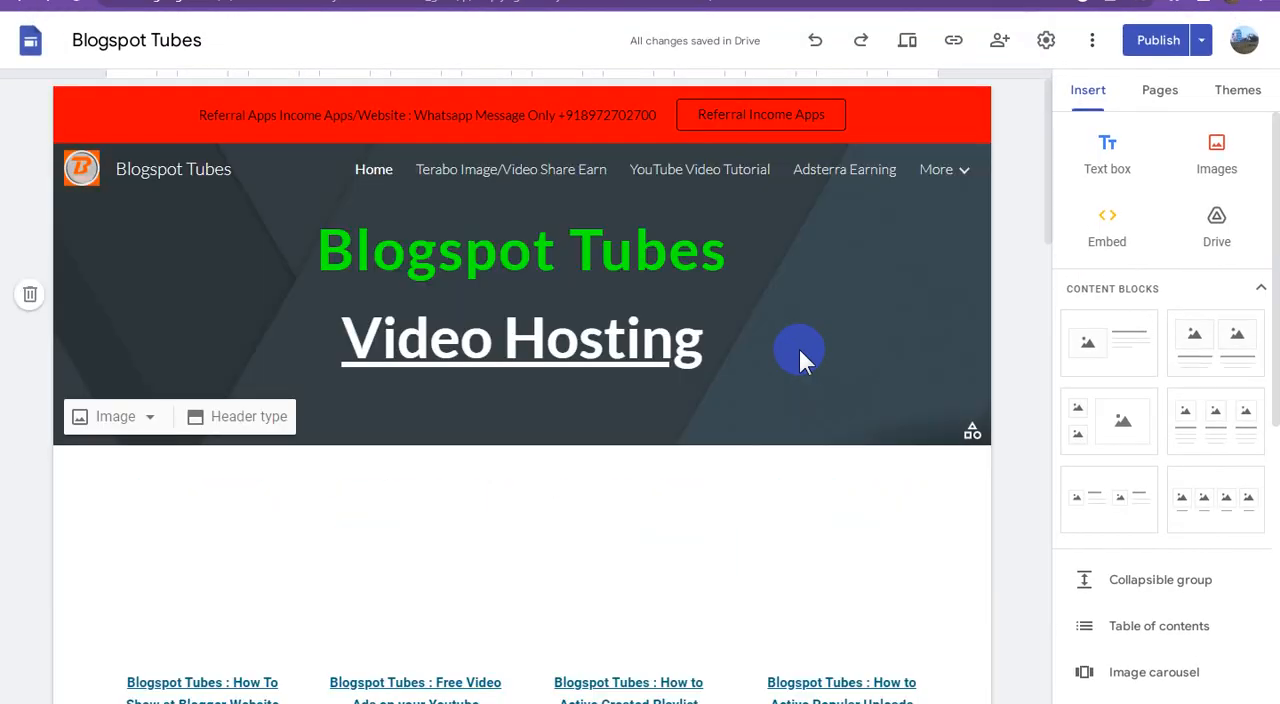
Step: Copy the published site link of the Blogspot Tubes Home page and open the live page
click(954, 40)
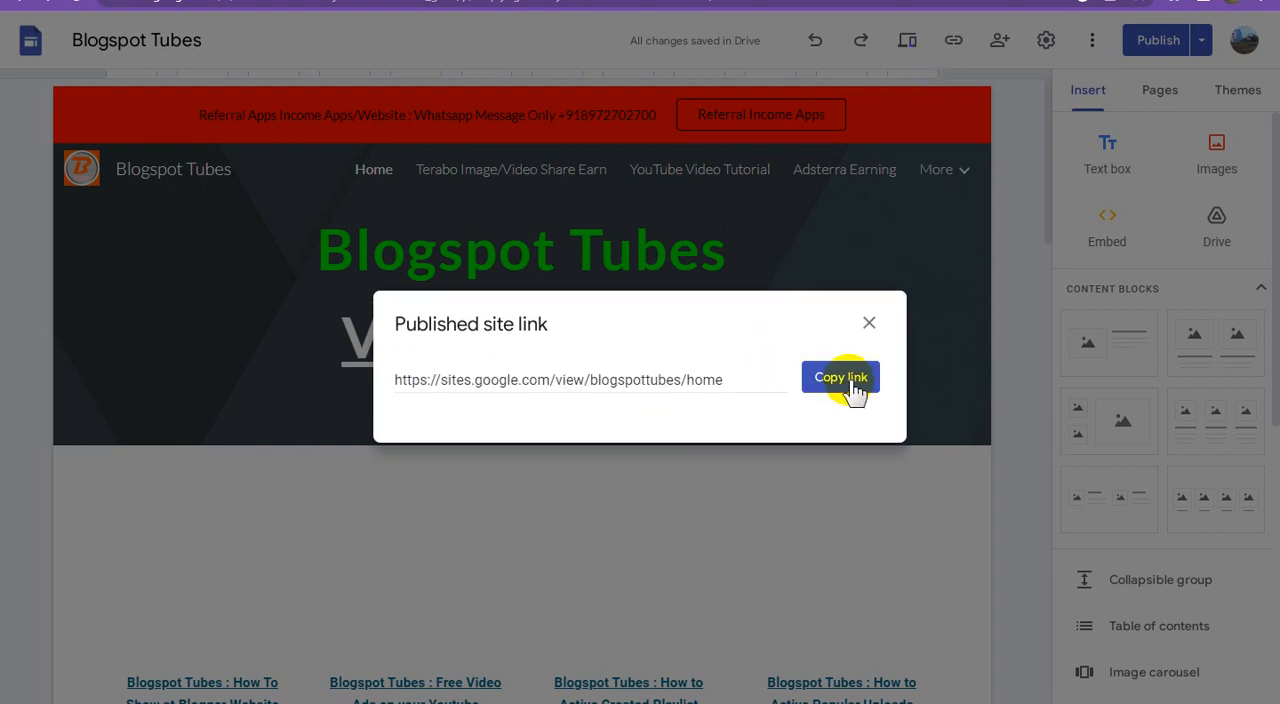
click(843, 390)
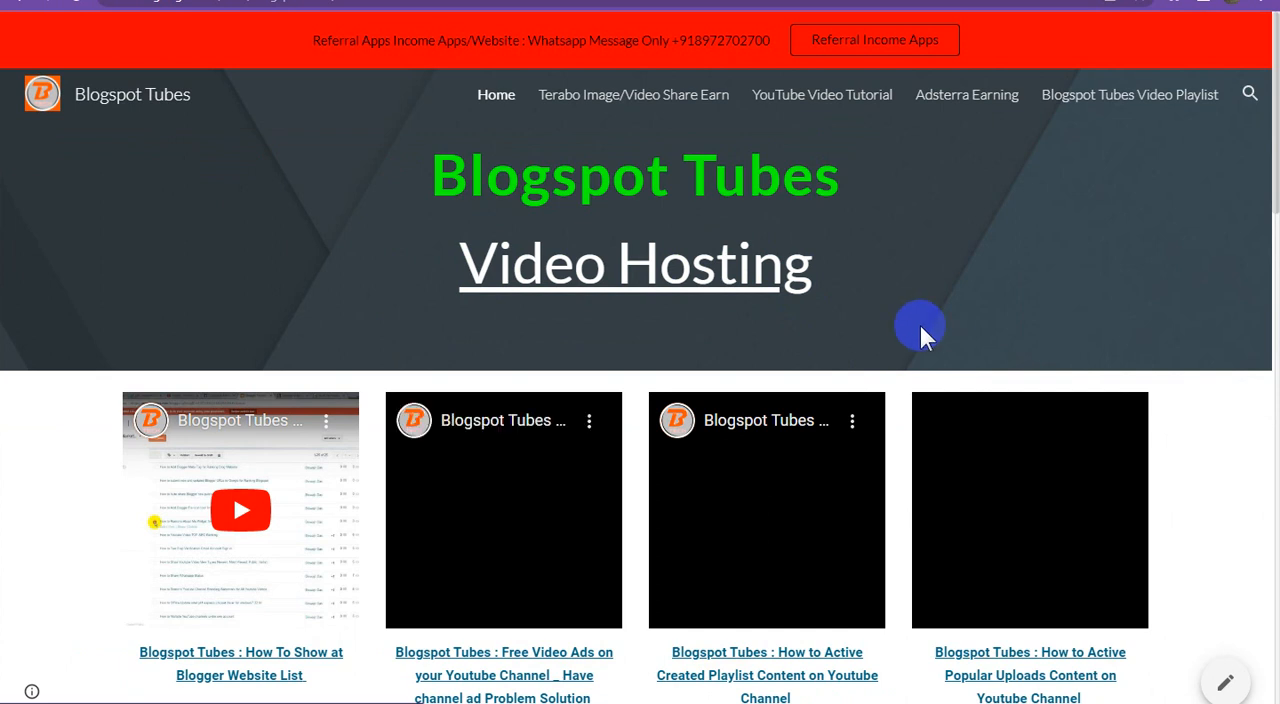
Step: Examine the live Home page's video blocks, linked captions and TeraBox Referral Program banner from the header down
scroll(955, 322, down, 6)
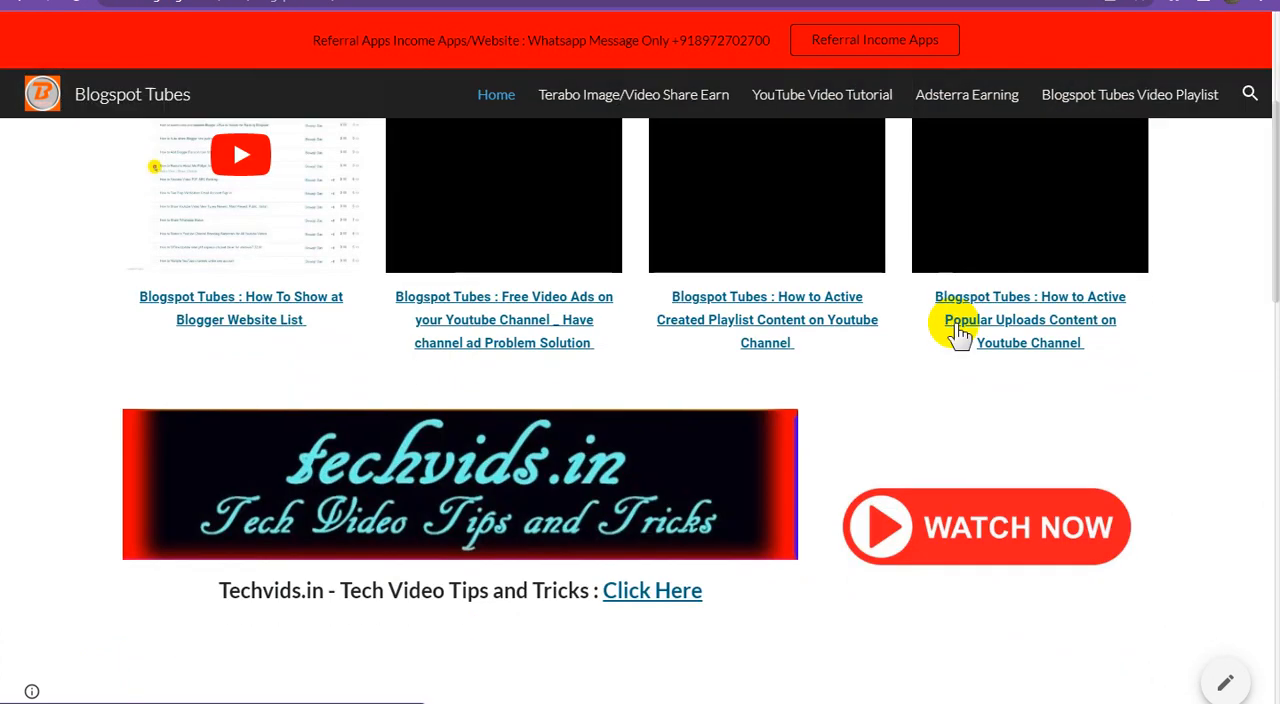
scroll(962, 338, down, 3)
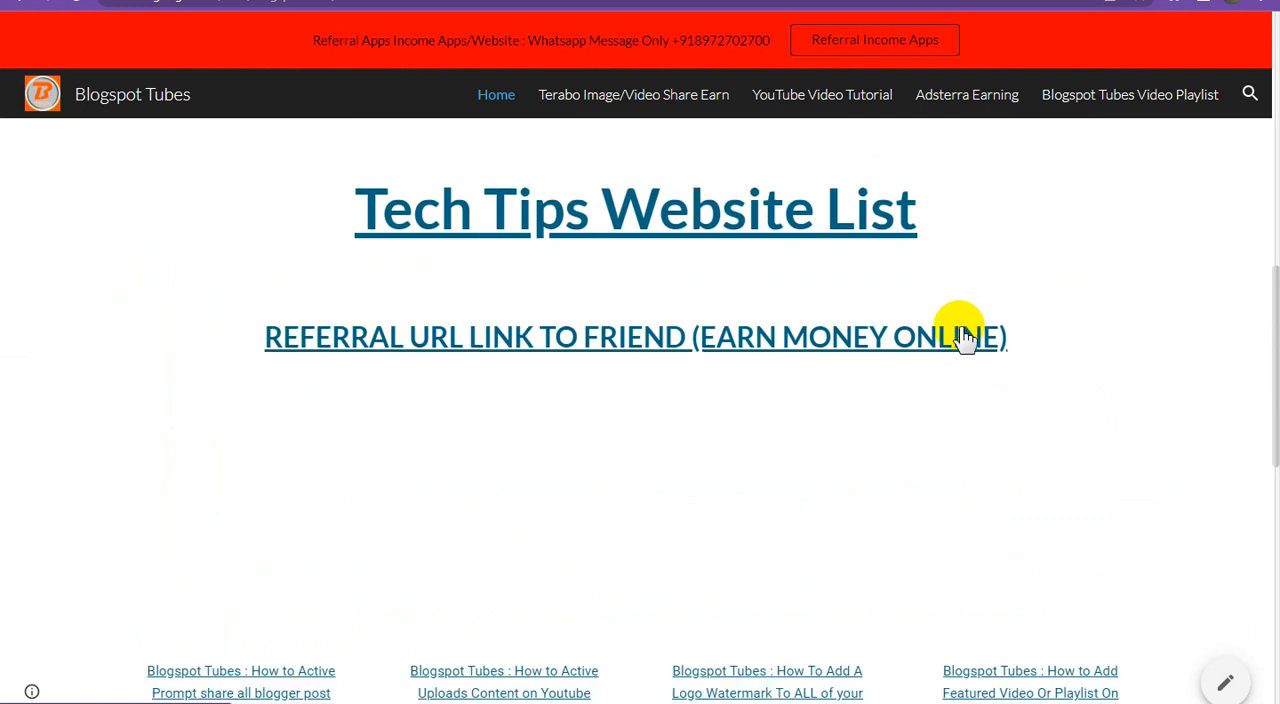
scroll(1003, 375, down, 3)
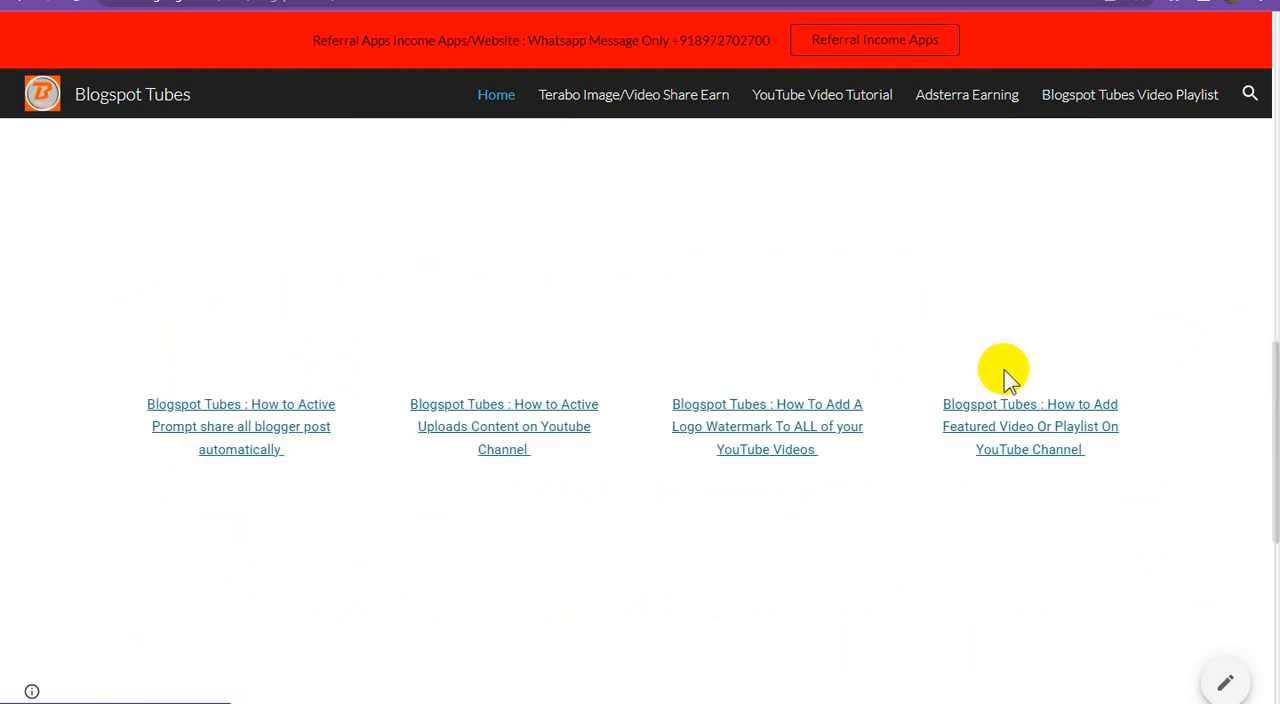
scroll(1005, 374, up, 4)
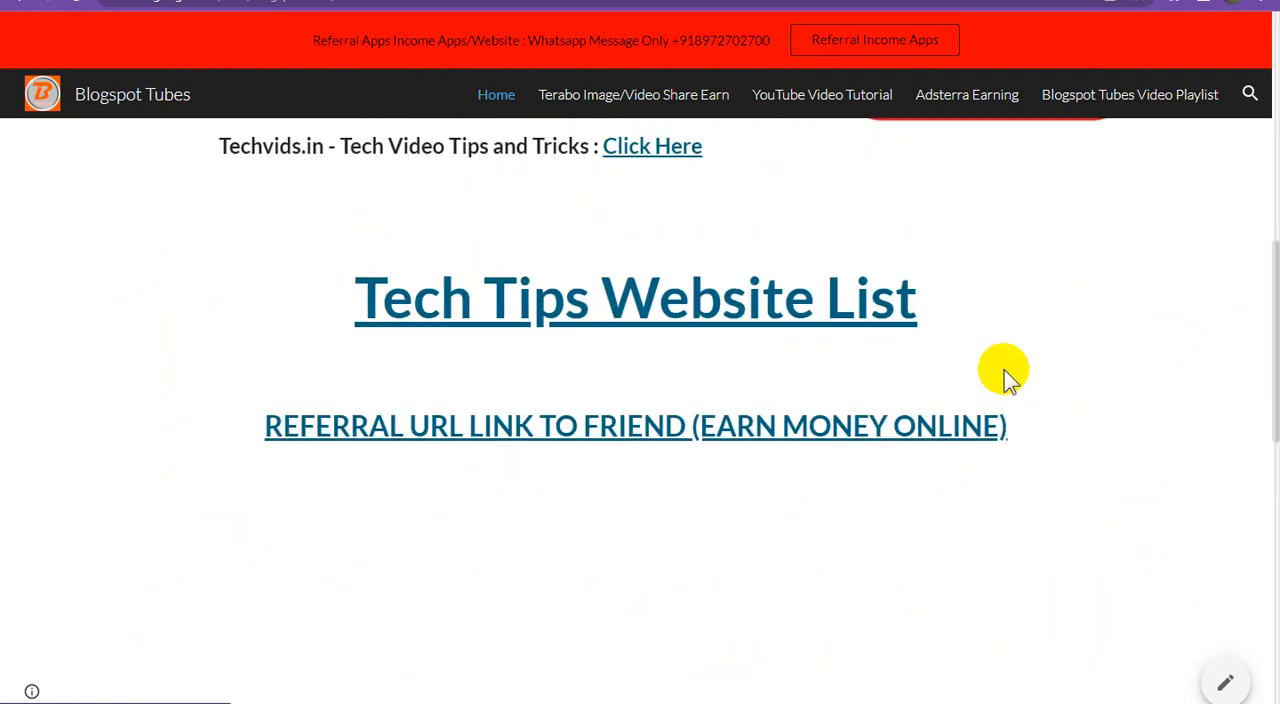
scroll(1005, 374, down, 2)
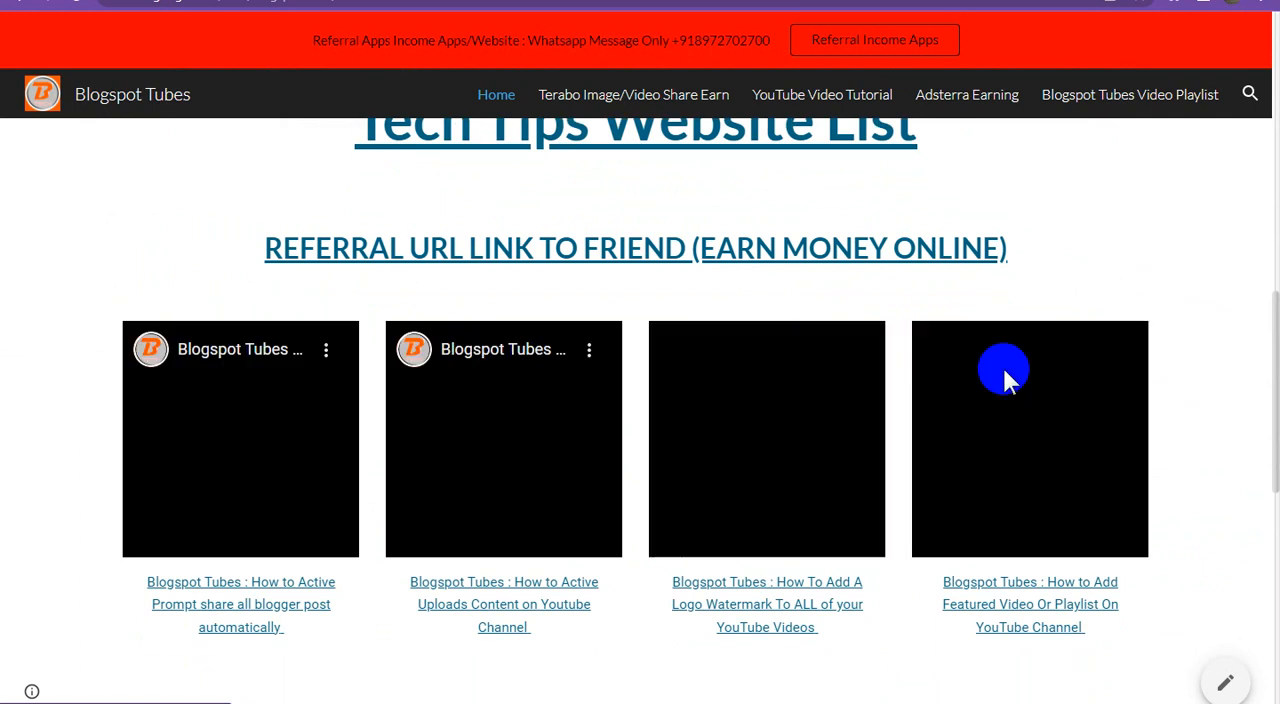
scroll(1015, 365, down, 3)
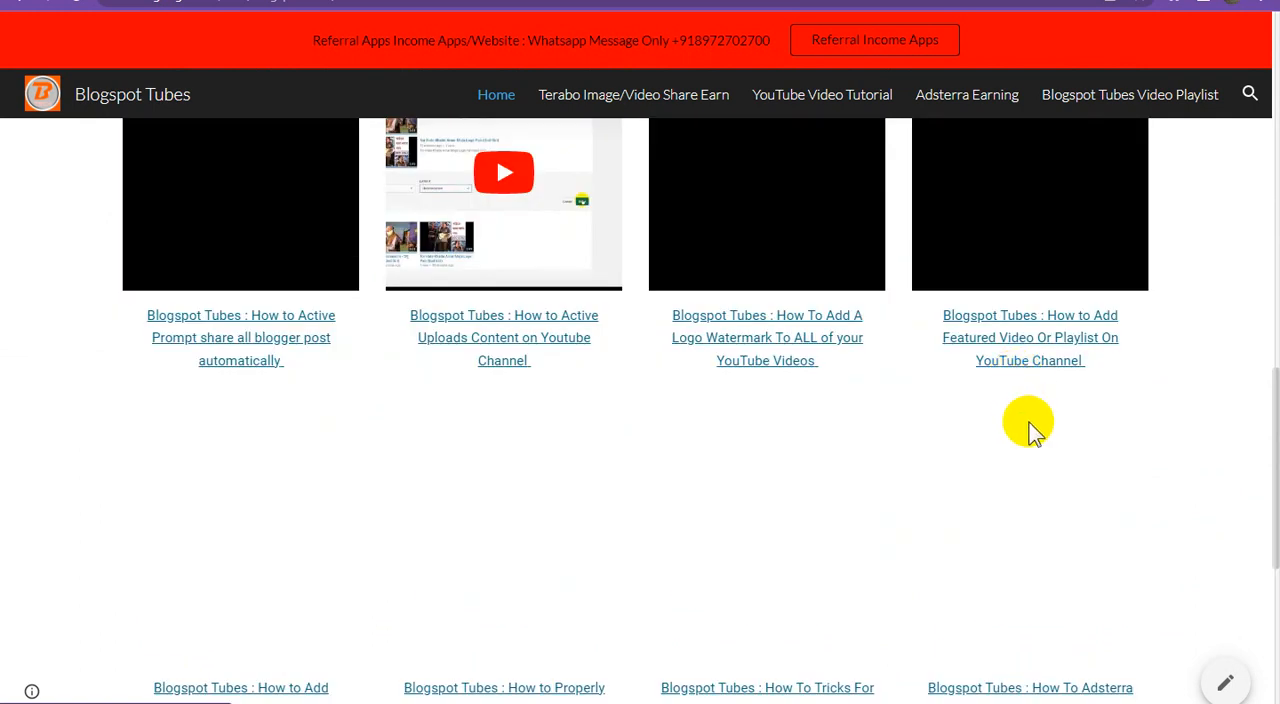
scroll(1031, 421, down, 3)
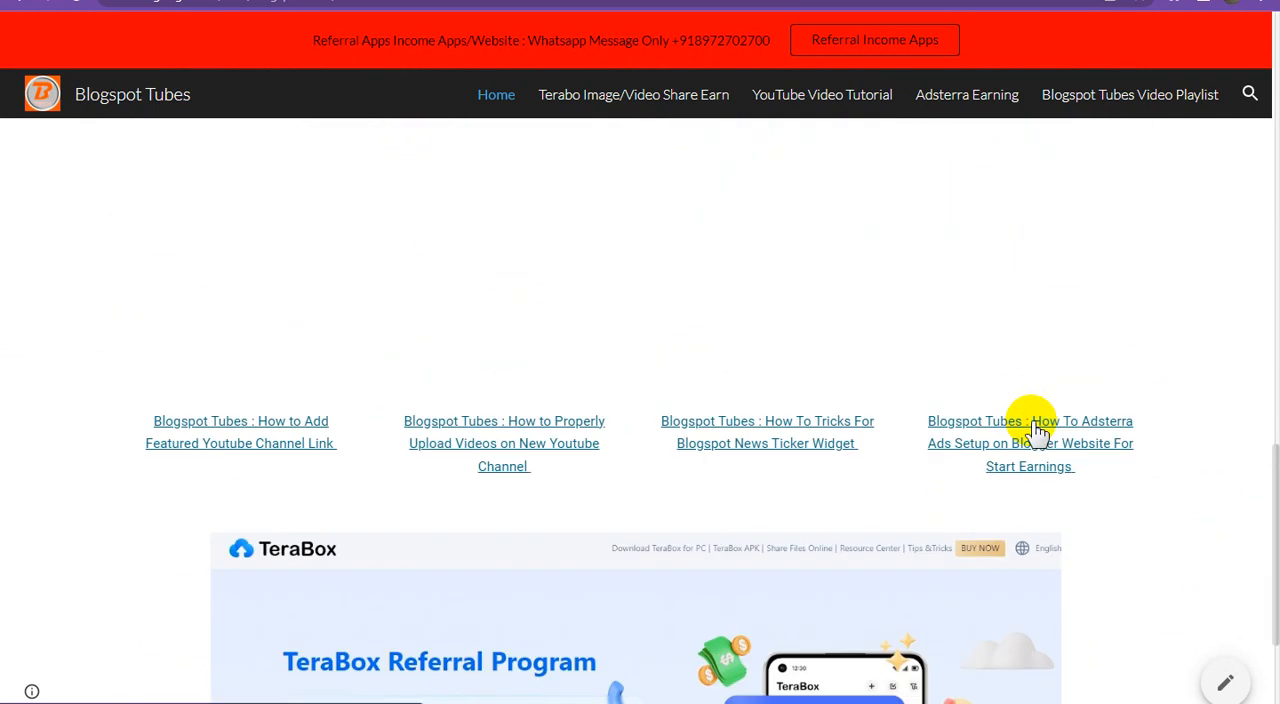
scroll(1037, 432, down, 2)
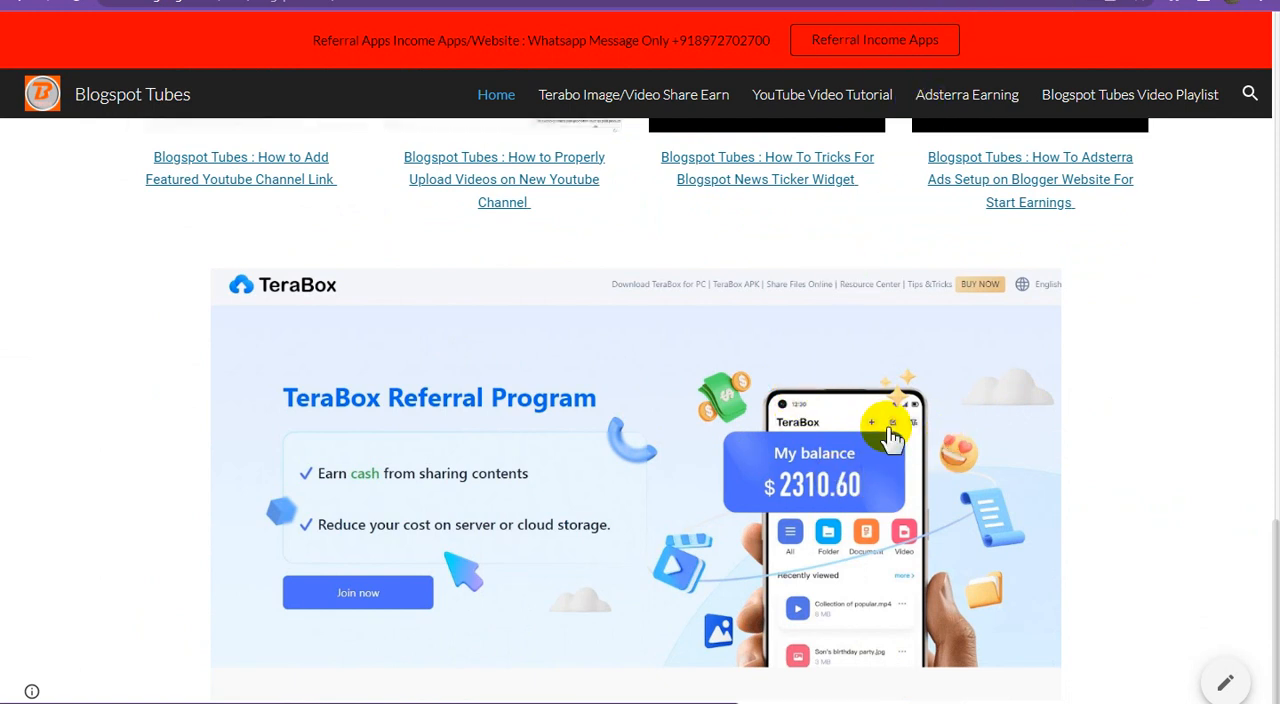
scroll(890, 437, up, 15)
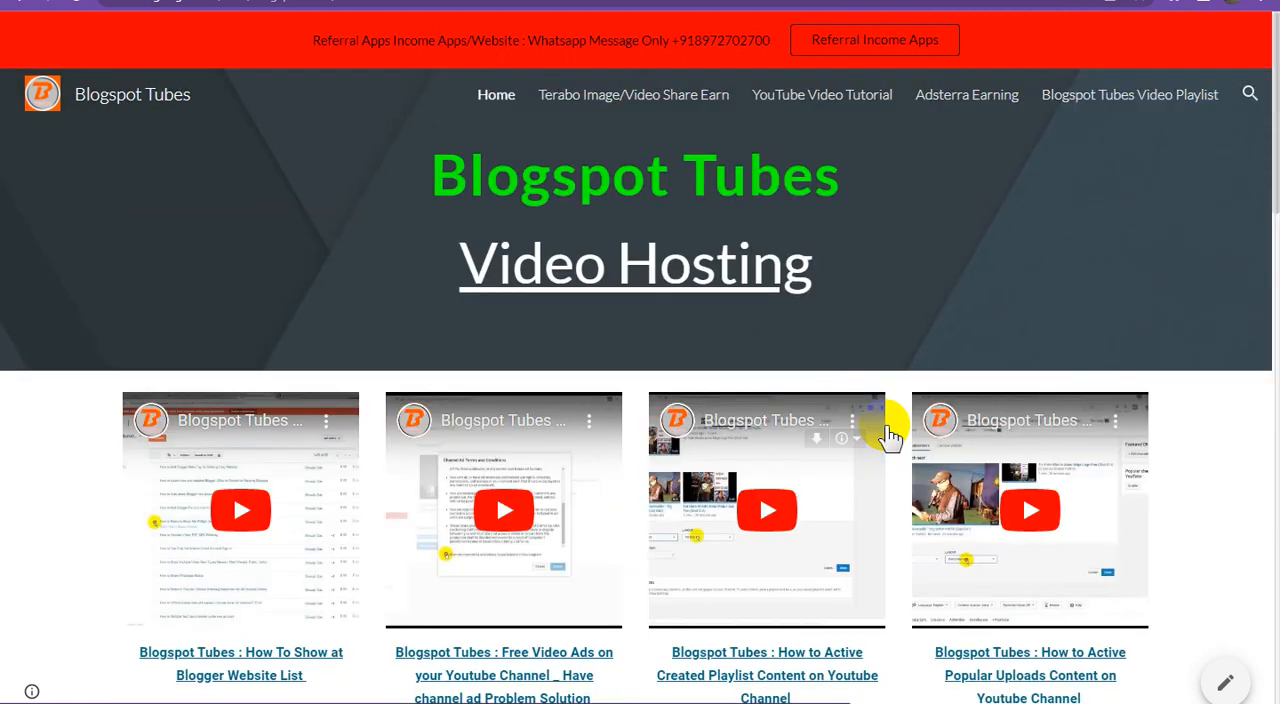
scroll(890, 437, down, 8)
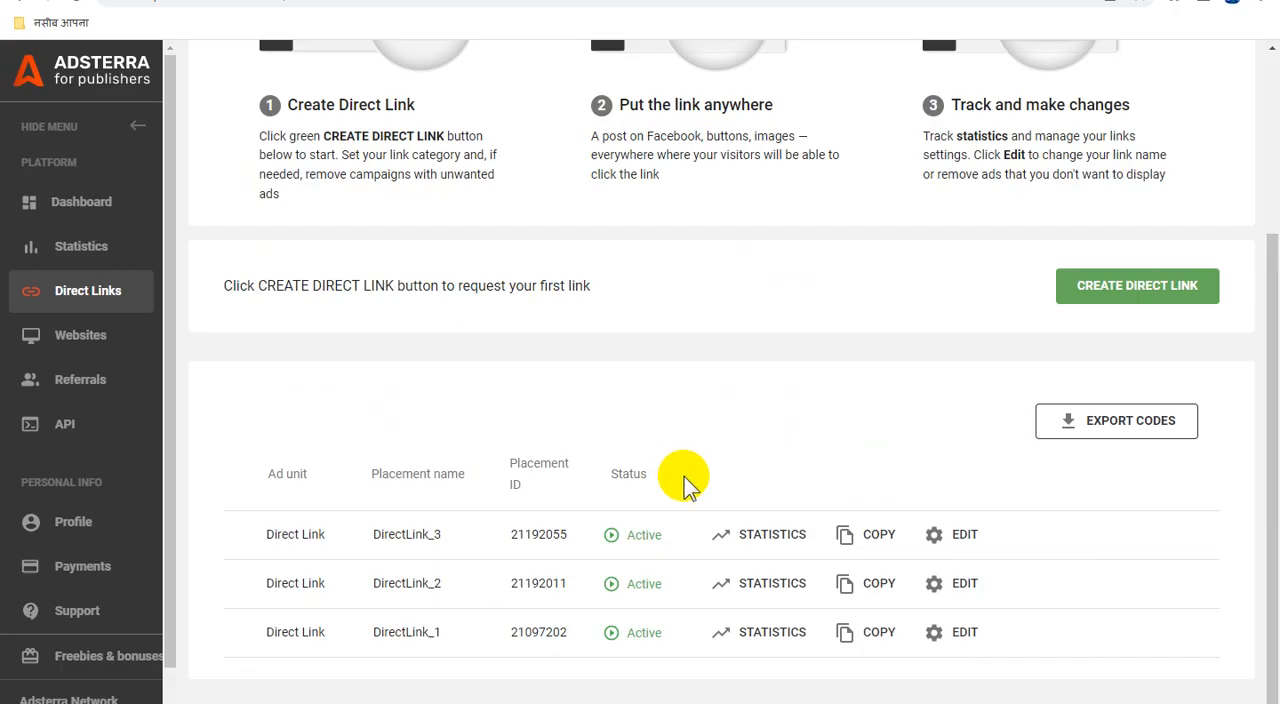
Step: Switch to Adsterra's Direct Links page and examine the list of existing direct links
scroll(685, 484, up, 3)
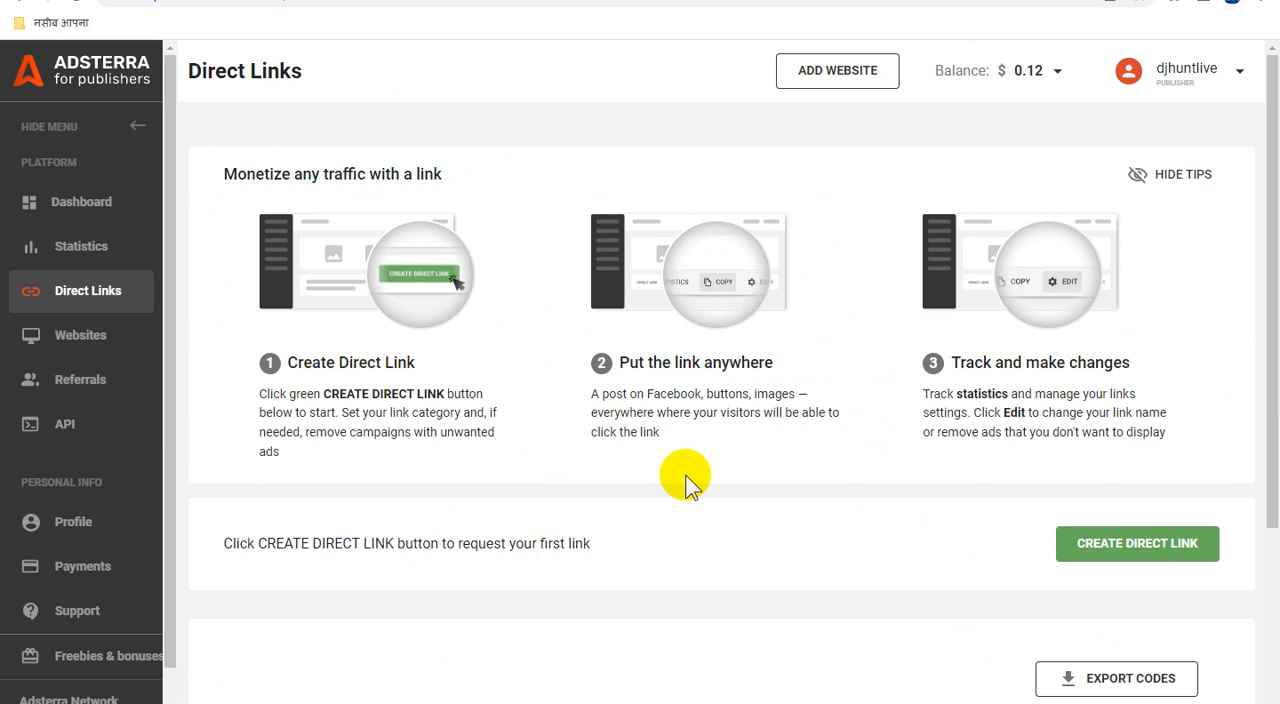
scroll(685, 484, down, 3)
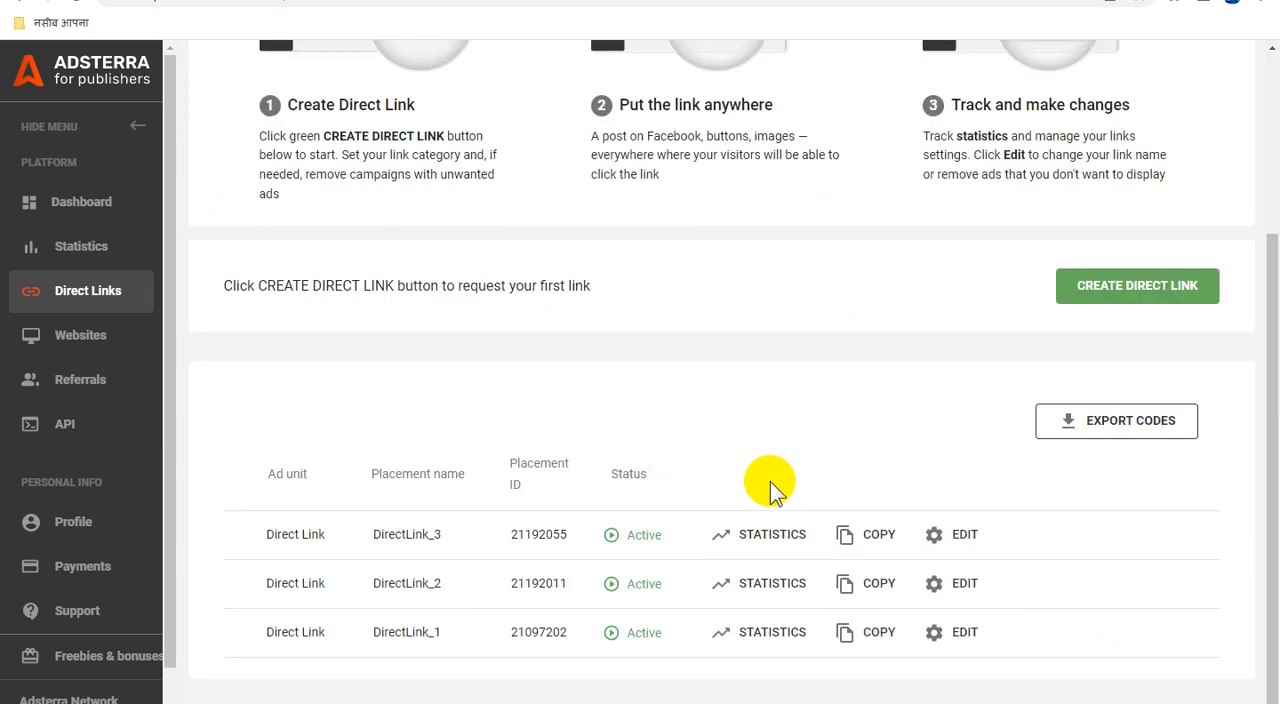